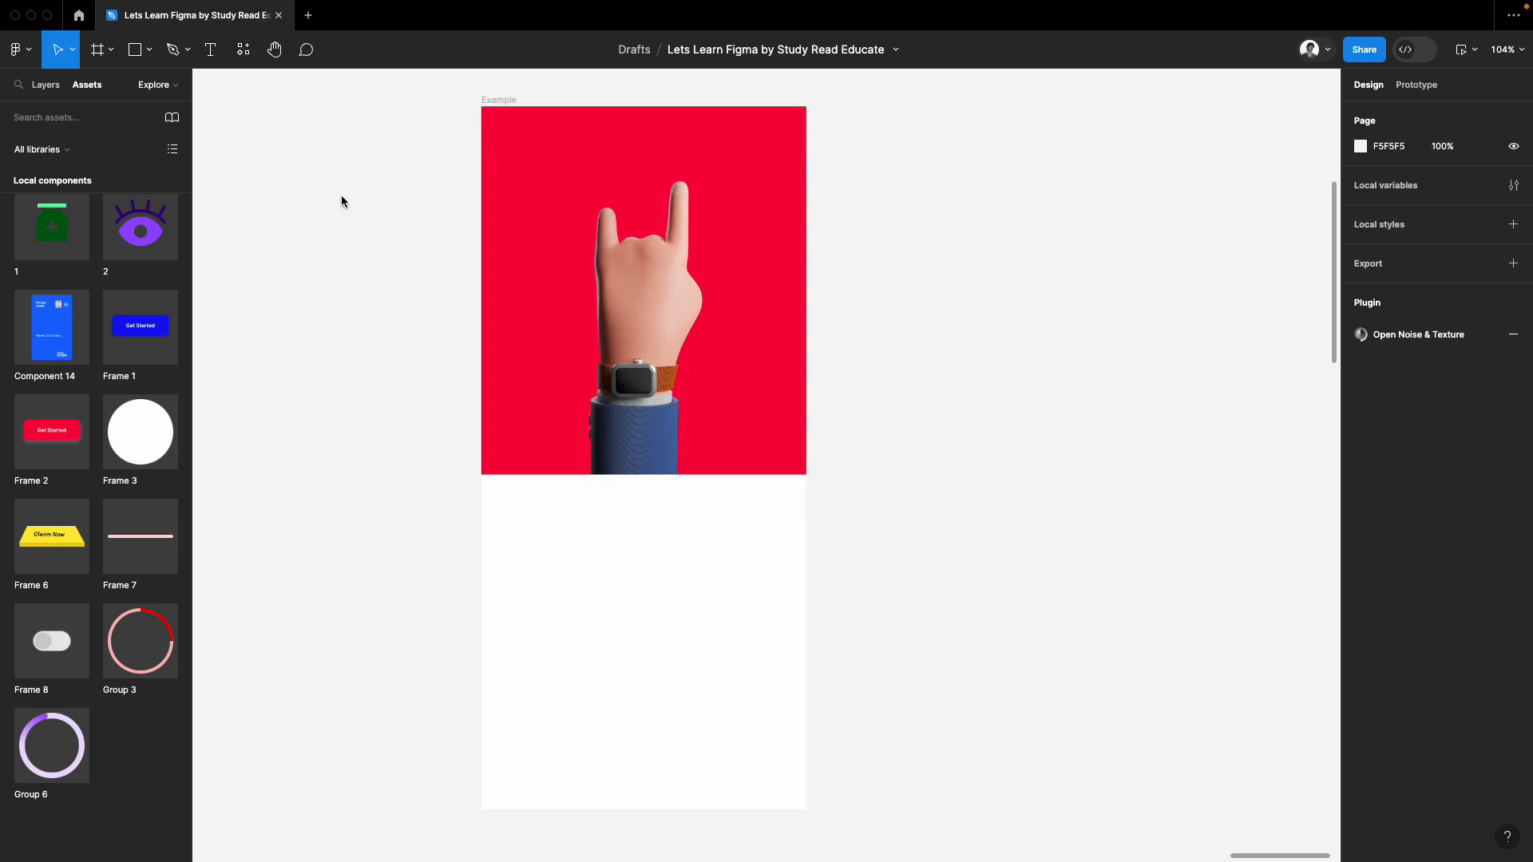
Add the text "Heading" to the white area below the image and set its font size to 24
{"action": "scroll", "coordinate": [342, 201], "scroll_direction": "up", "scroll_amount": 1}
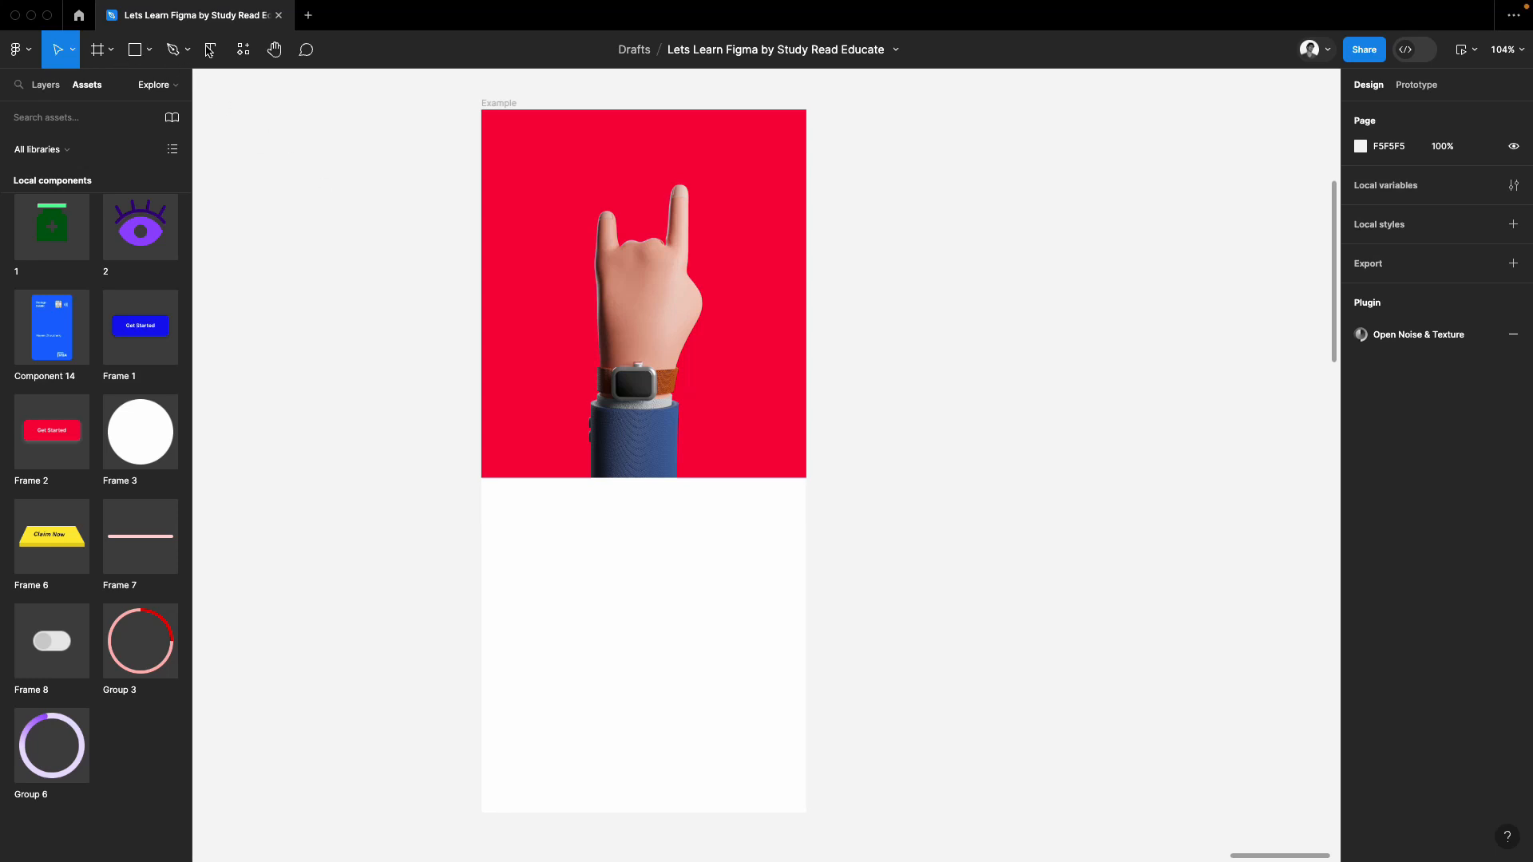
{"action": "left_click", "coordinate": [208, 50]}
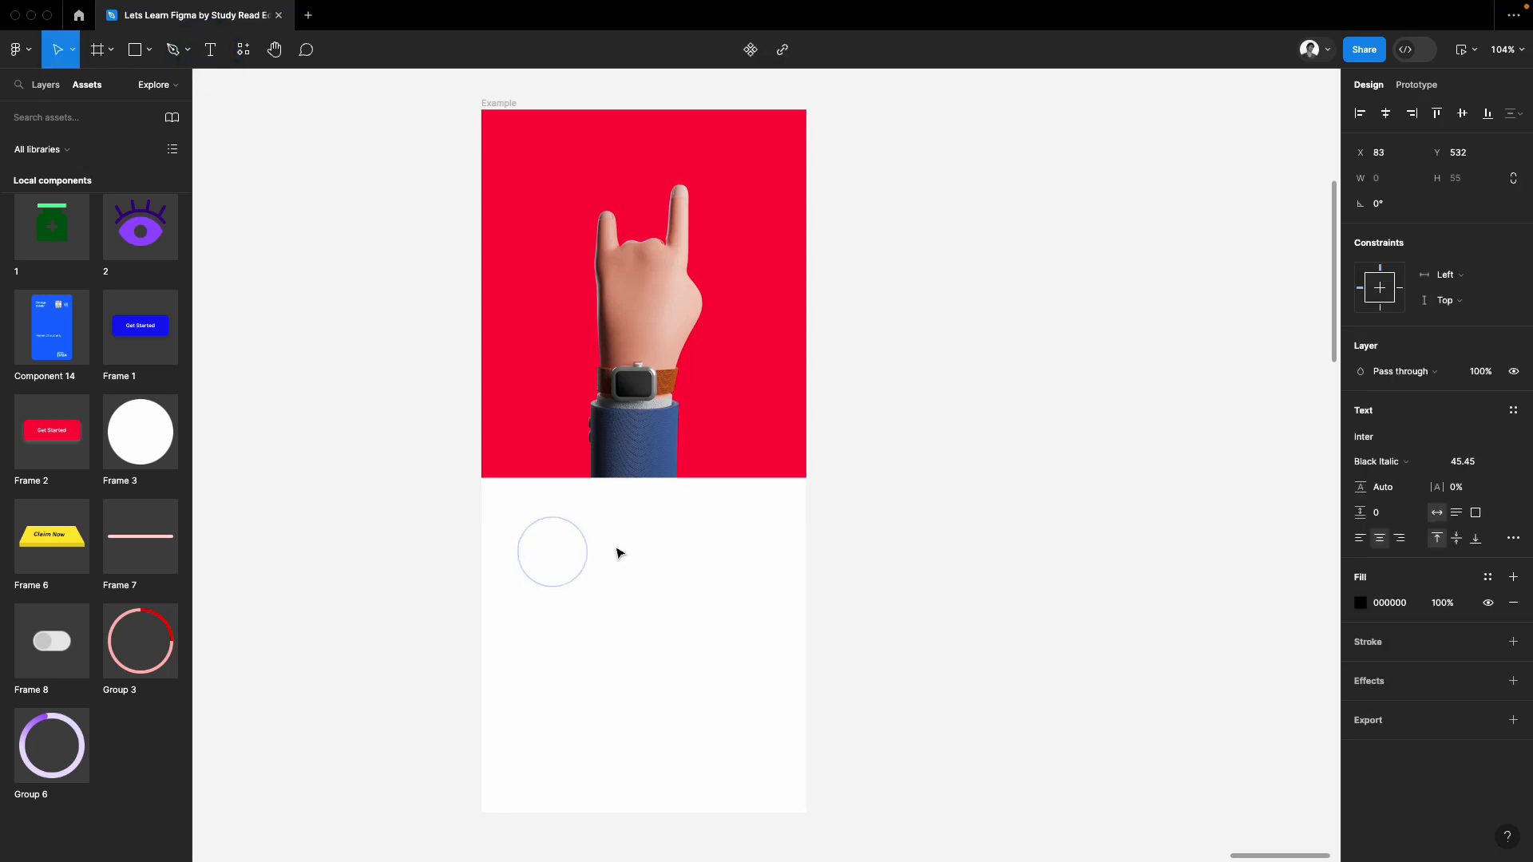
{"action": "type", "text": "Heading"}
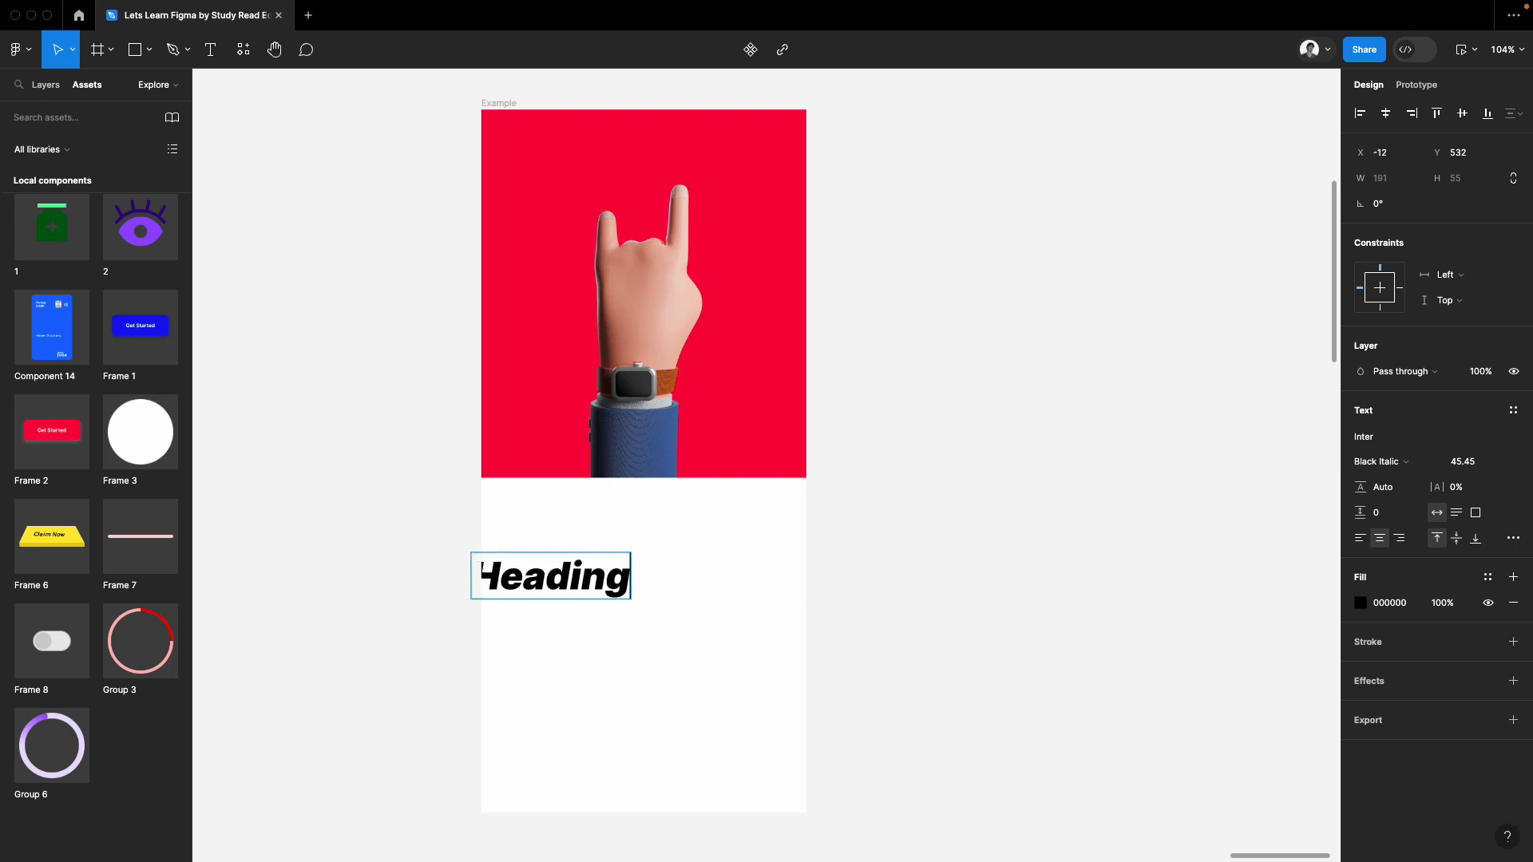
{"action": "left_click", "coordinate": [1013, 537]}
{"action": "left_click_drag", "start_coordinate": [542, 572], "coordinate": [573, 558]}
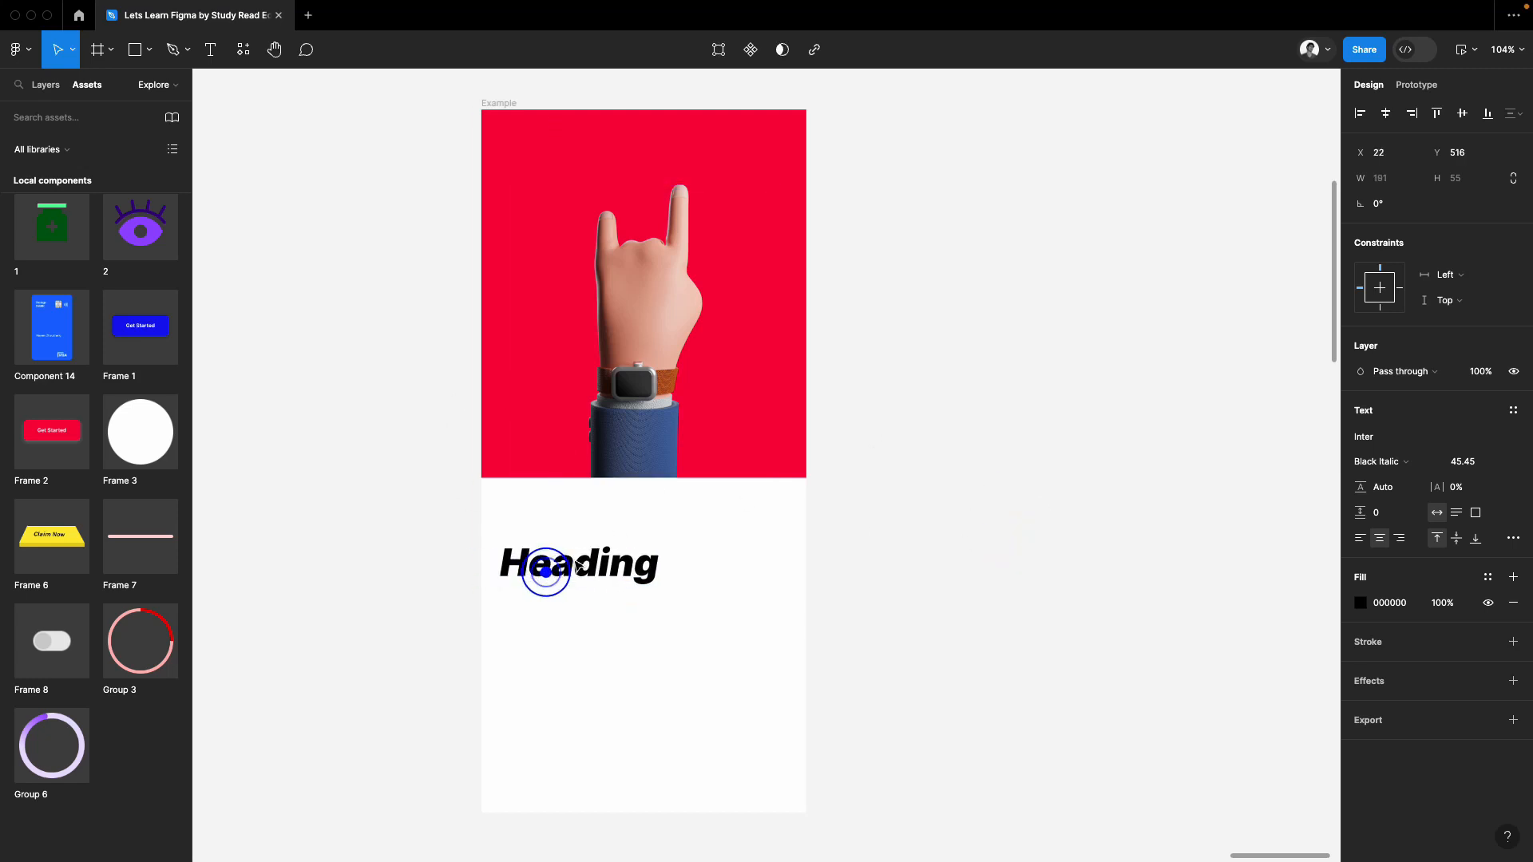
{"action": "type", "text": "24"}
{"action": "key", "text": "Return"}
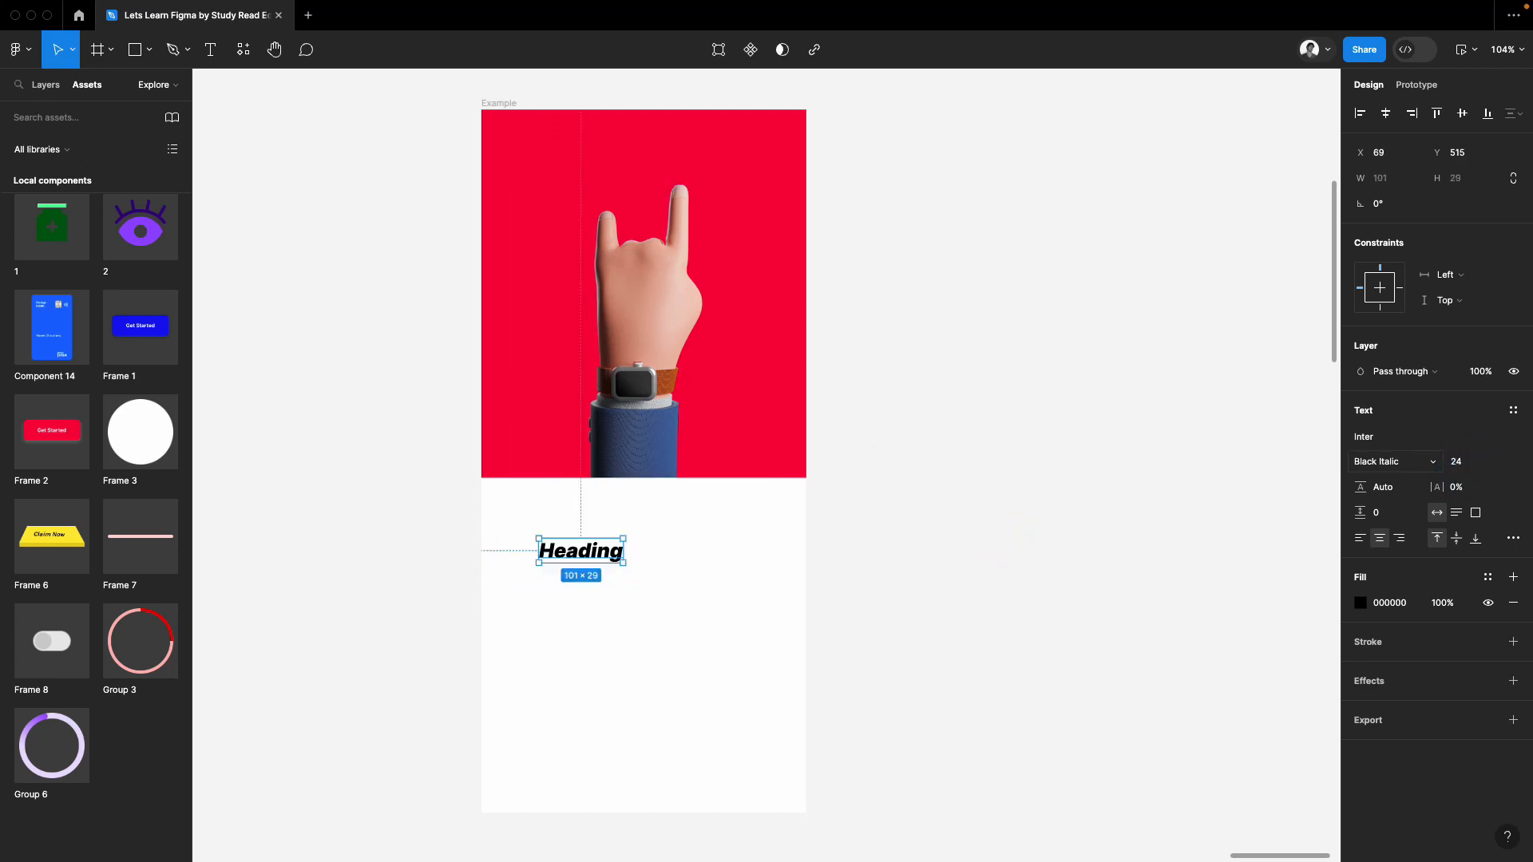
Widen the heading's text box to about 267, left-align its text, and move it to about X 31, Y 512
{"action": "scroll", "coordinate": [564, 612], "scroll_direction": "up", "scroll_amount": 3}
{"action": "left_click_drag", "start_coordinate": [589, 523], "coordinate": [834, 521]}
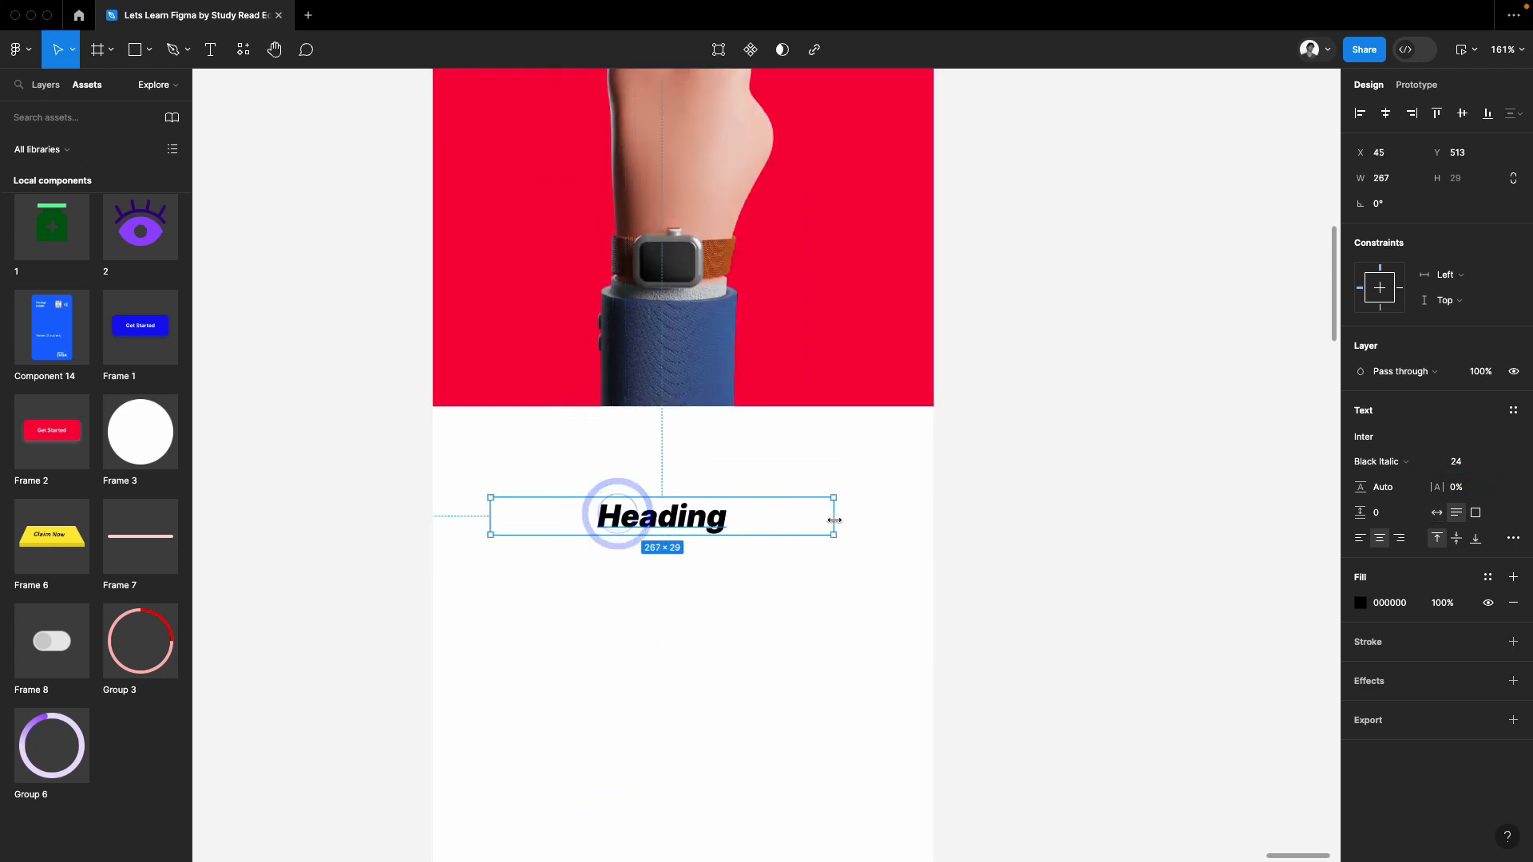
{"action": "left_click", "coordinate": [1364, 538]}
{"action": "left_click_drag", "start_coordinate": [579, 524], "coordinate": [560, 520]}
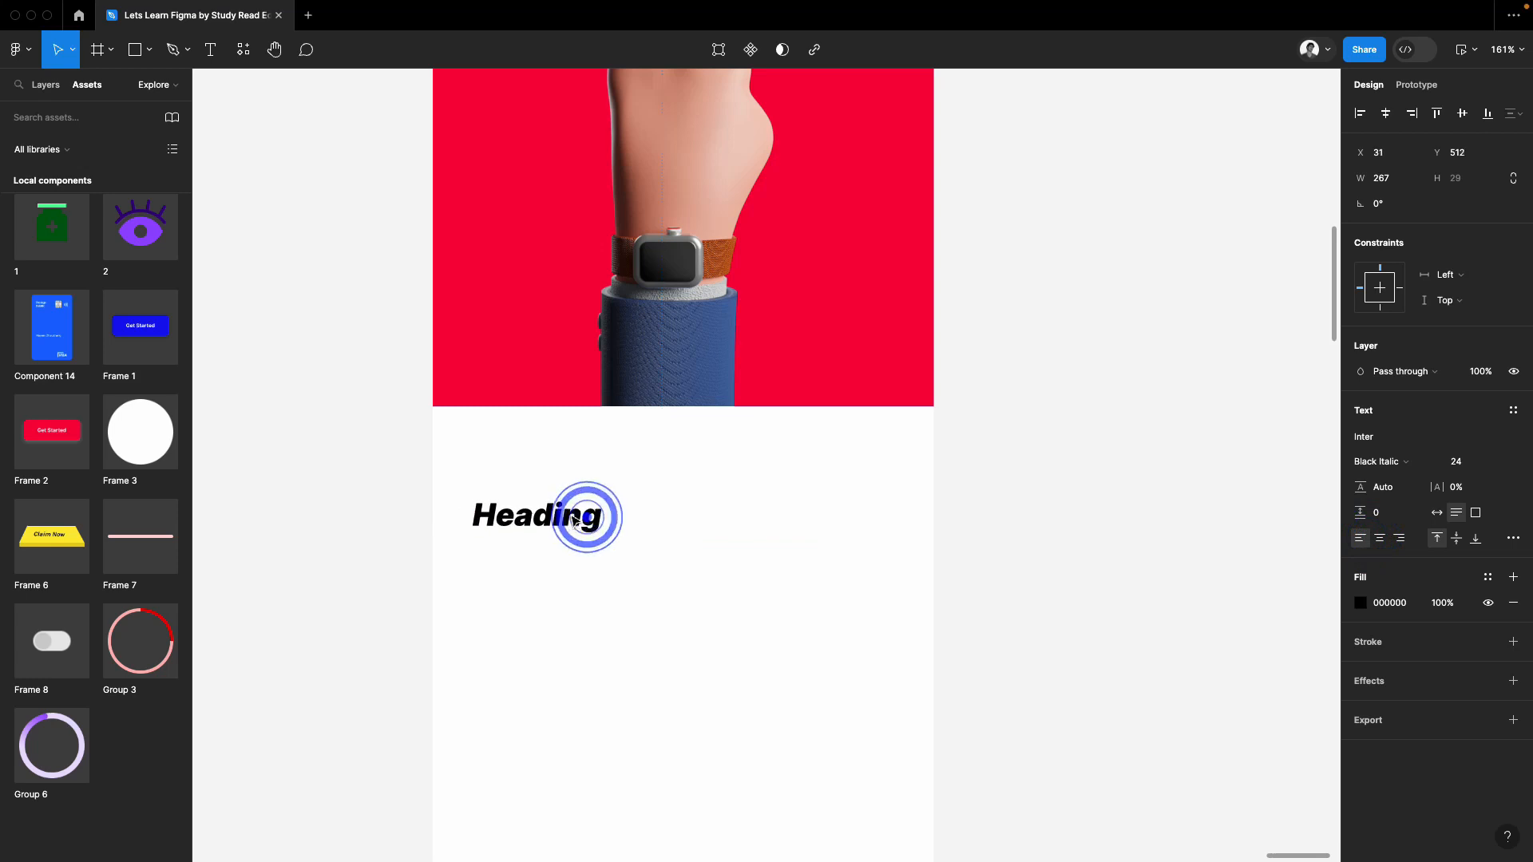
{"action": "left_click", "coordinate": [992, 619]}
Draw a horizontal line about 344 wide just above the heading and duplicate it below the heading
{"action": "left_click", "coordinate": [150, 50]}
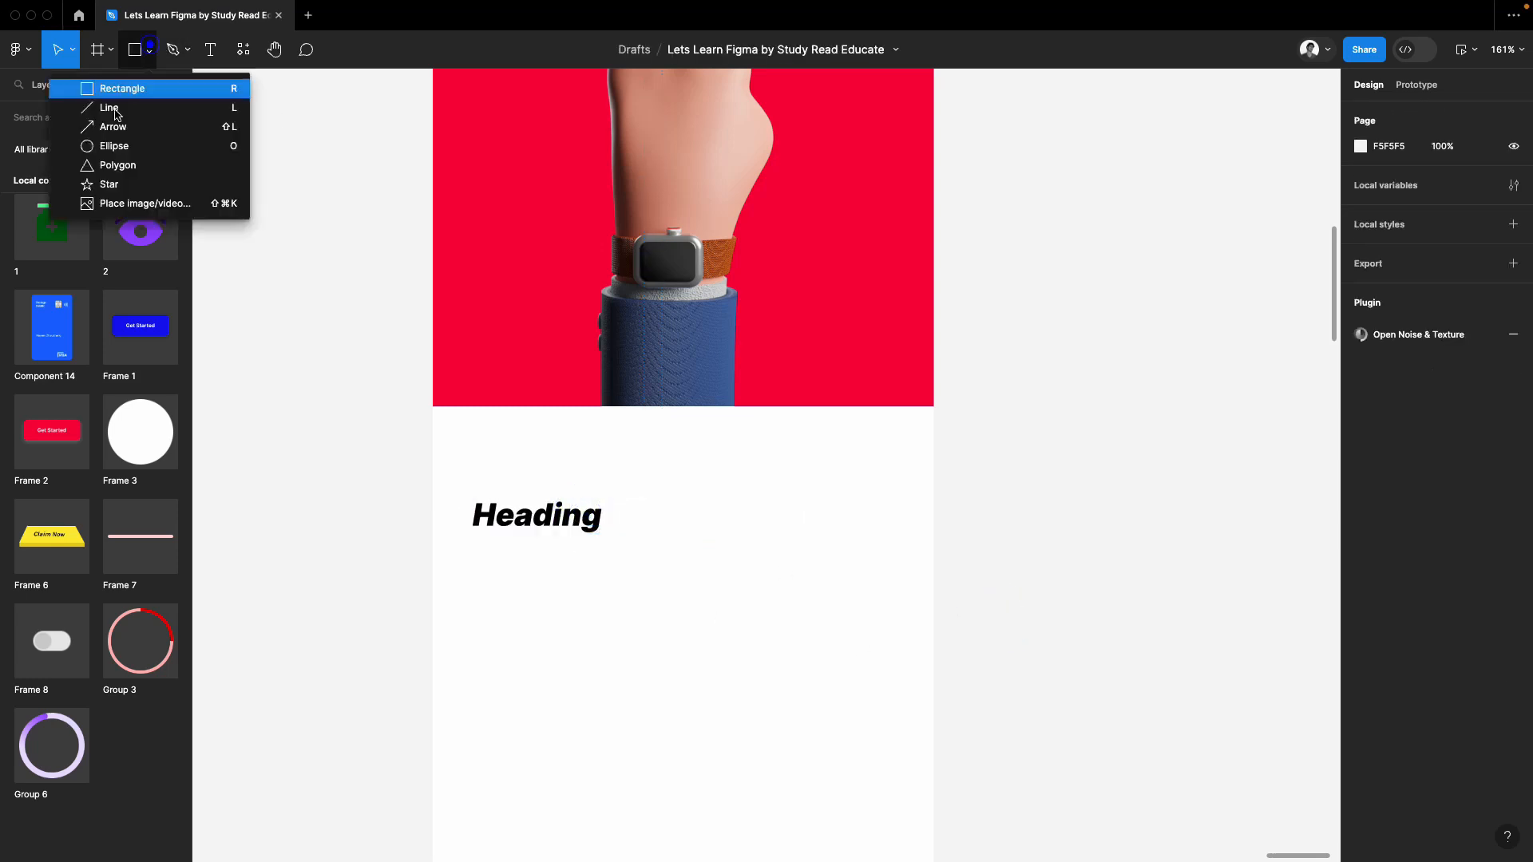
{"action": "left_click", "coordinate": [114, 111]}
{"action": "left_click_drag", "start_coordinate": [566, 479], "coordinate": [904, 481]}
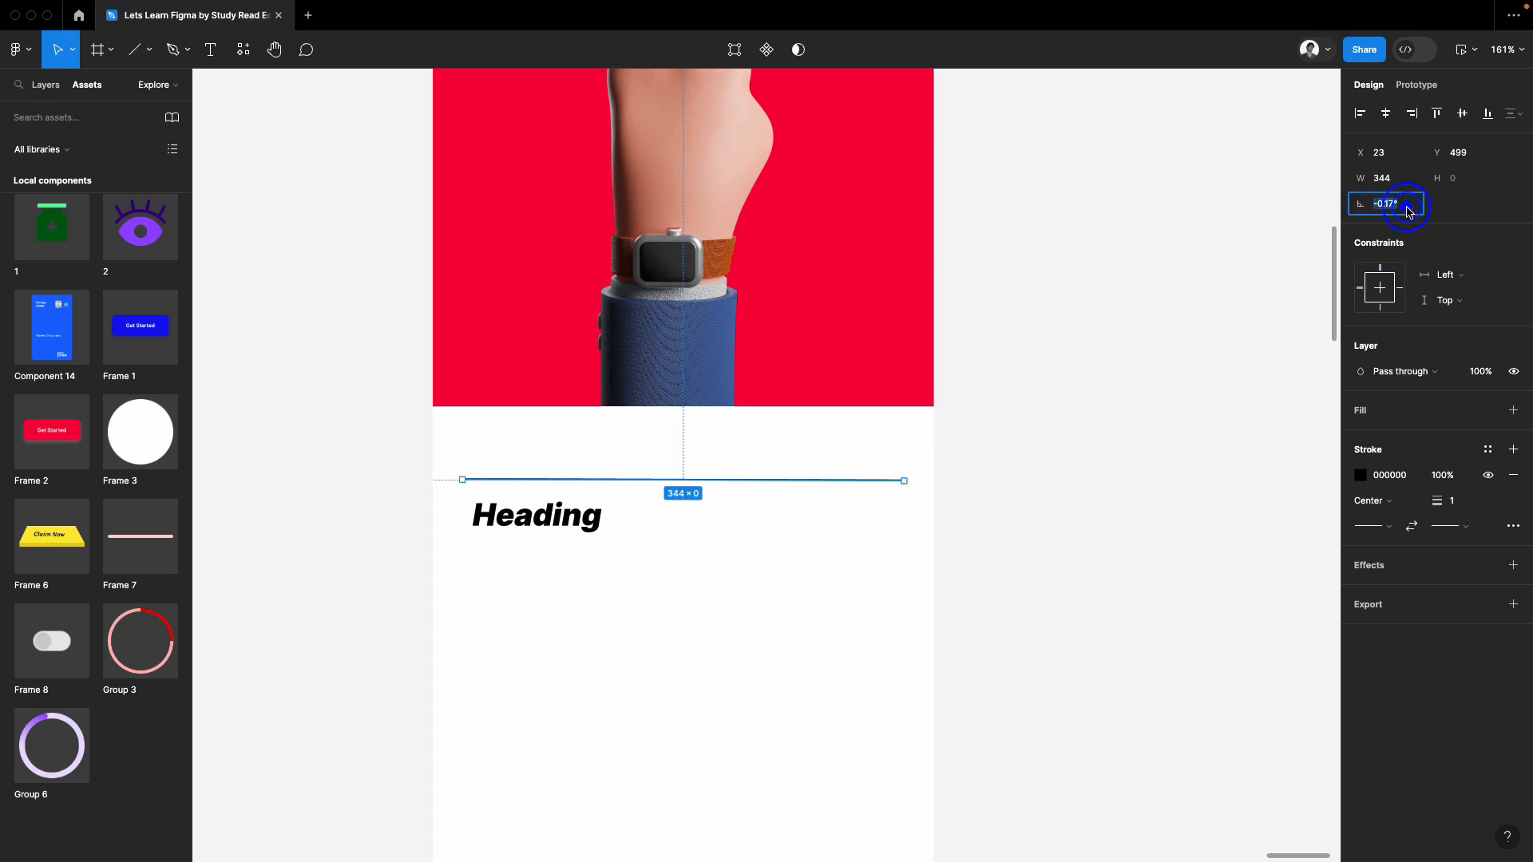
{"action": "left_click", "coordinate": [1126, 424]}
{"action": "left_click_drag", "start_coordinate": [708, 481], "coordinate": [715, 563]}
{"action": "left_click", "coordinate": [1049, 527]}
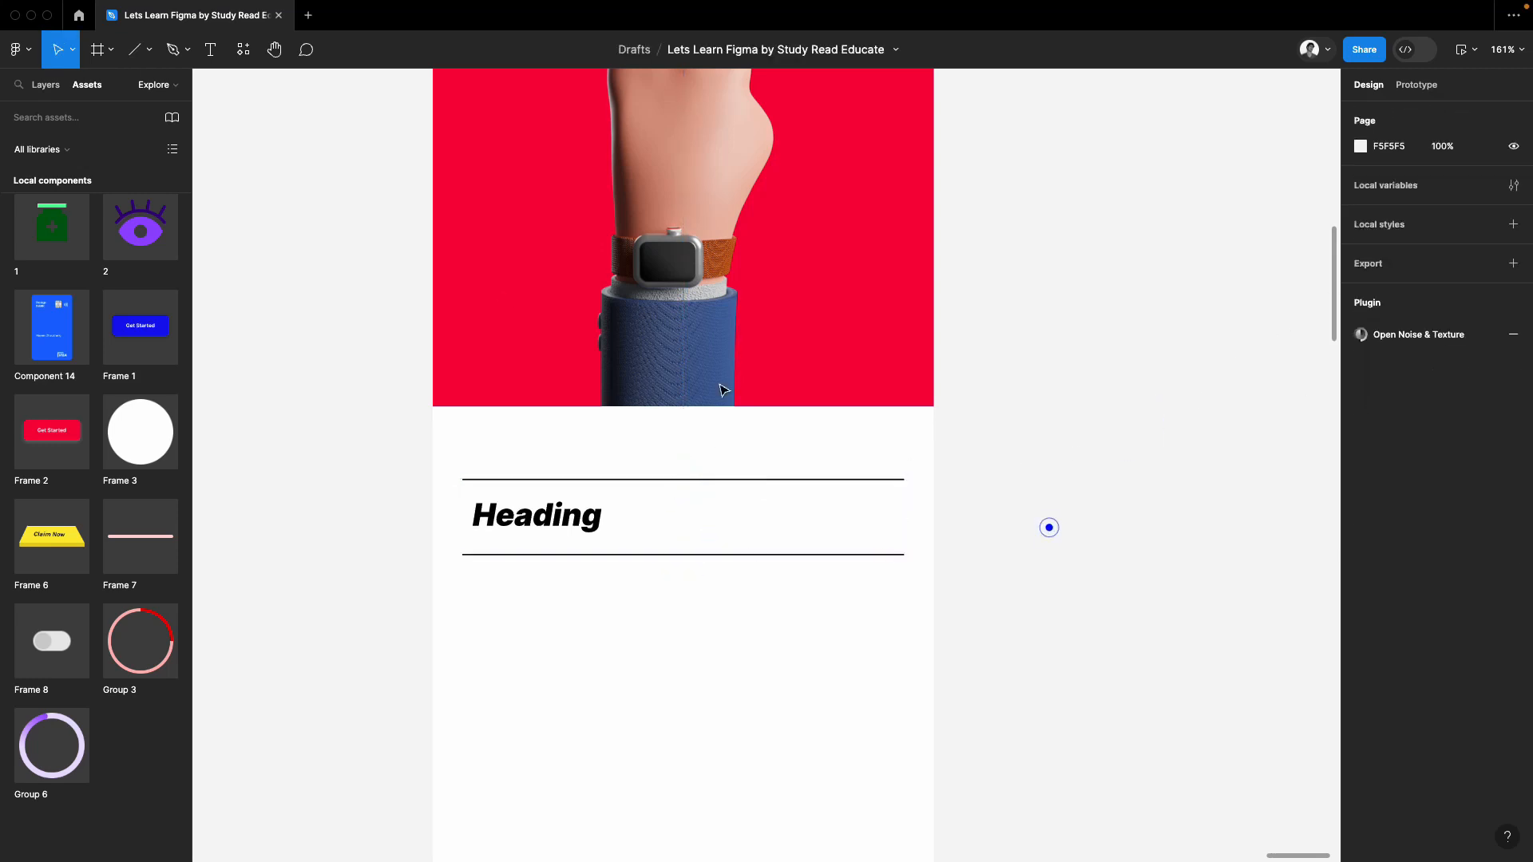
Draw a V-shaped down chevron about 30.5 × 17 with the Pen tool, near the right end of the heading row
{"action": "left_click", "coordinate": [148, 50]}
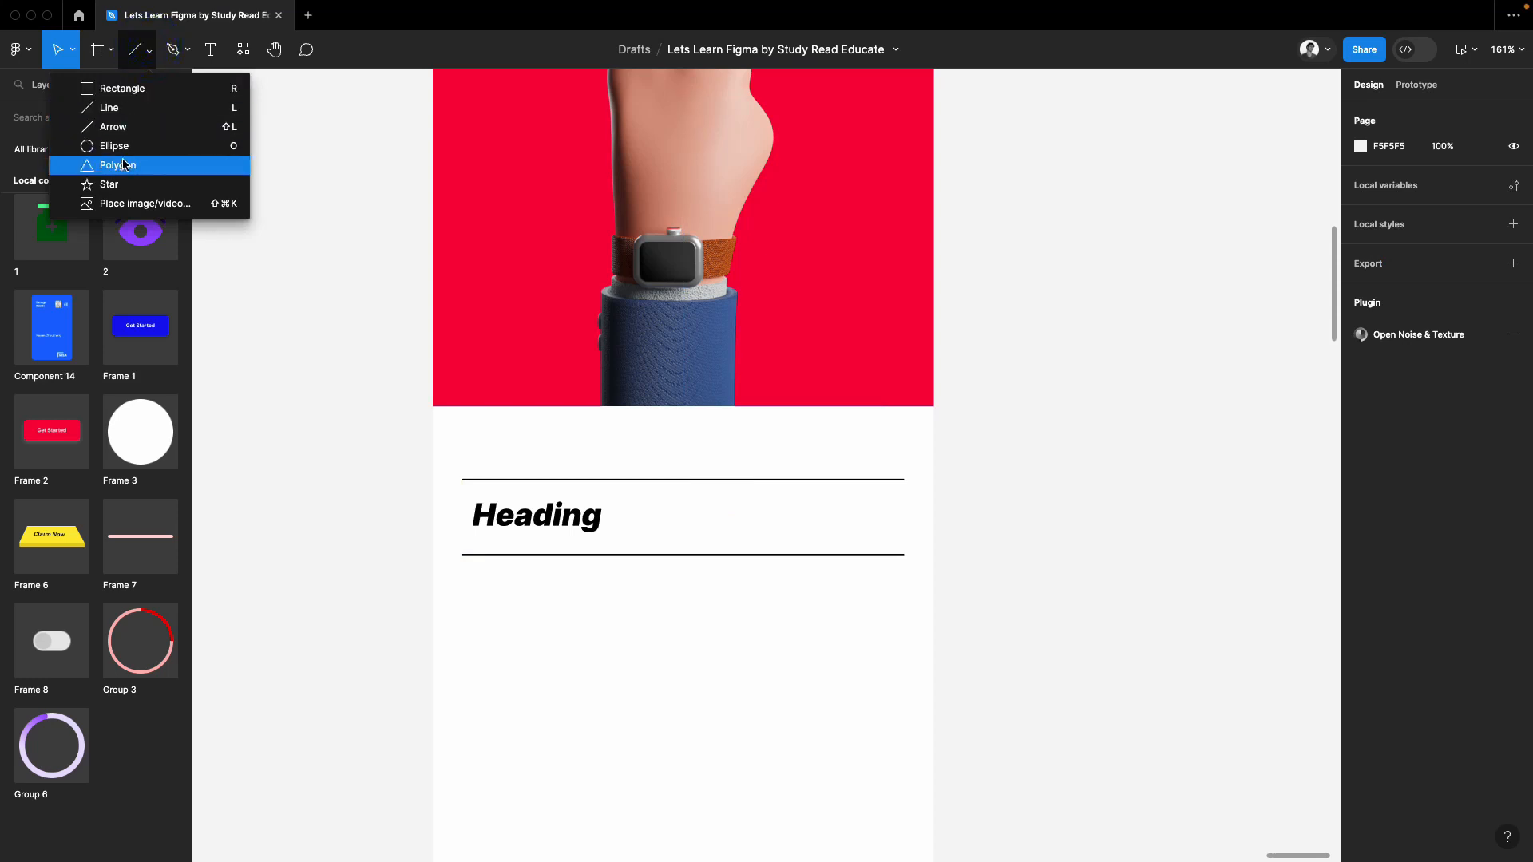
{"action": "left_click", "coordinate": [173, 50]}
{"action": "scroll", "coordinate": [836, 523], "scroll_direction": "up", "scroll_amount": 5}
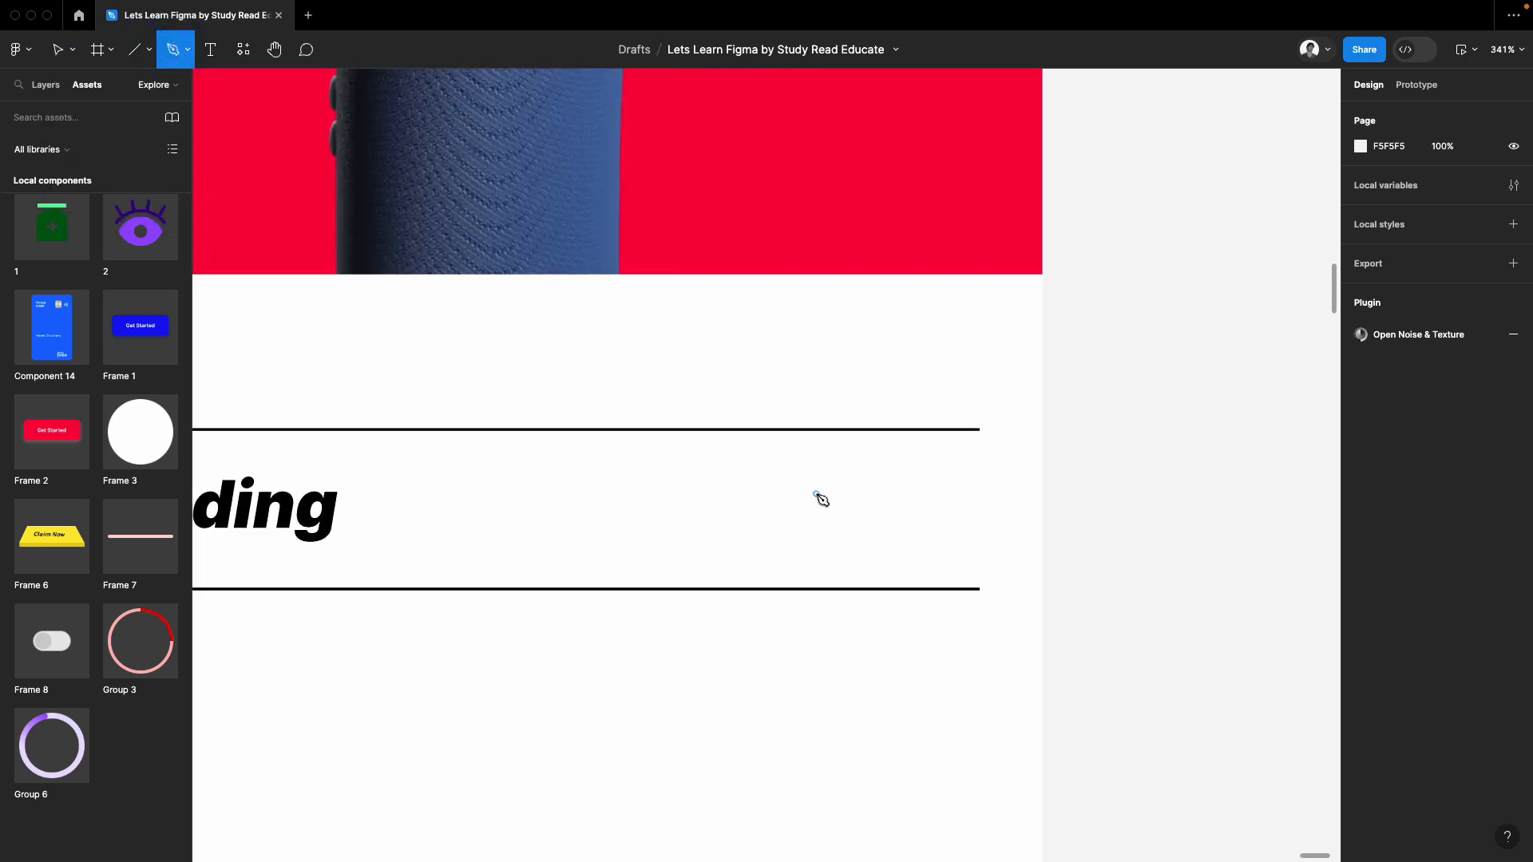
{"action": "left_click", "coordinate": [815, 494]}
{"action": "left_click", "coordinate": [859, 540]}
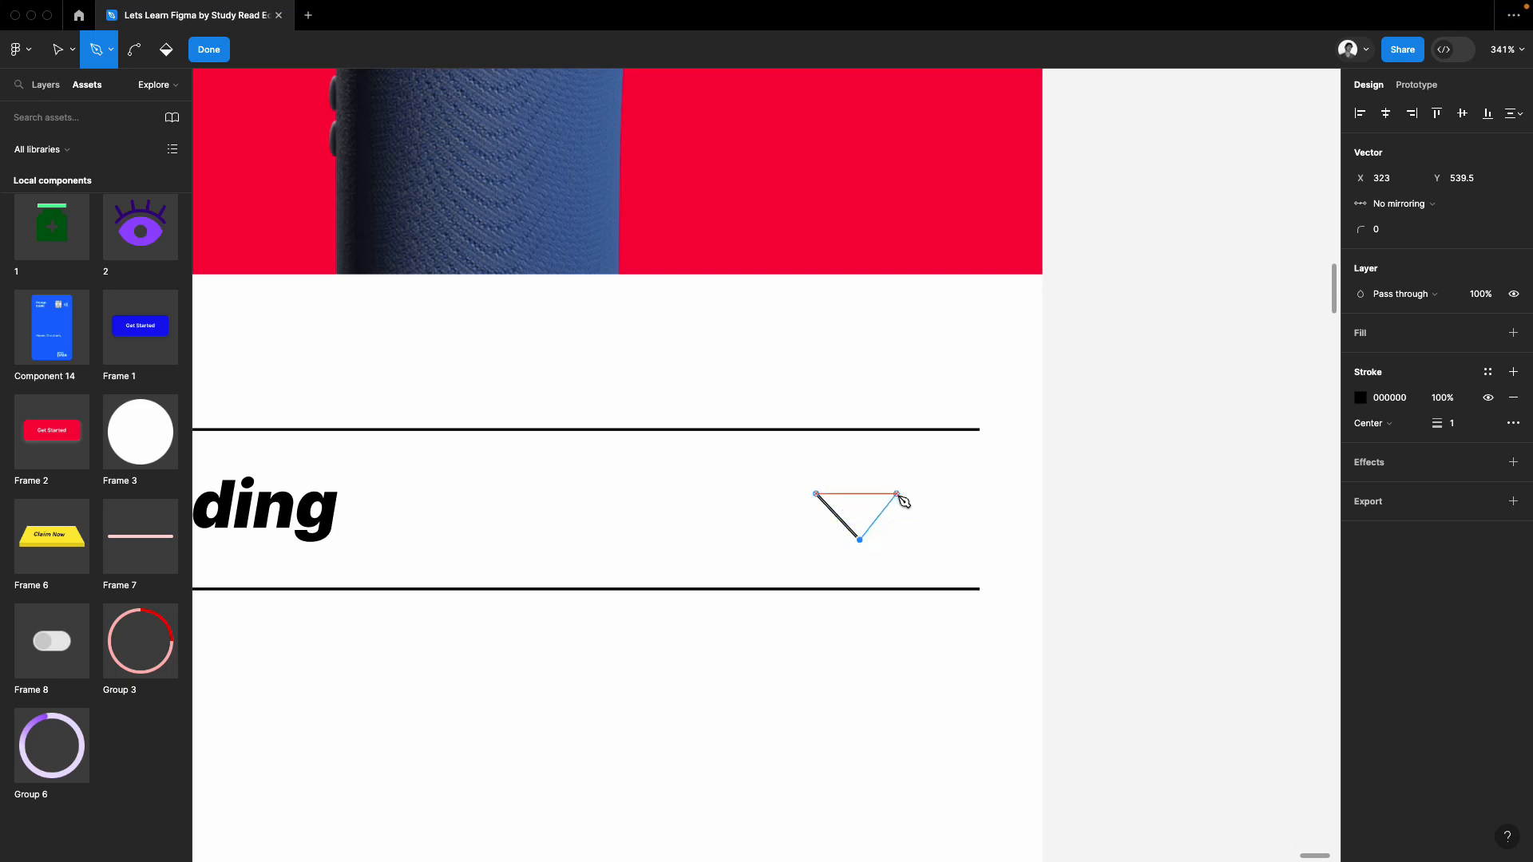
{"action": "left_click", "coordinate": [899, 495]}
{"action": "key", "text": "Escape"}
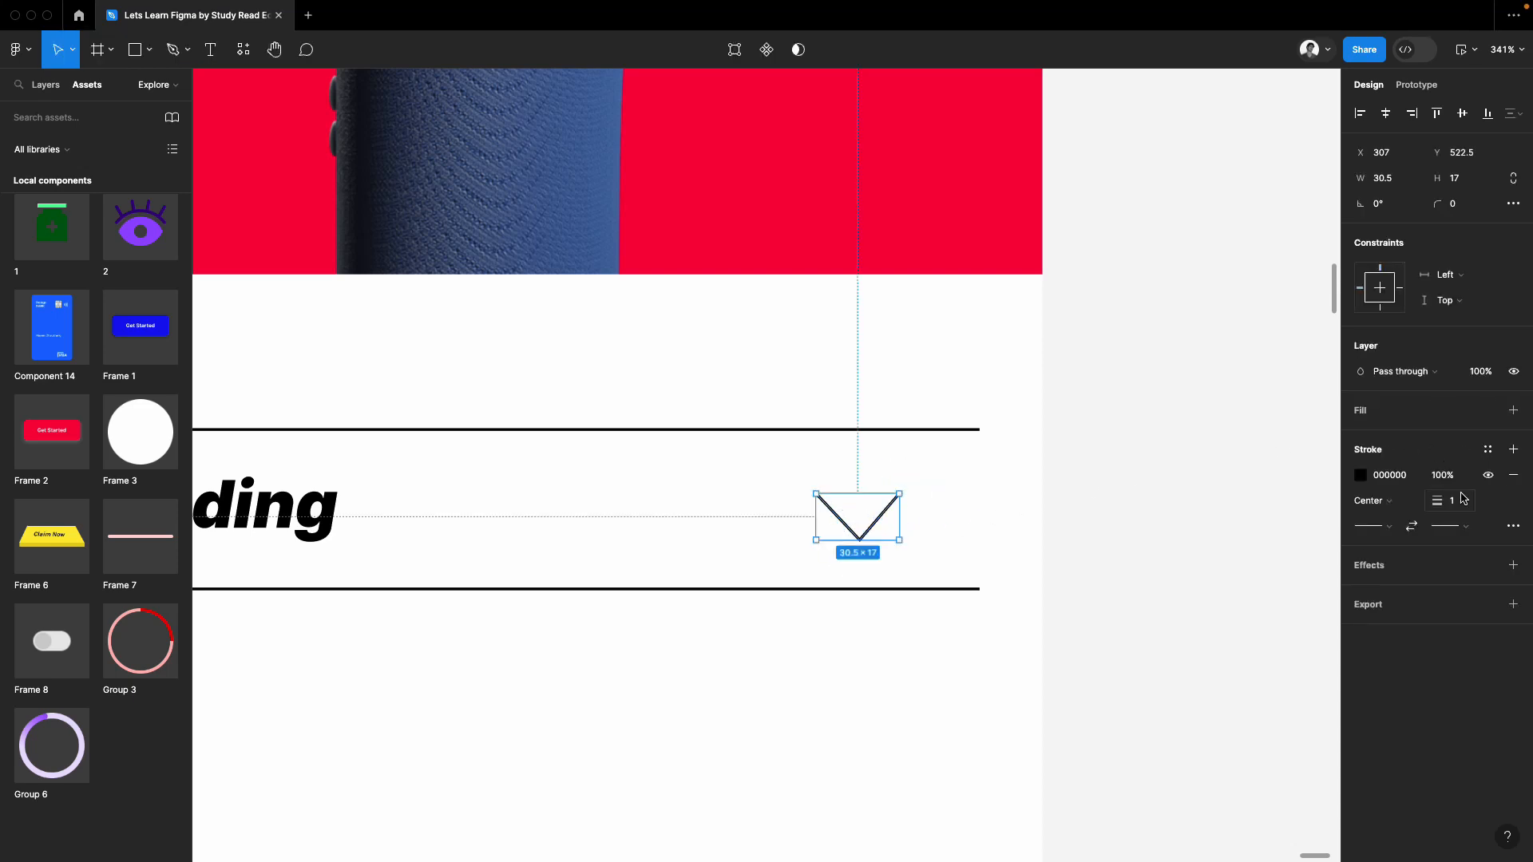
Set the chevron's stroke weight to 4 and give its ends round caps
{"action": "type", "text": "2"}
{"action": "key", "text": "Return"}
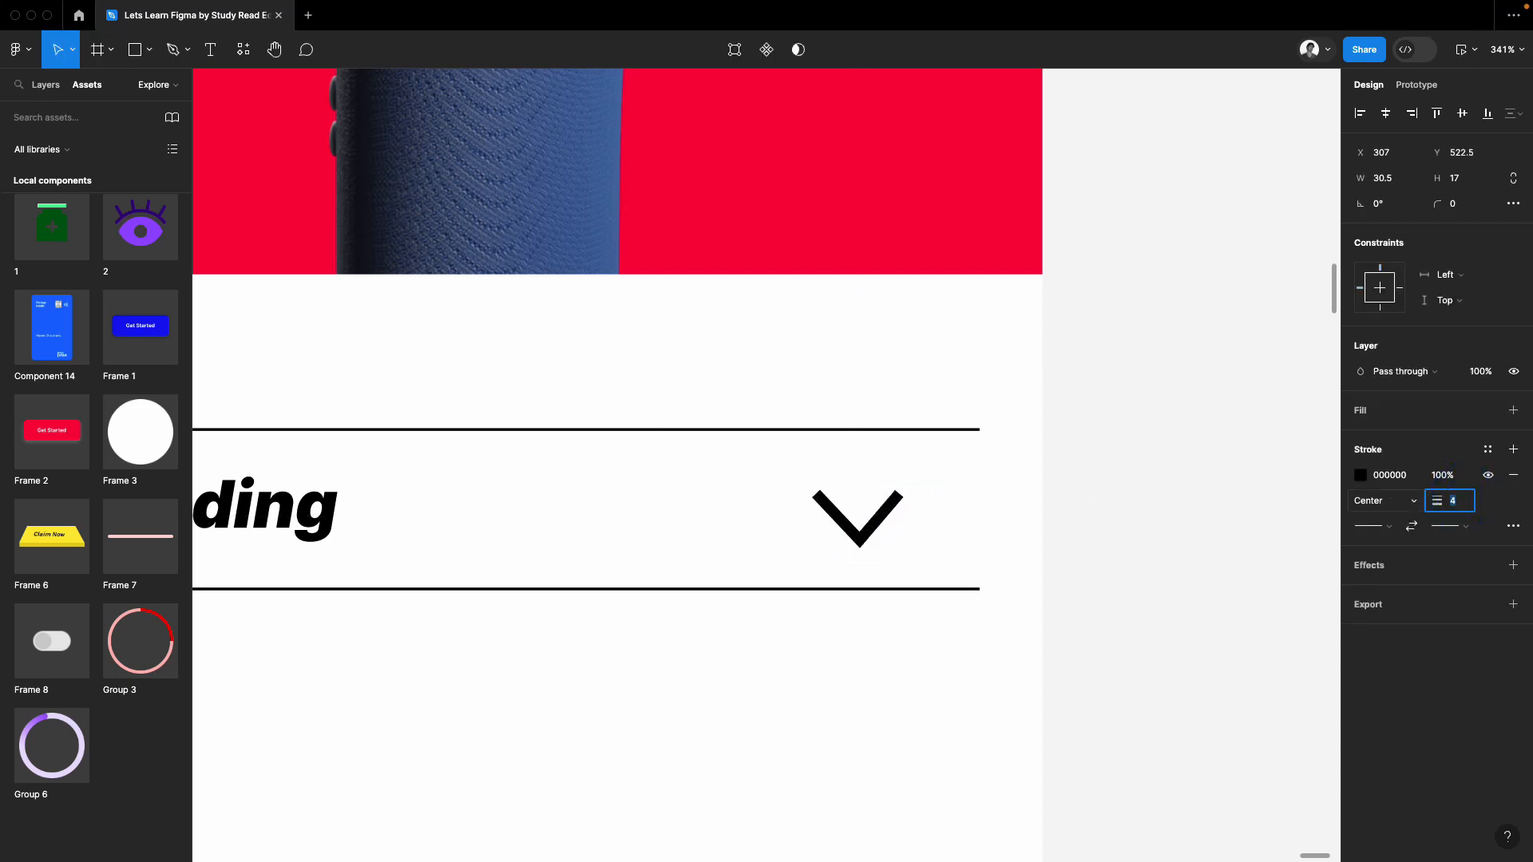
{"action": "left_click", "coordinate": [1452, 532]}
{"action": "left_click", "coordinate": [1407, 649]}
{"action": "left_click", "coordinate": [1385, 524]}
{"action": "left_click", "coordinate": [1078, 434]}
{"action": "scroll", "coordinate": [1085, 434], "scroll_direction": "down", "scroll_amount": 5}
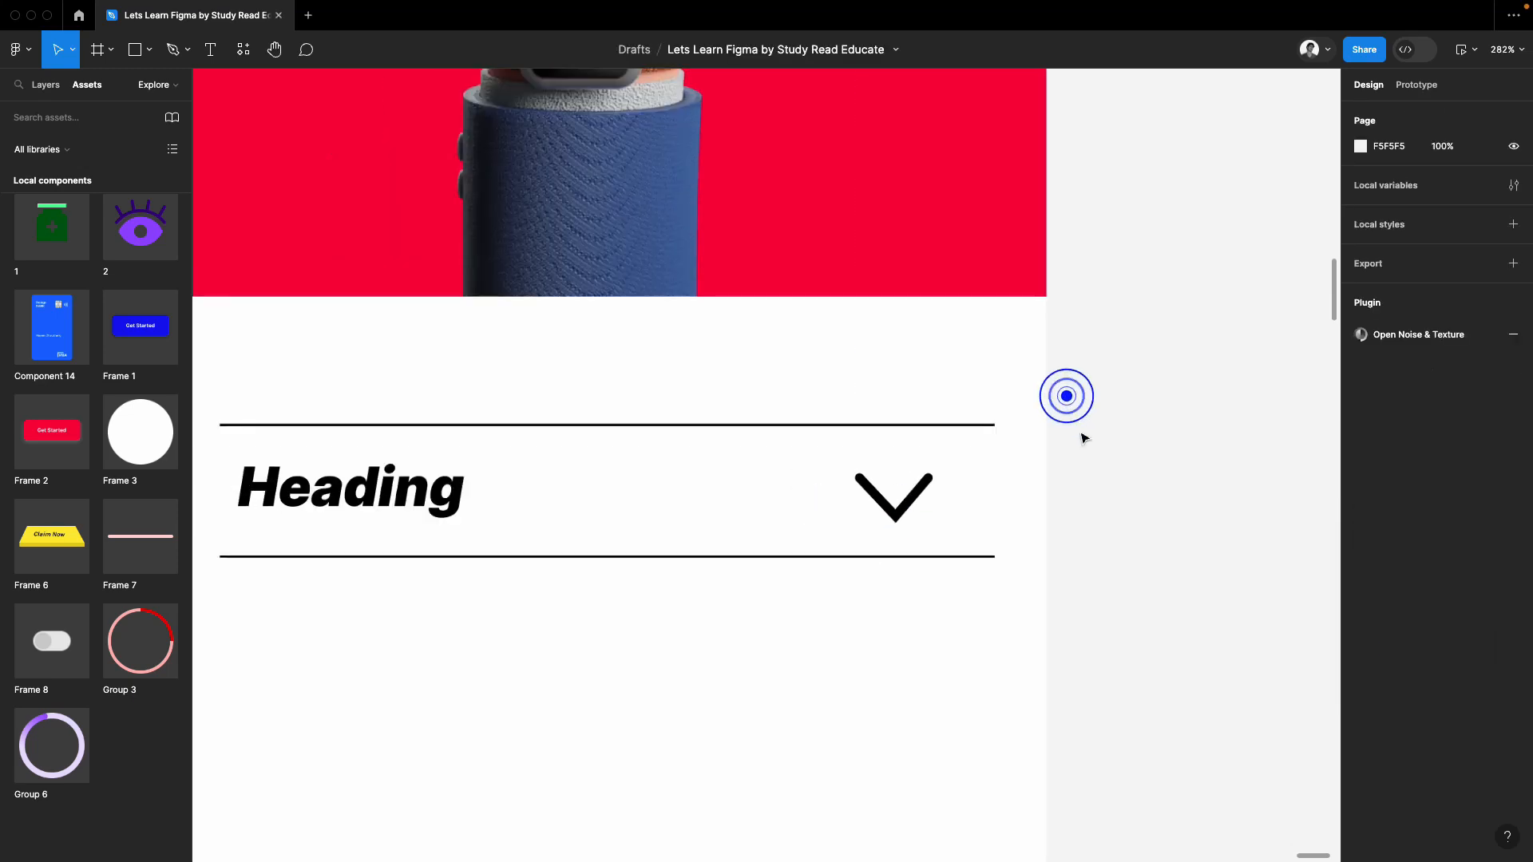
Set the chevron's stroke weight to 2
{"action": "left_click", "coordinate": [1123, 408]}
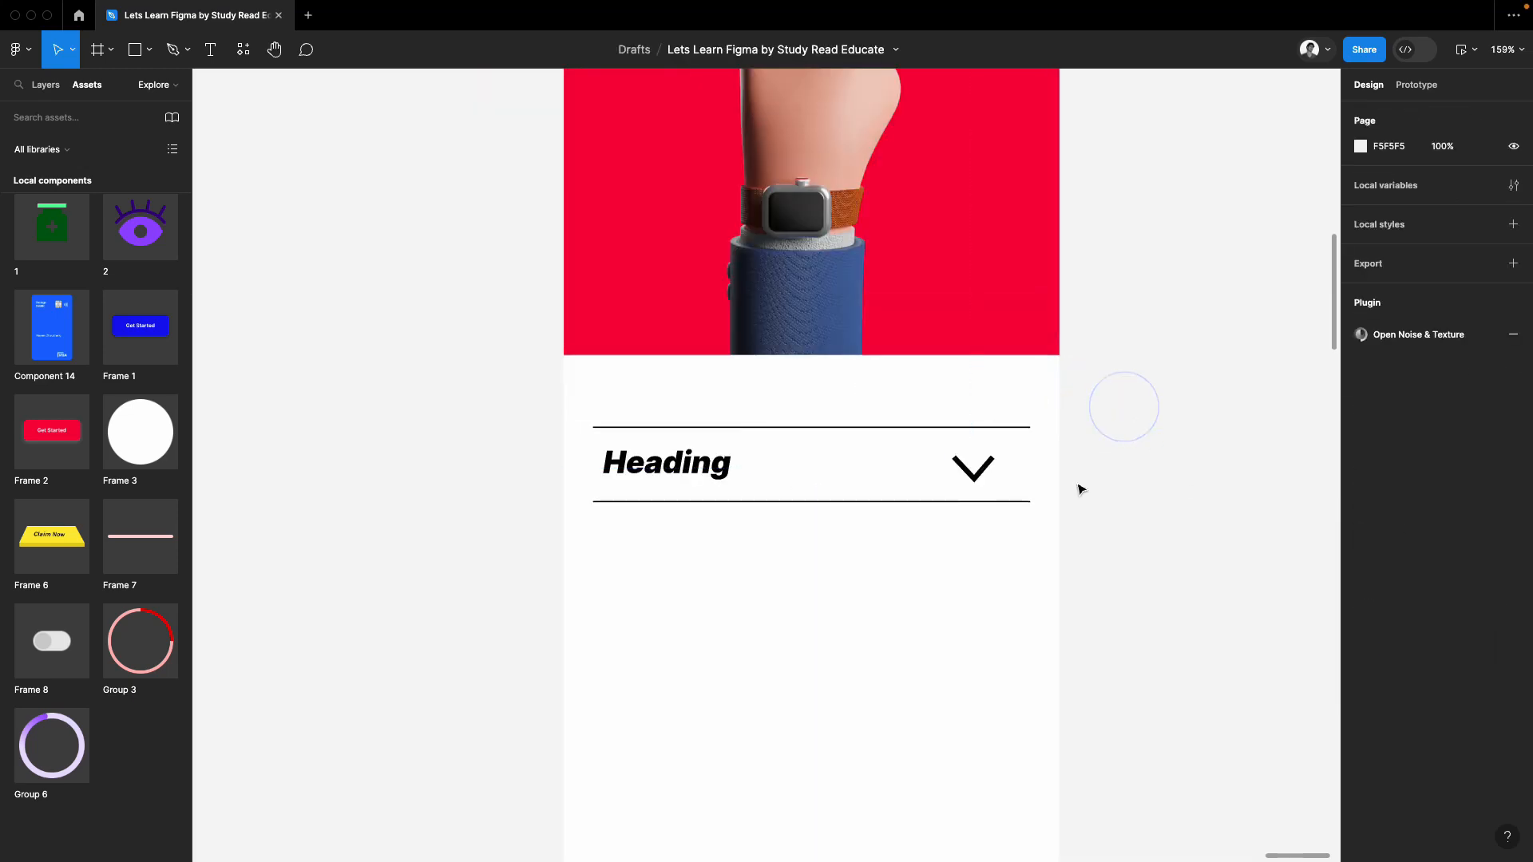
{"action": "left_click", "coordinate": [981, 484]}
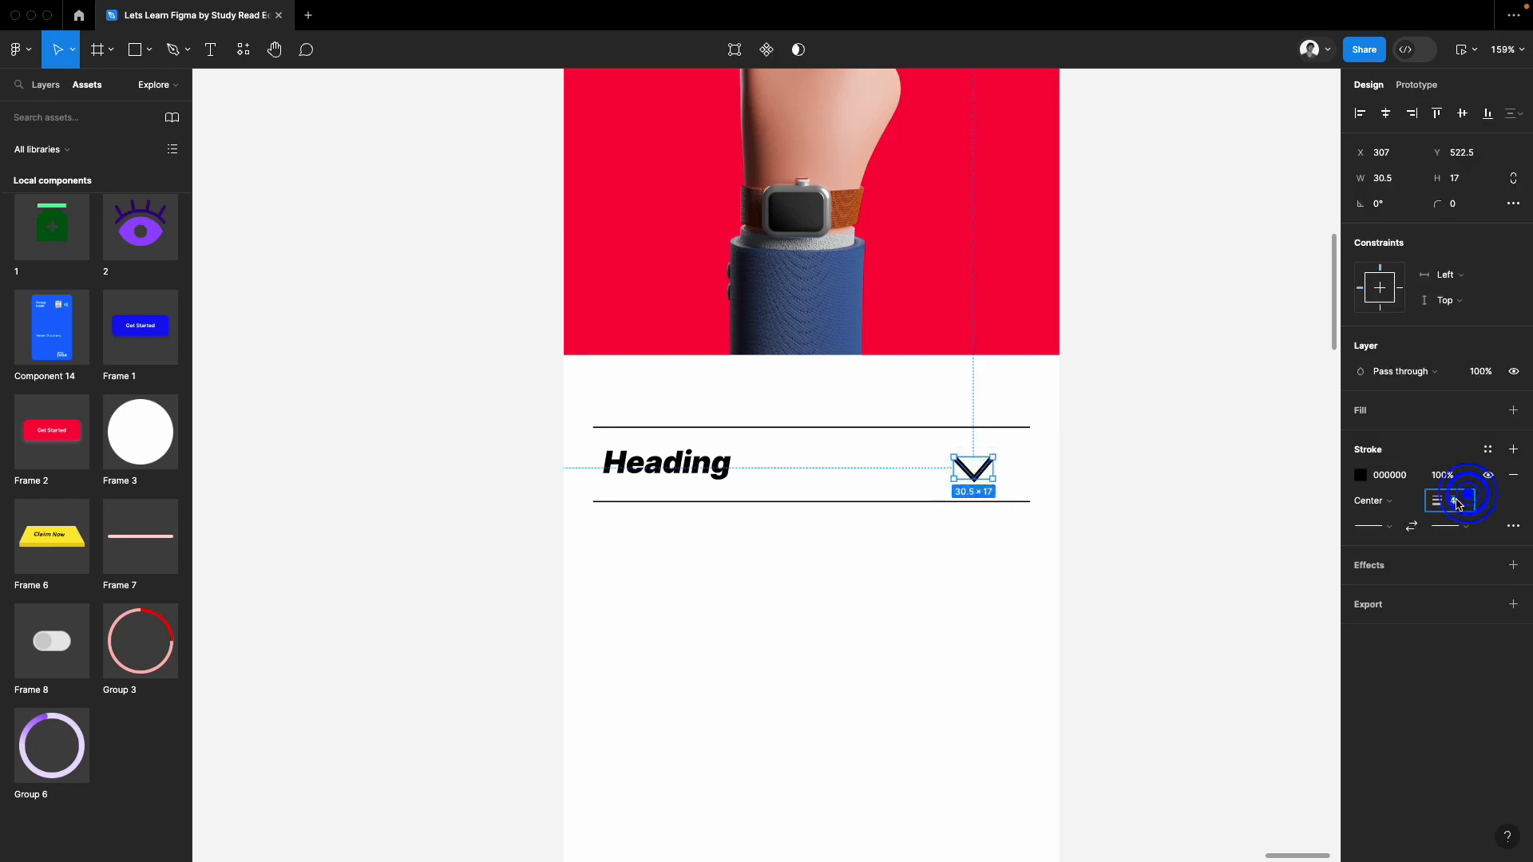
{"action": "left_click", "coordinate": [1144, 540]}
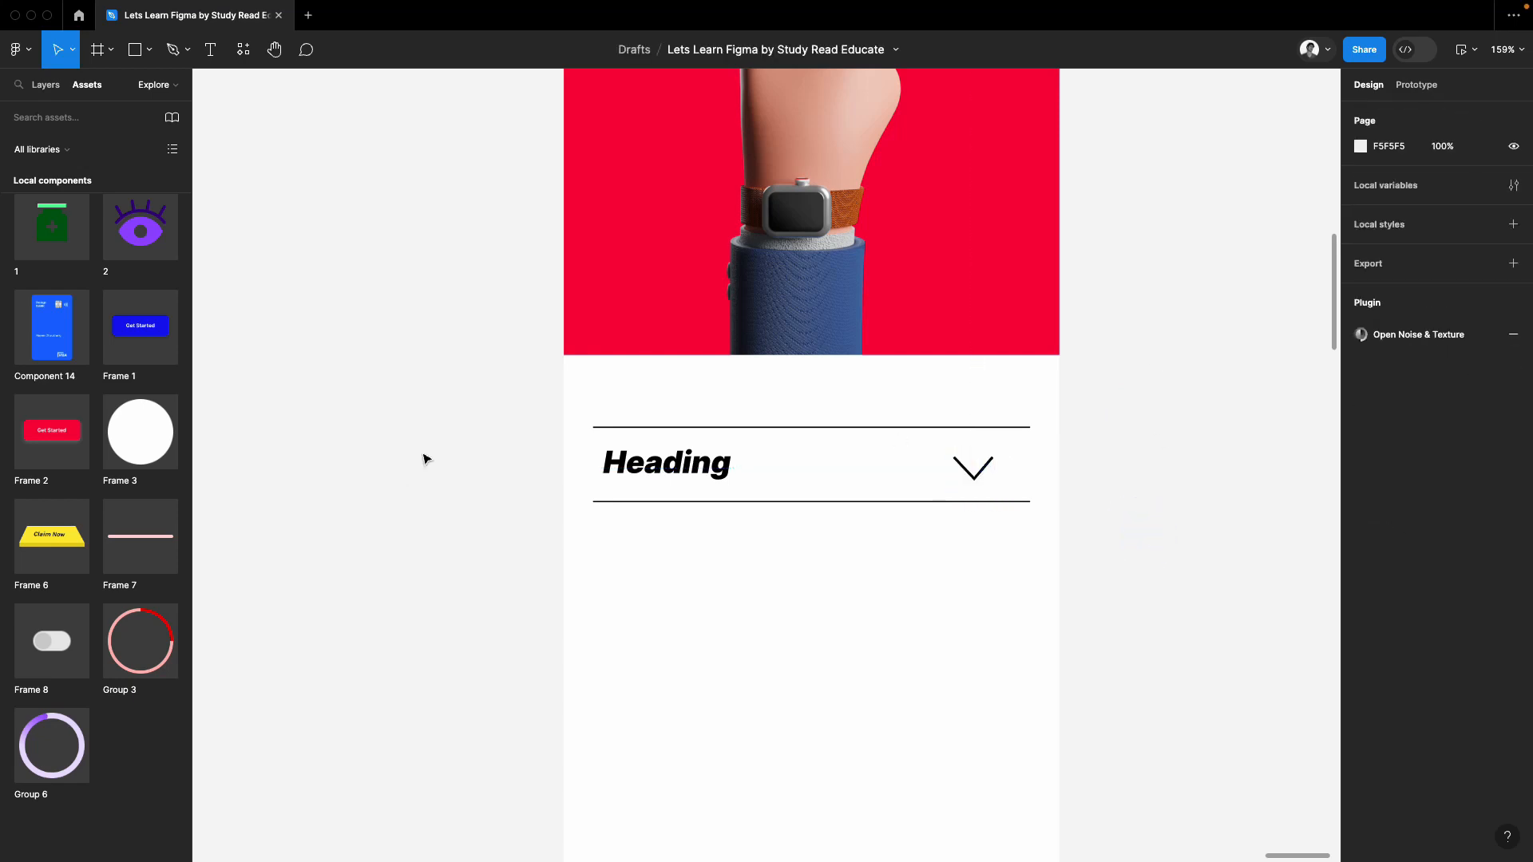
Move the line below the heading down by about 120 px to make room for body text
{"action": "left_click", "coordinate": [855, 509]}
{"action": "key", "text": "shift+Down"}
{"action": "key", "text": "shift+Down"}
{"action": "key", "text": "shift+Down"}
{"action": "key", "text": "shift+Down"}
{"action": "key", "text": "shift+Down"}
{"action": "key", "text": "shift+Down"}
{"action": "key", "text": "shift+Down"}
{"action": "key", "text": "shift+Down"}
{"action": "key", "text": "shift+Down"}
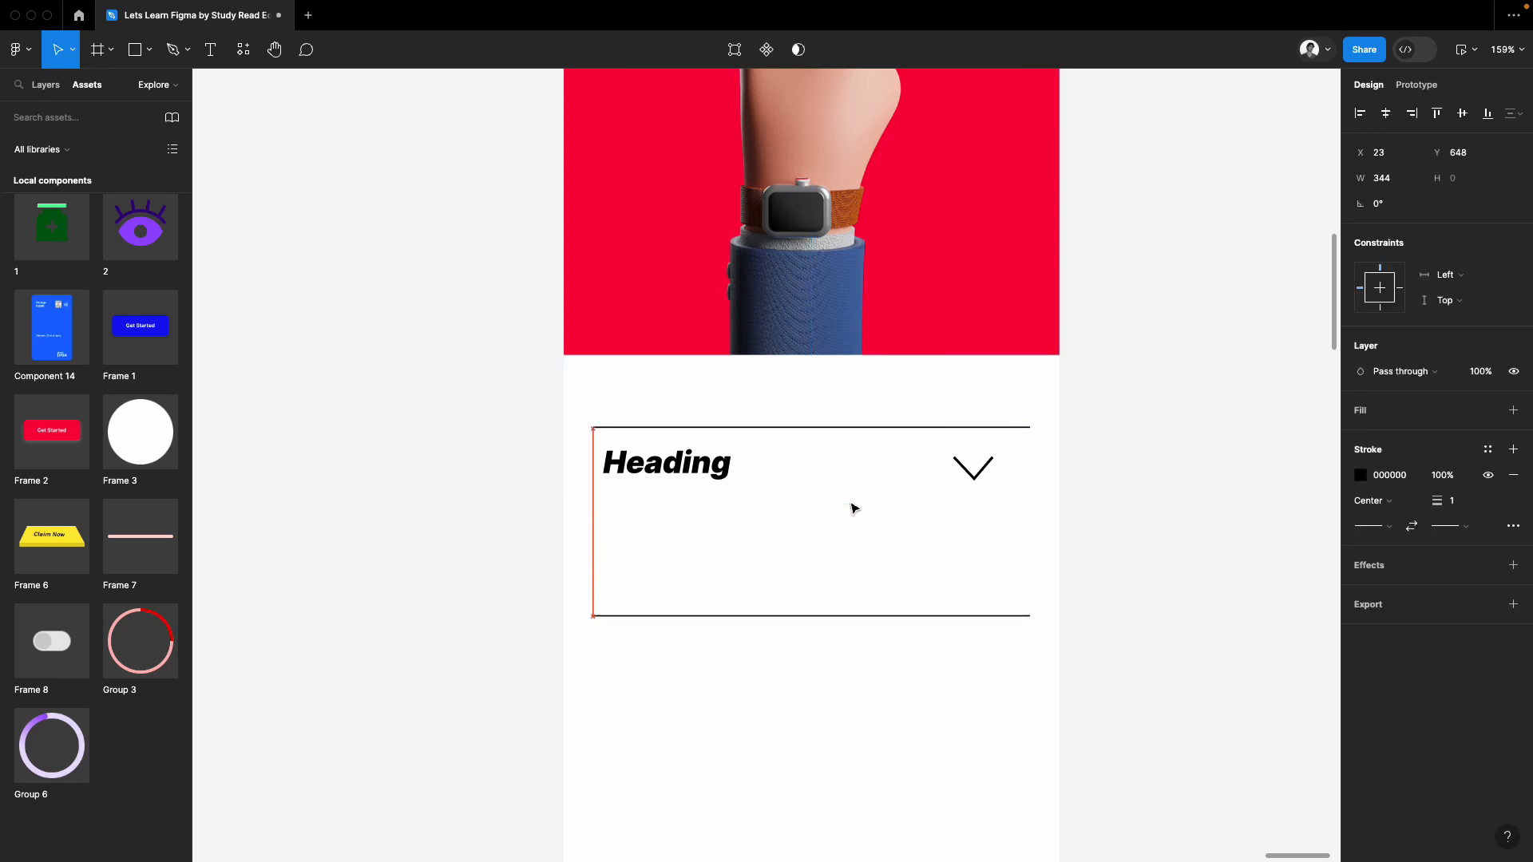
{"action": "key", "text": "shift+Down"}
{"action": "key", "text": "shift+Down"}
{"action": "key", "text": "shift+Down"}
Duplicate the heading below itself and set the copy to Italic at font size 18
{"action": "left_click_drag", "start_coordinate": [685, 463], "coordinate": [685, 542]}
{"action": "left_click", "coordinate": [1416, 469]}
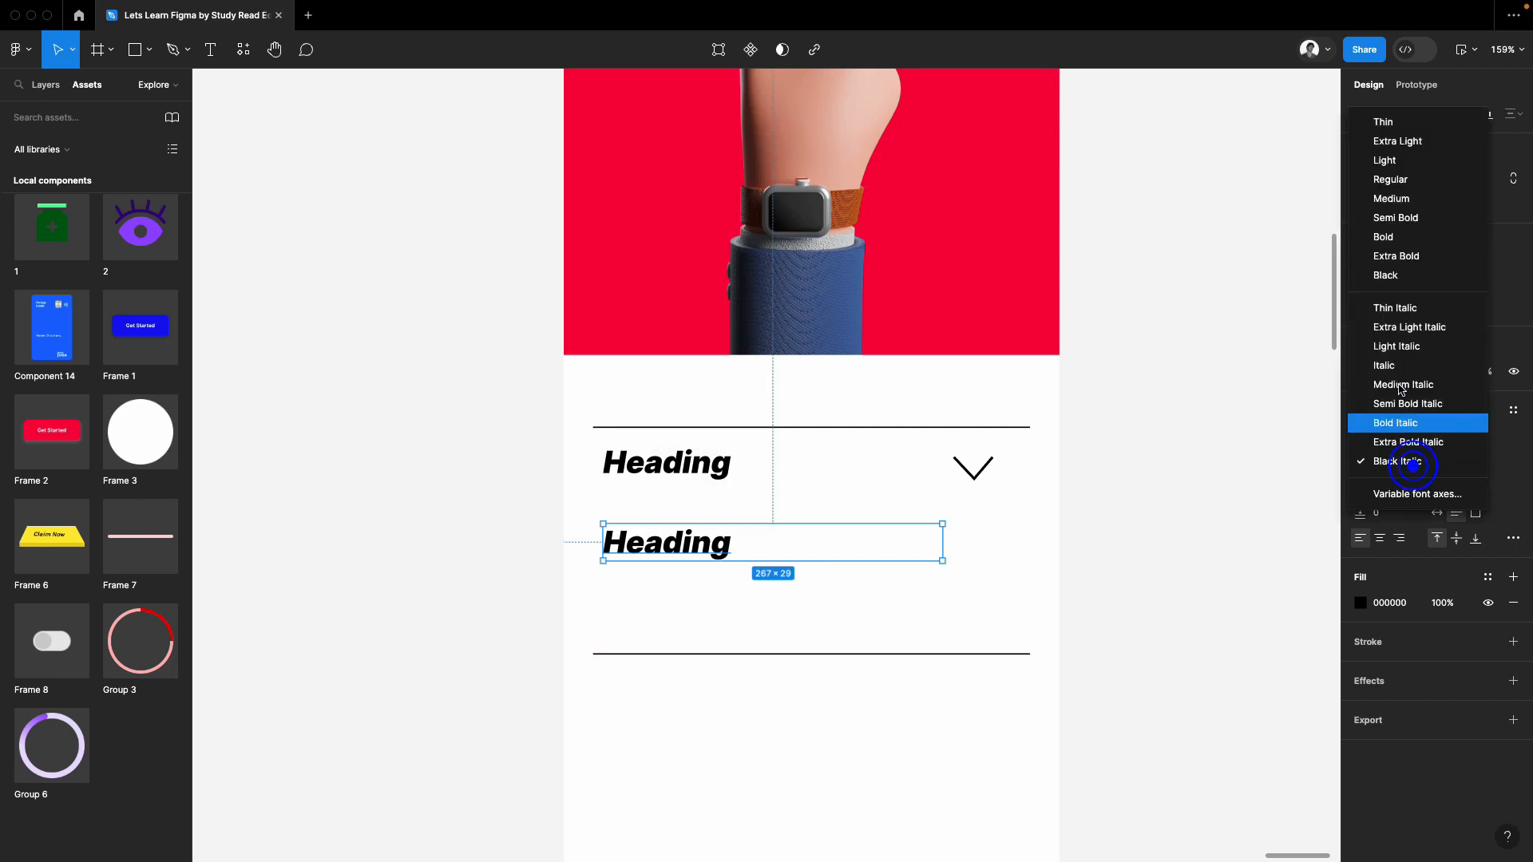
{"action": "left_click", "coordinate": [1404, 372]}
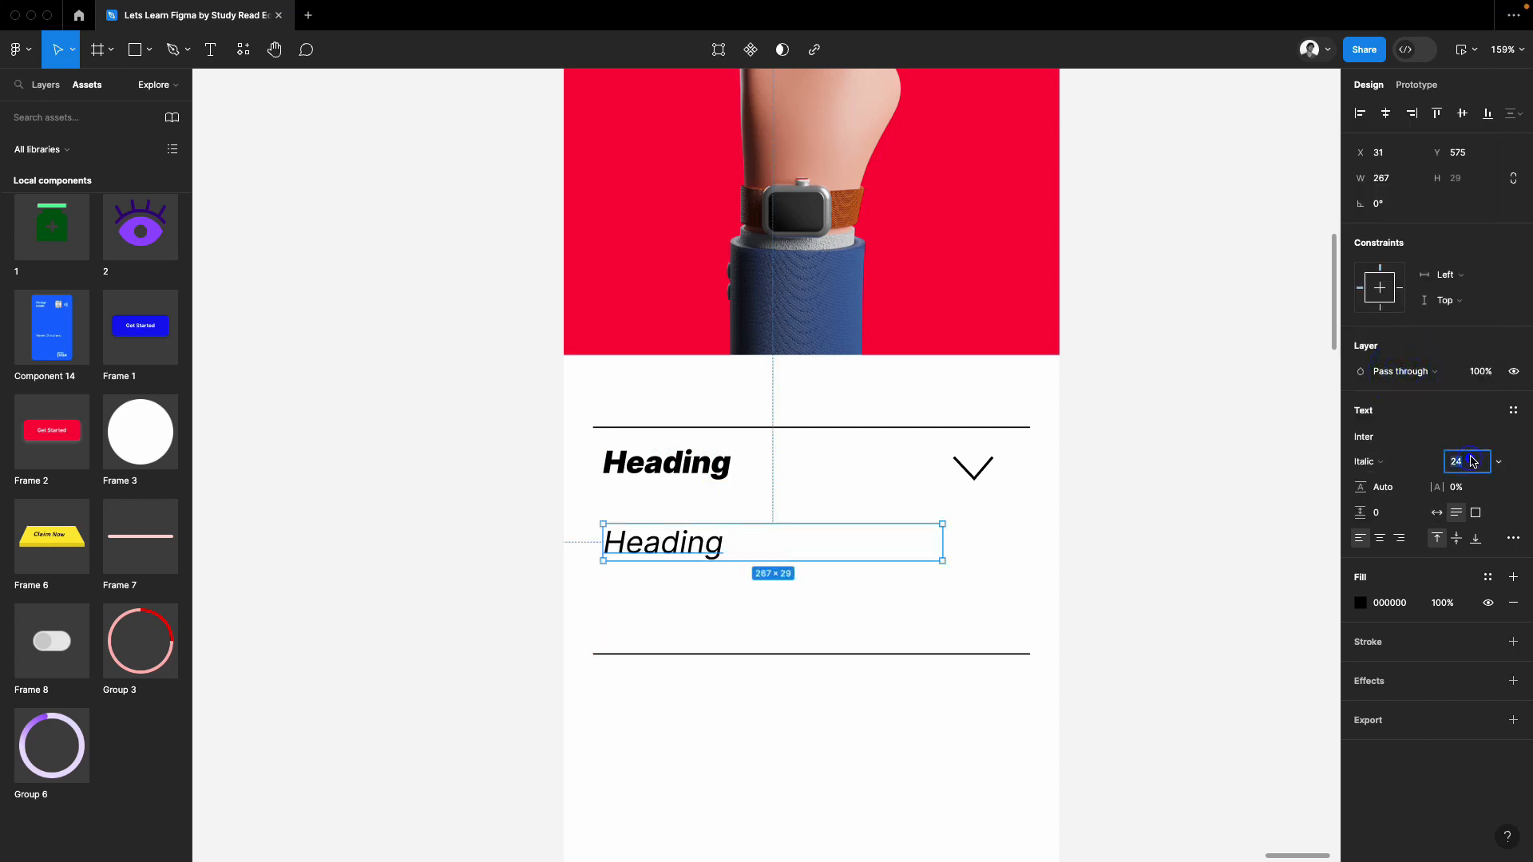
{"action": "type", "text": "18"}
{"action": "key", "text": "Return"}
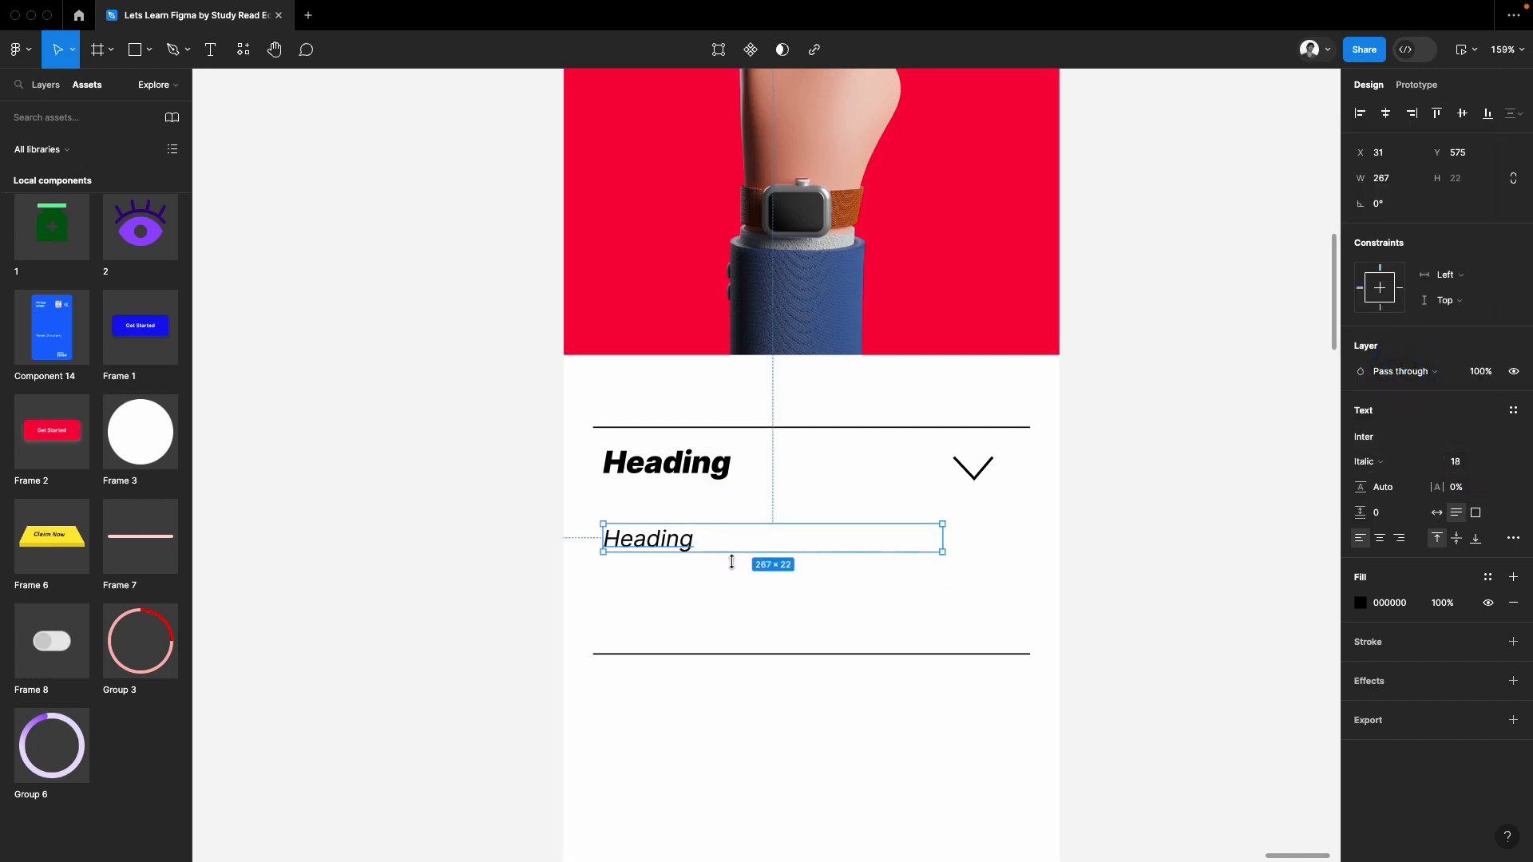
Replace the copied text with "Hello world, how are you doing guys" and widen its box to 336 so it fits one line
{"action": "scroll", "coordinate": [729, 558], "scroll_direction": "up", "scroll_amount": 2}
{"action": "left_click_drag", "start_coordinate": [648, 542], "coordinate": [648, 542]}
{"action": "double_click", "coordinate": [648, 542]}
{"action": "double_click", "coordinate": [644, 527]}
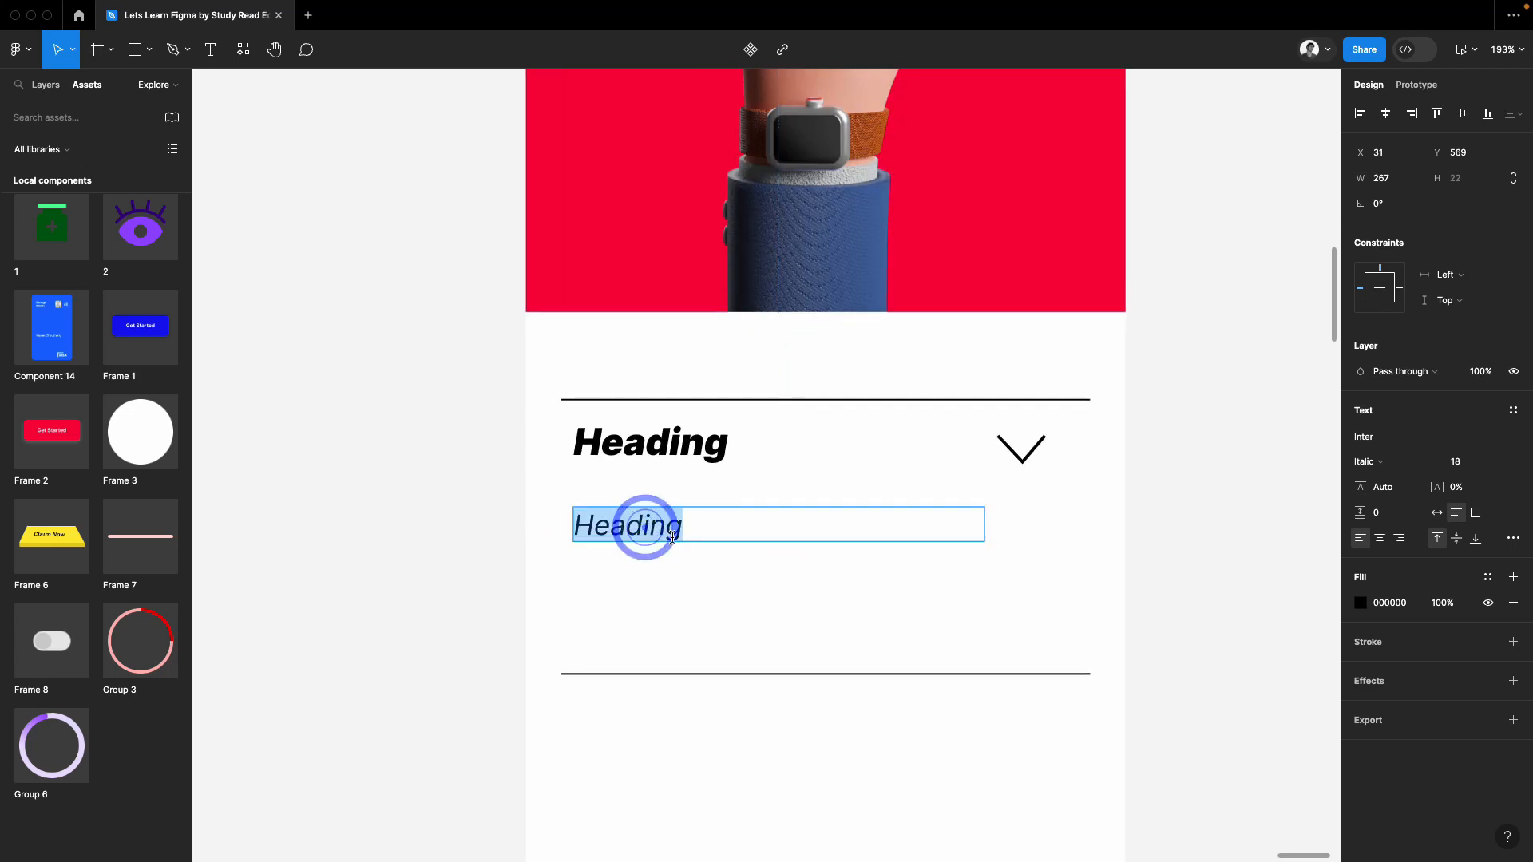
{"action": "type", "text": "Hello world, how are you do"}
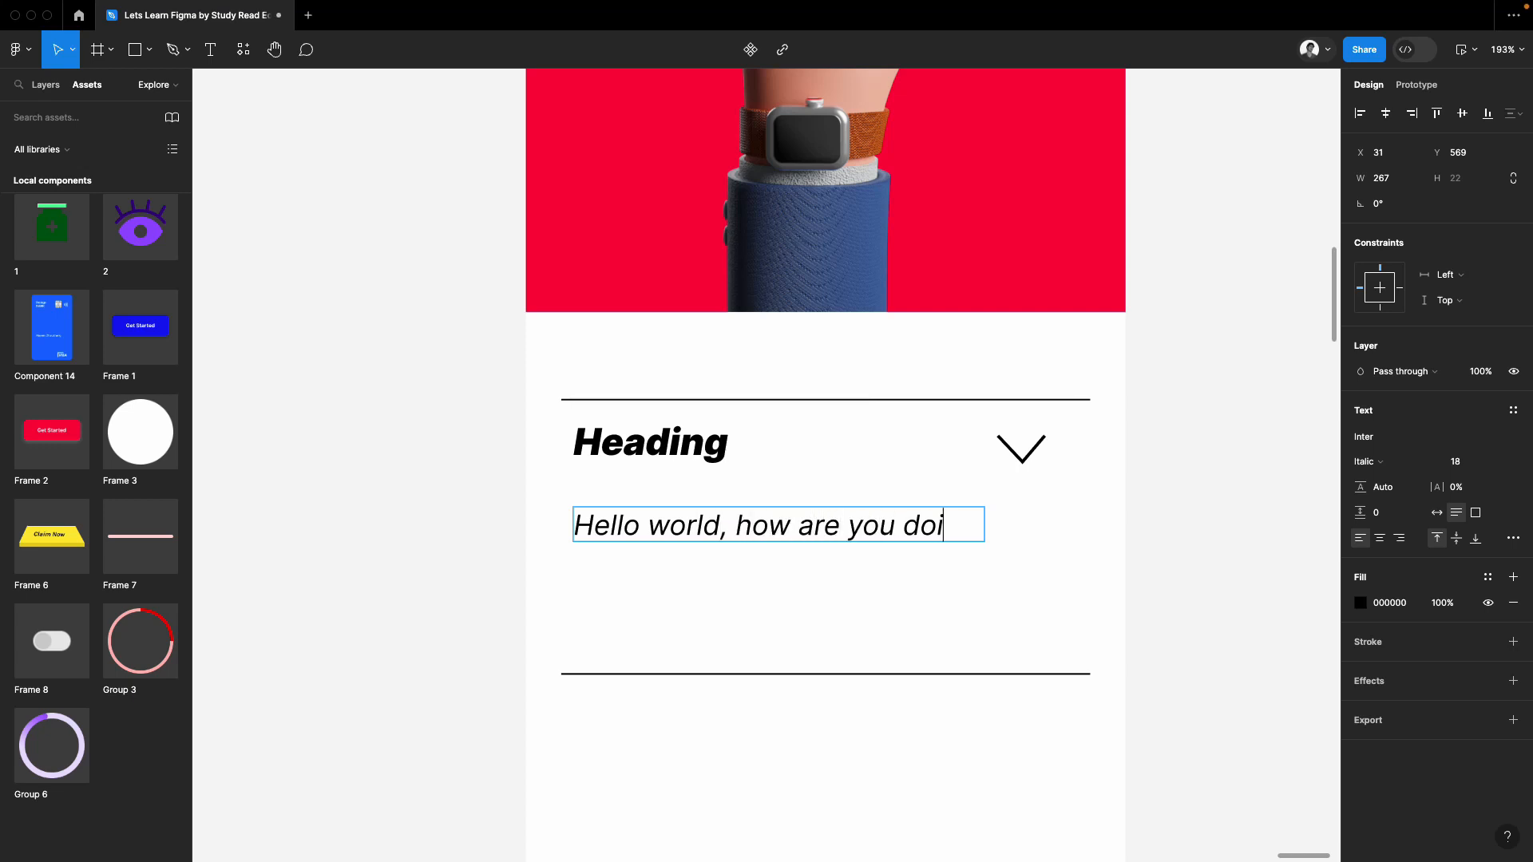
{"action": "type", "text": "ing guys"}
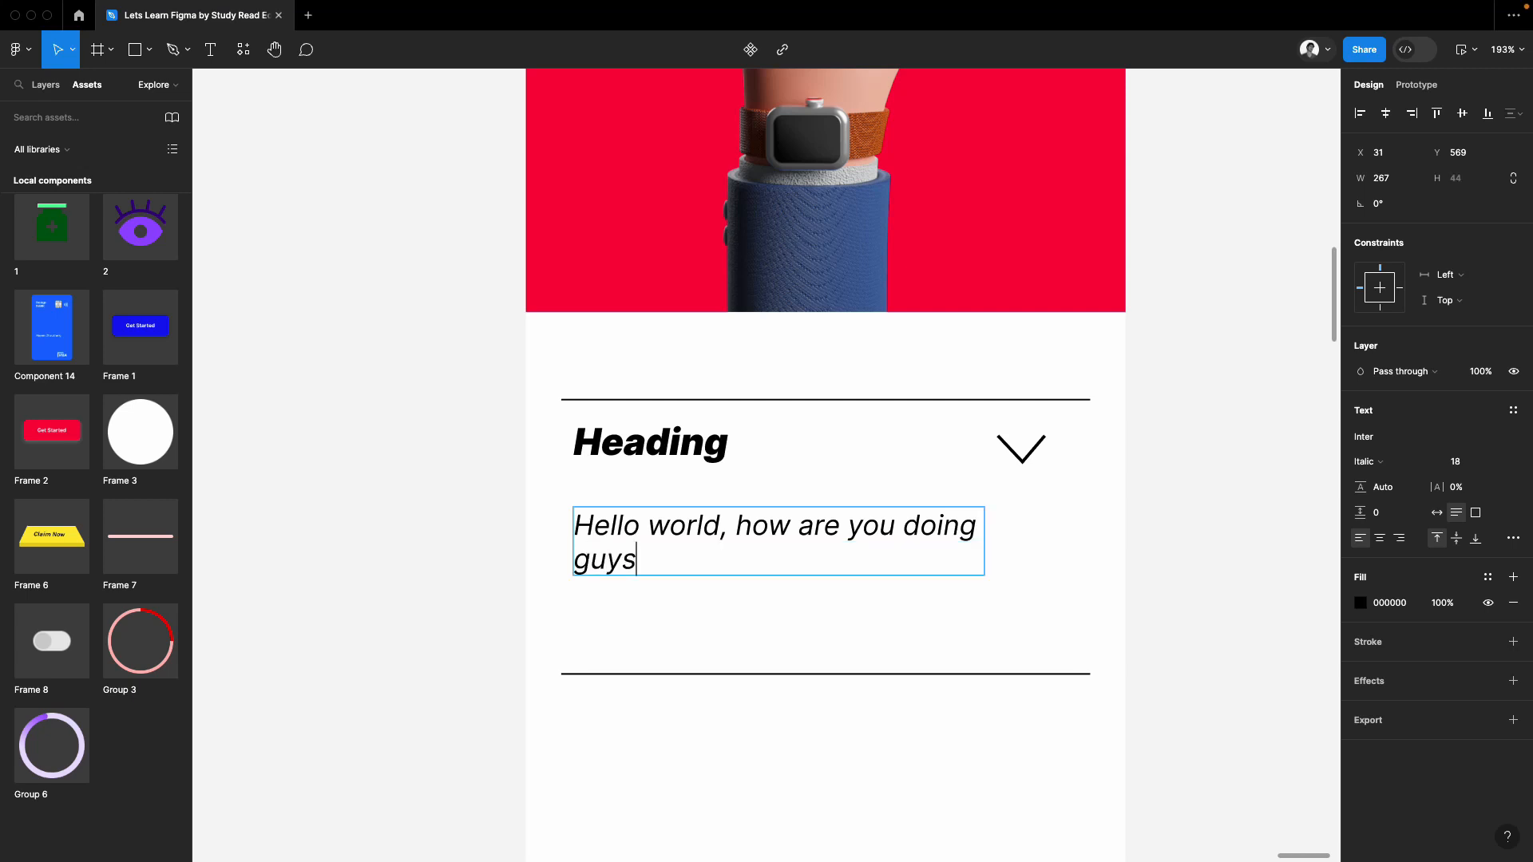
{"action": "key", "text": "Escape"}
{"action": "left_click_drag", "start_coordinate": [986, 527], "coordinate": [1090, 527]}
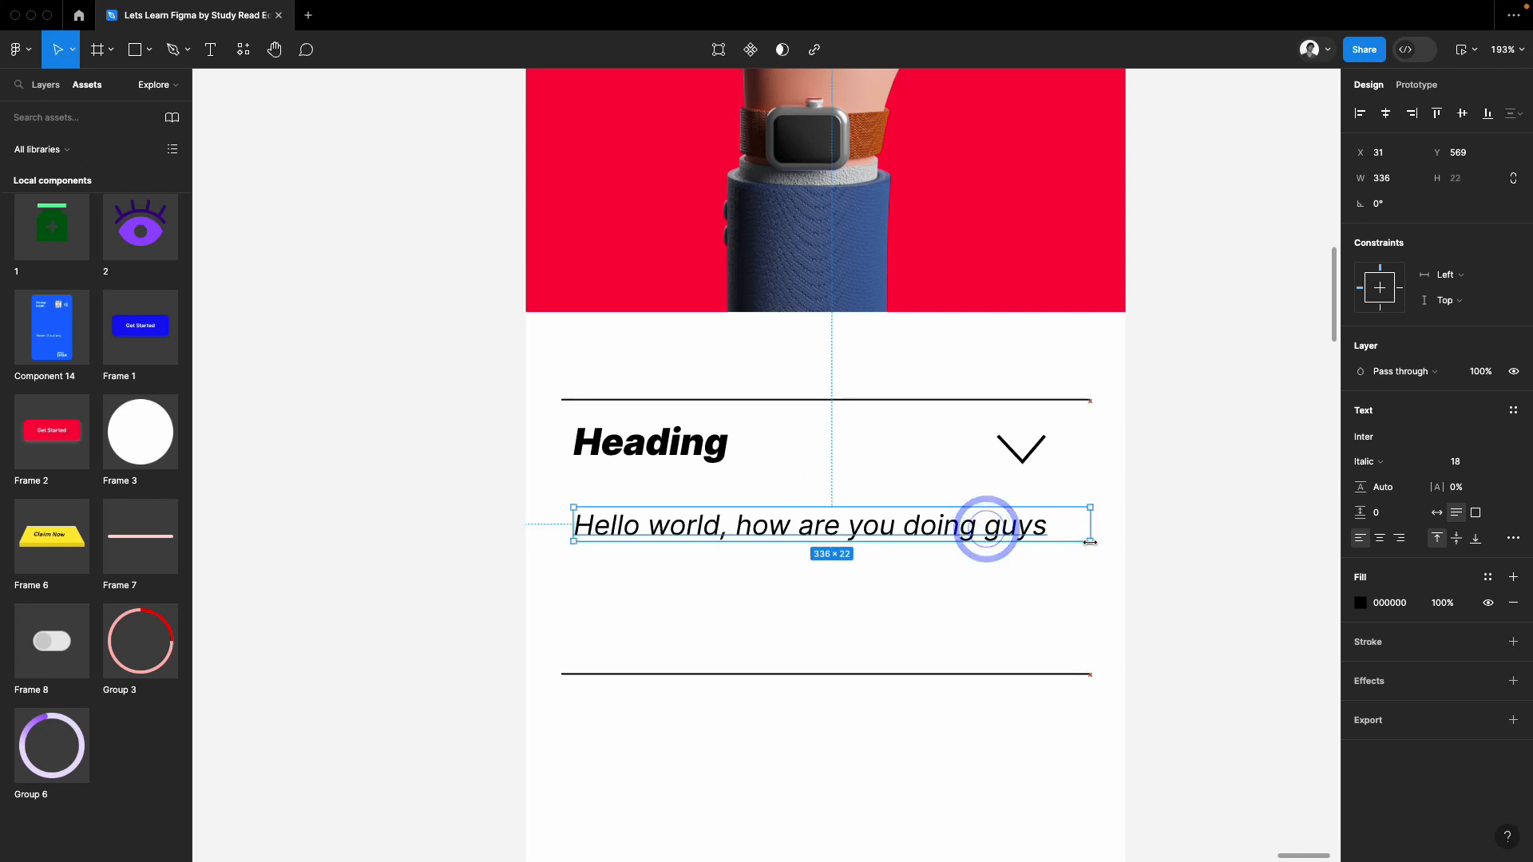
{"action": "left_click", "coordinate": [1157, 513]}
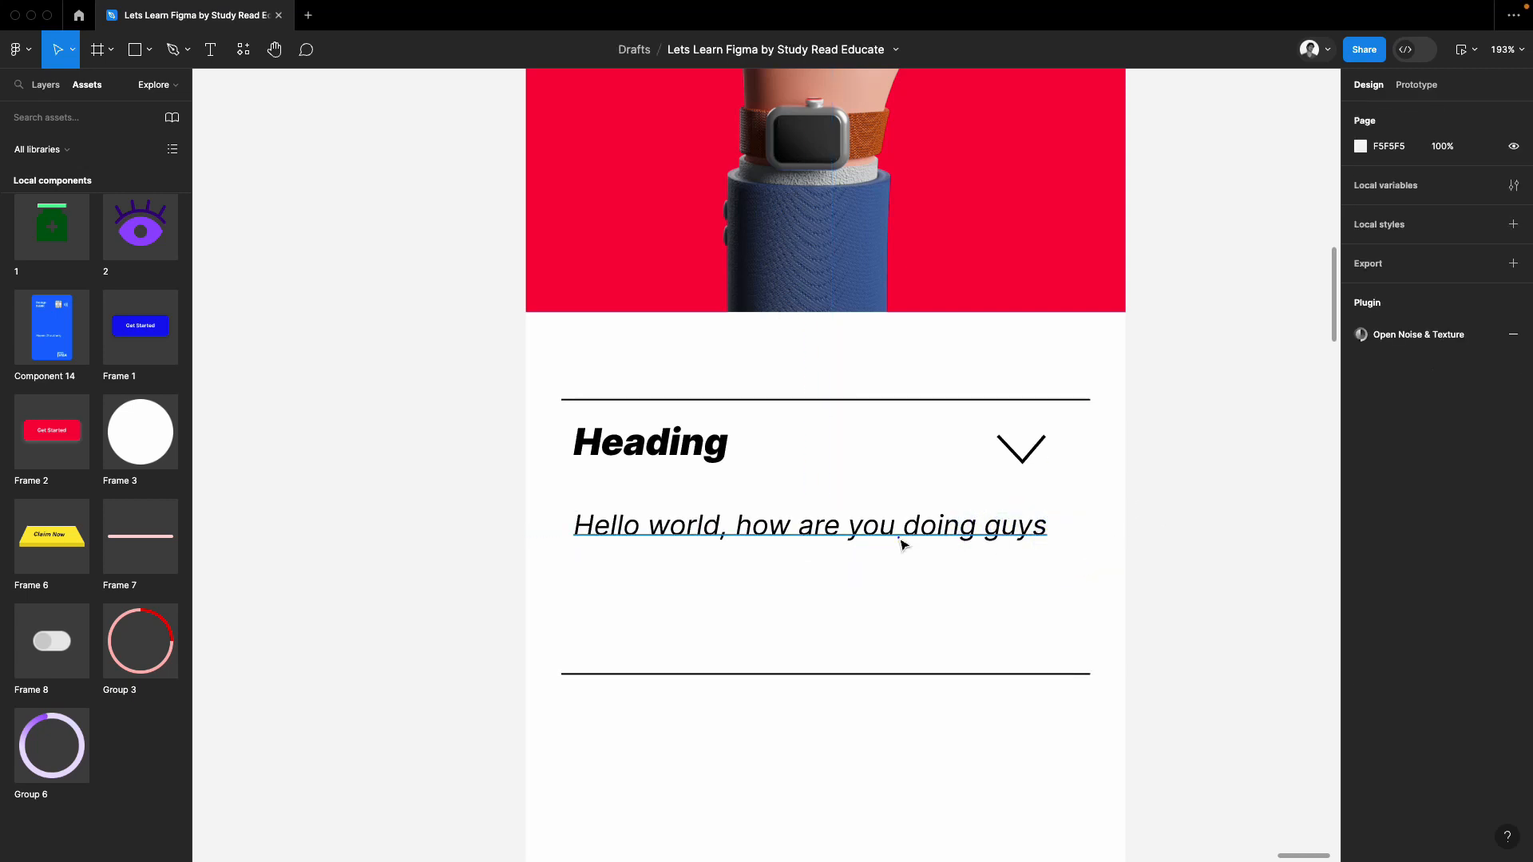
Wrap the body text in an auto layout frame and move it to about X 34, Y 564
{"action": "left_click", "coordinate": [899, 538]}
{"action": "key", "text": "shift+a"}
{"action": "left_click_drag", "start_coordinate": [912, 512], "coordinate": [931, 520]}
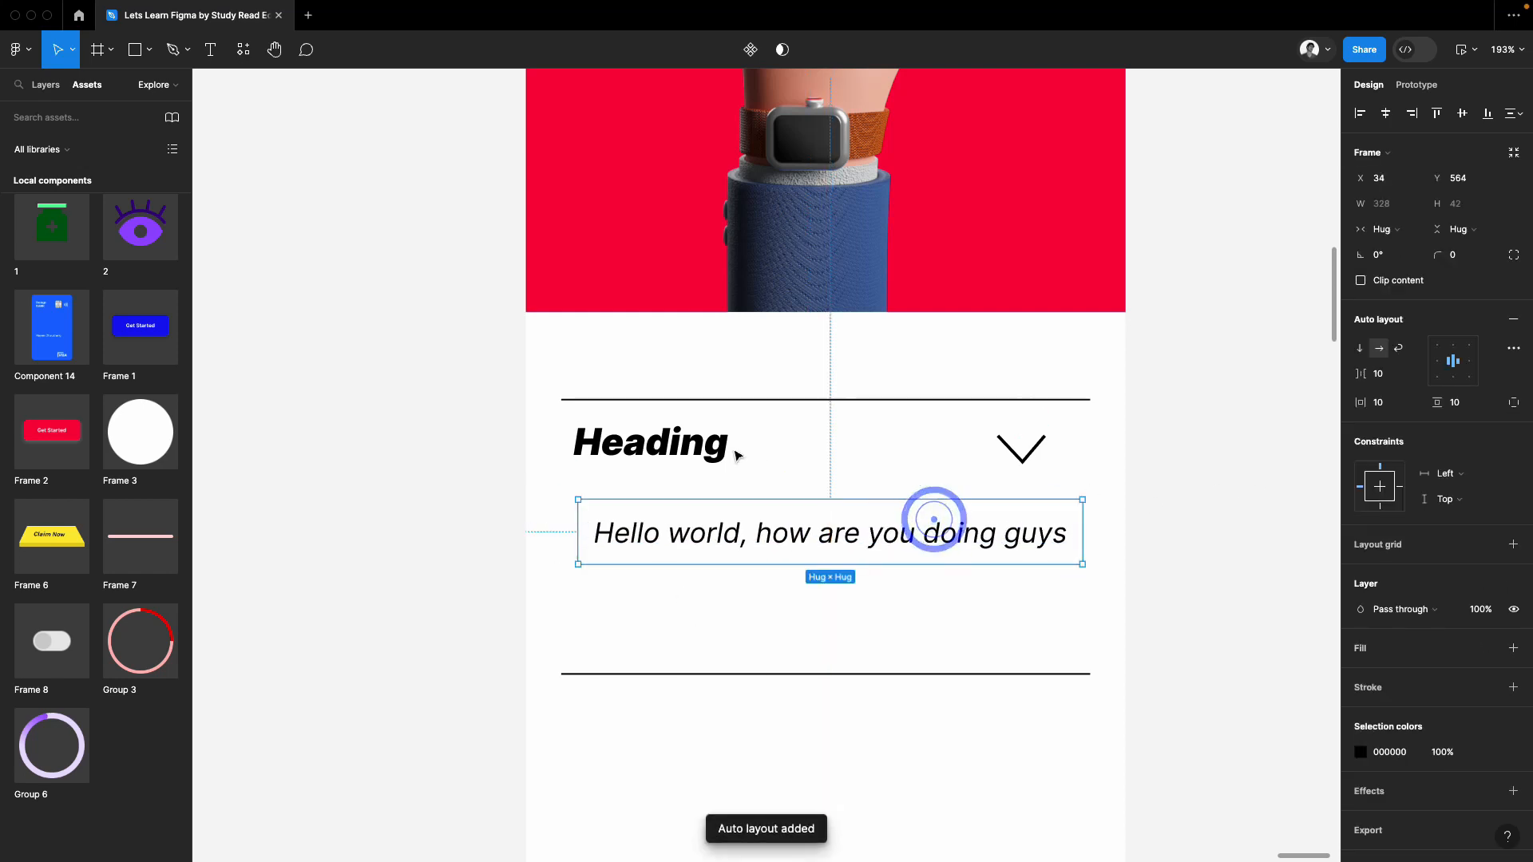
Align the vertical centers of the heading and chevron, group them, and add auto layout to the group
{"action": "left_click", "coordinate": [729, 448]}
{"action": "left_click", "coordinate": [1022, 447], "text": "shift"}
{"action": "left_click", "coordinate": [1456, 114]}
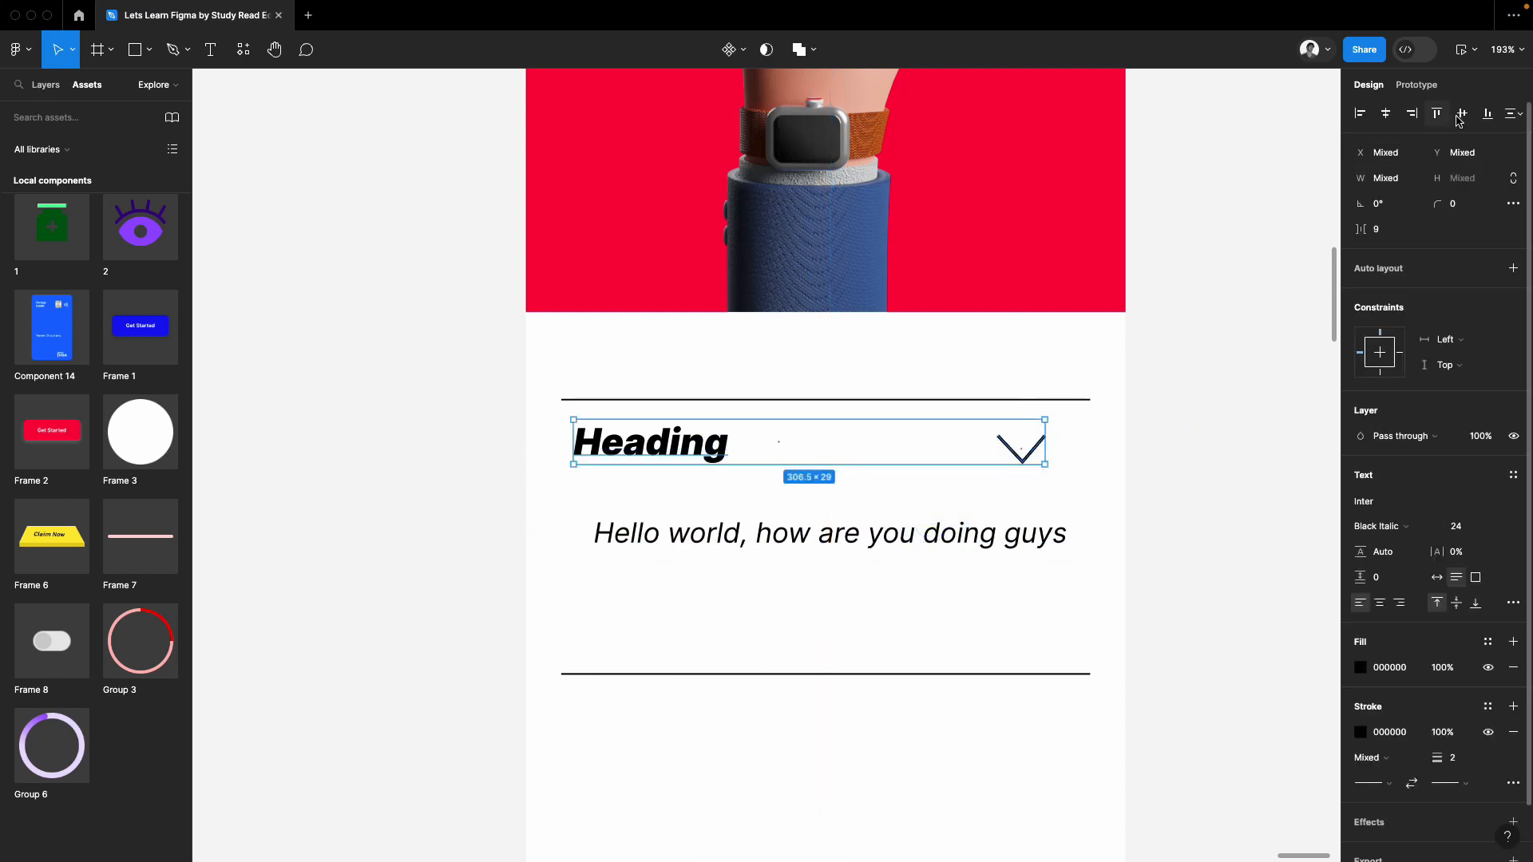
{"action": "key", "text": "super+g"}
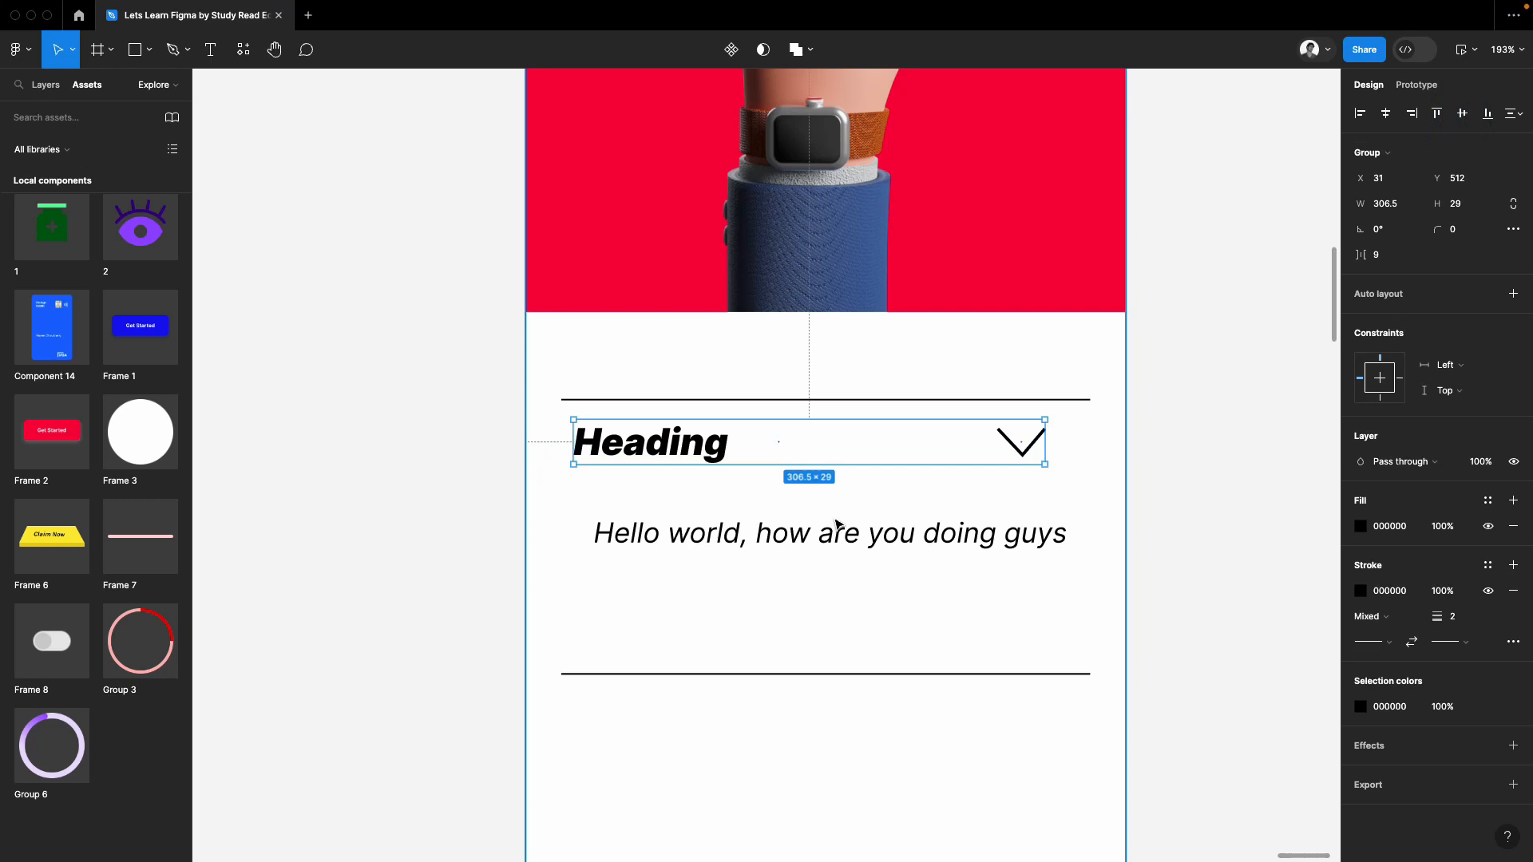
{"action": "left_click", "coordinate": [1004, 551]}
{"action": "left_click", "coordinate": [711, 453]}
{"action": "key", "text": "shift+a"}
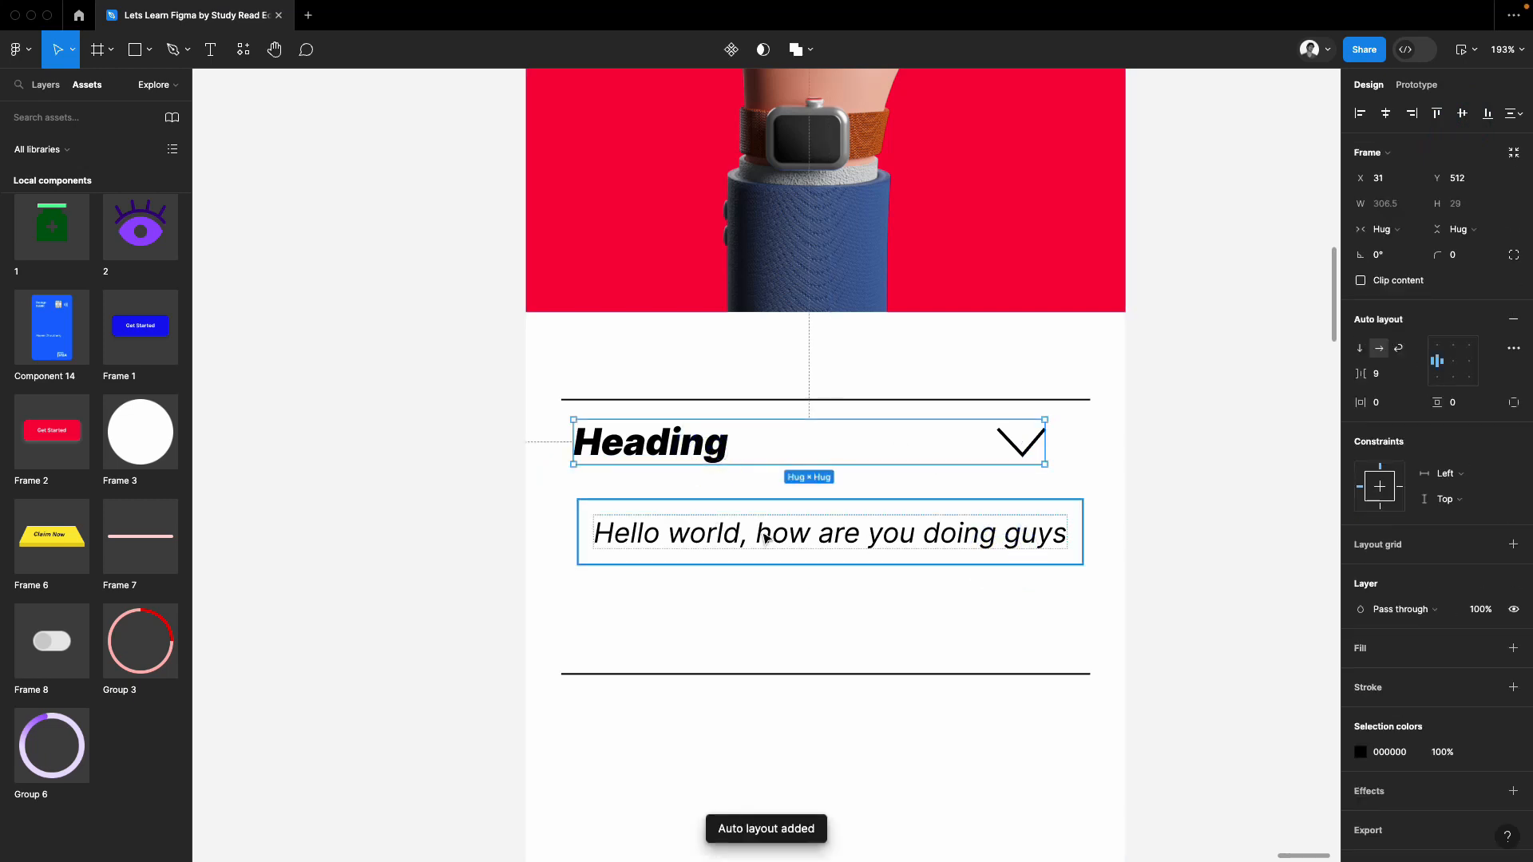
Combine the heading row and body text frame in a vertical auto layout with item spacing of 12
{"action": "left_click", "coordinate": [831, 551]}
{"action": "left_click", "coordinate": [674, 444], "text": "shift"}
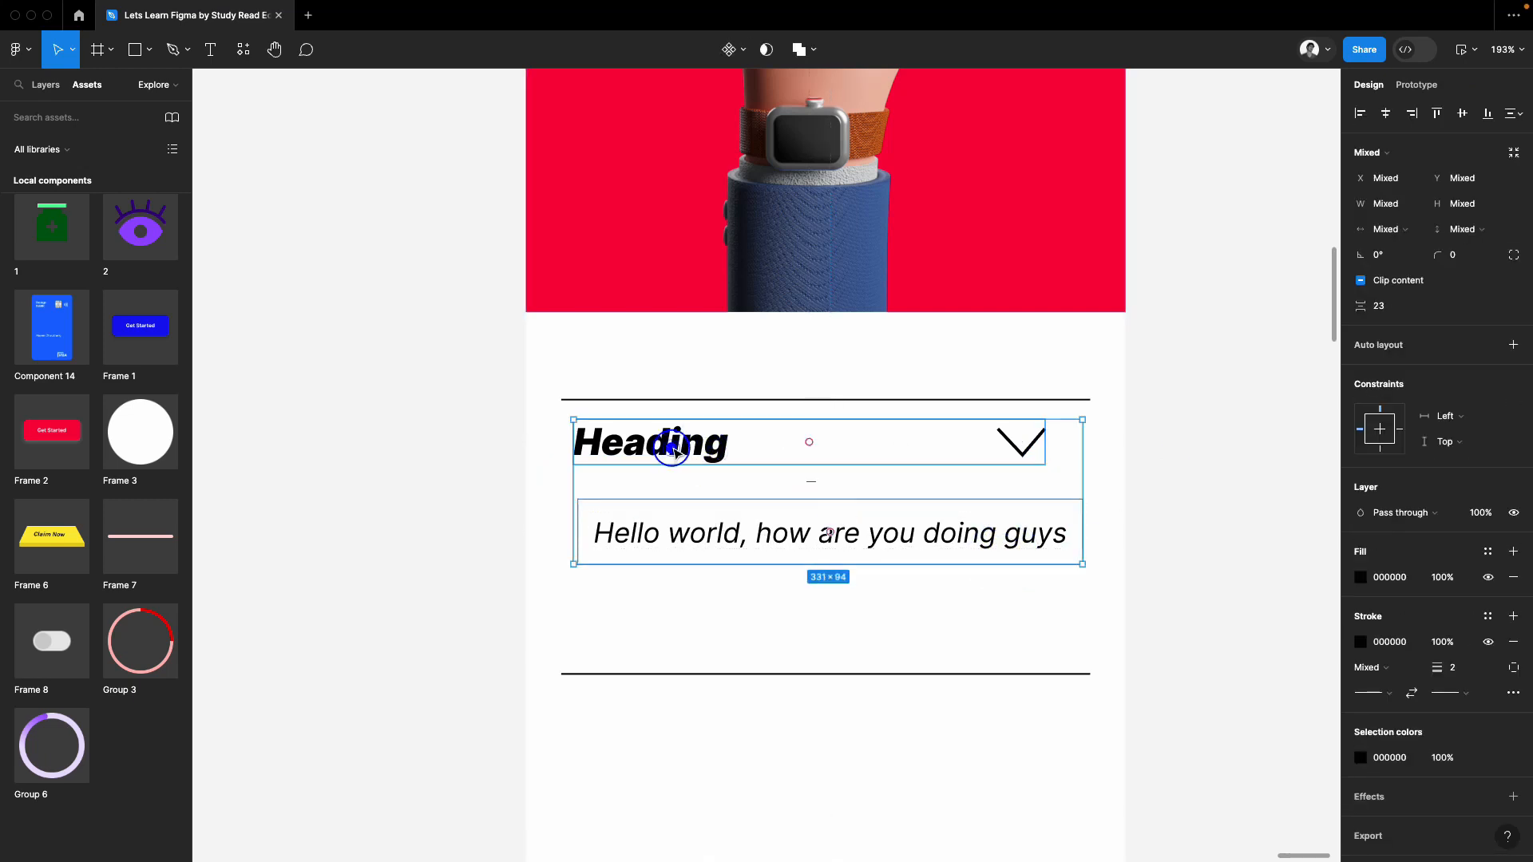
{"action": "key", "text": "shift+a"}
{"action": "left_click", "coordinate": [1388, 375]}
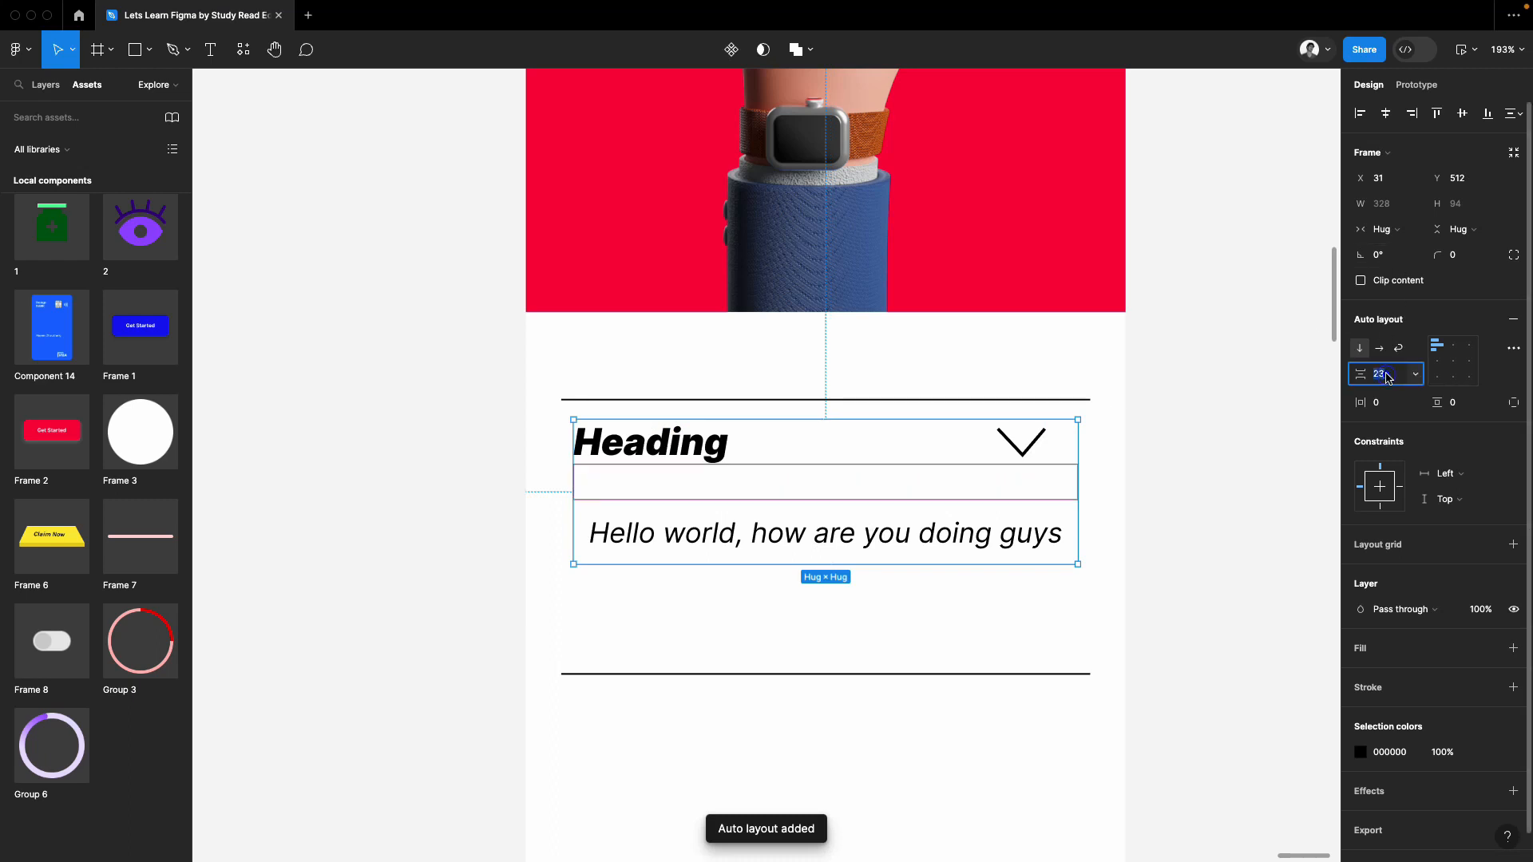
{"action": "type", "text": "13"}
{"action": "key", "text": "Return"}
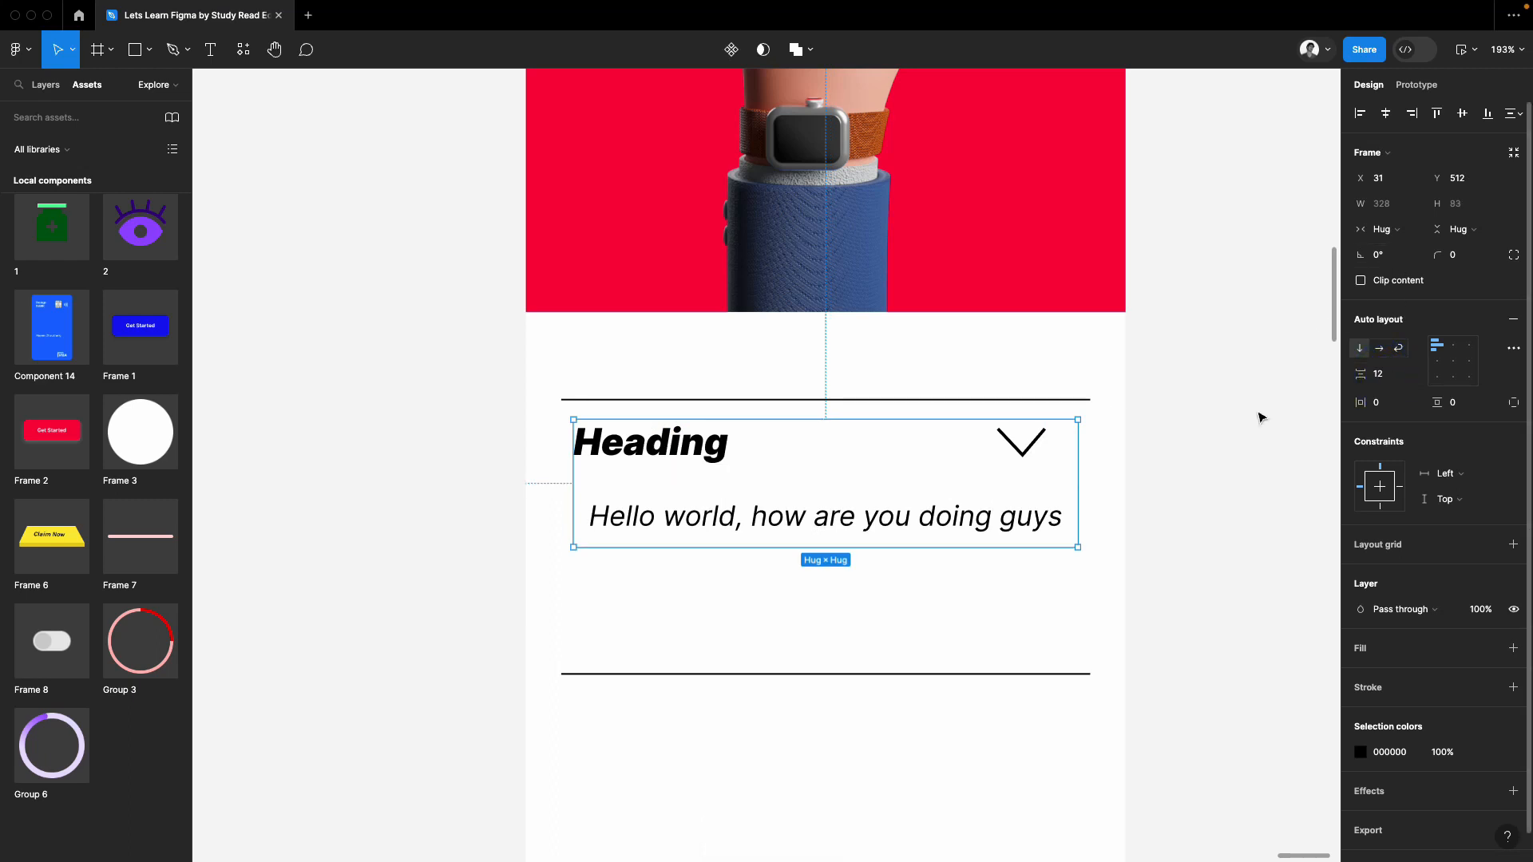
Wrap both divider lines and the heading-and-text content in a vertical auto layout frame with item spacing of 0
{"action": "left_click_drag", "start_coordinate": [892, 757], "coordinate": [896, 370]}
{"action": "key", "text": "shift+a"}
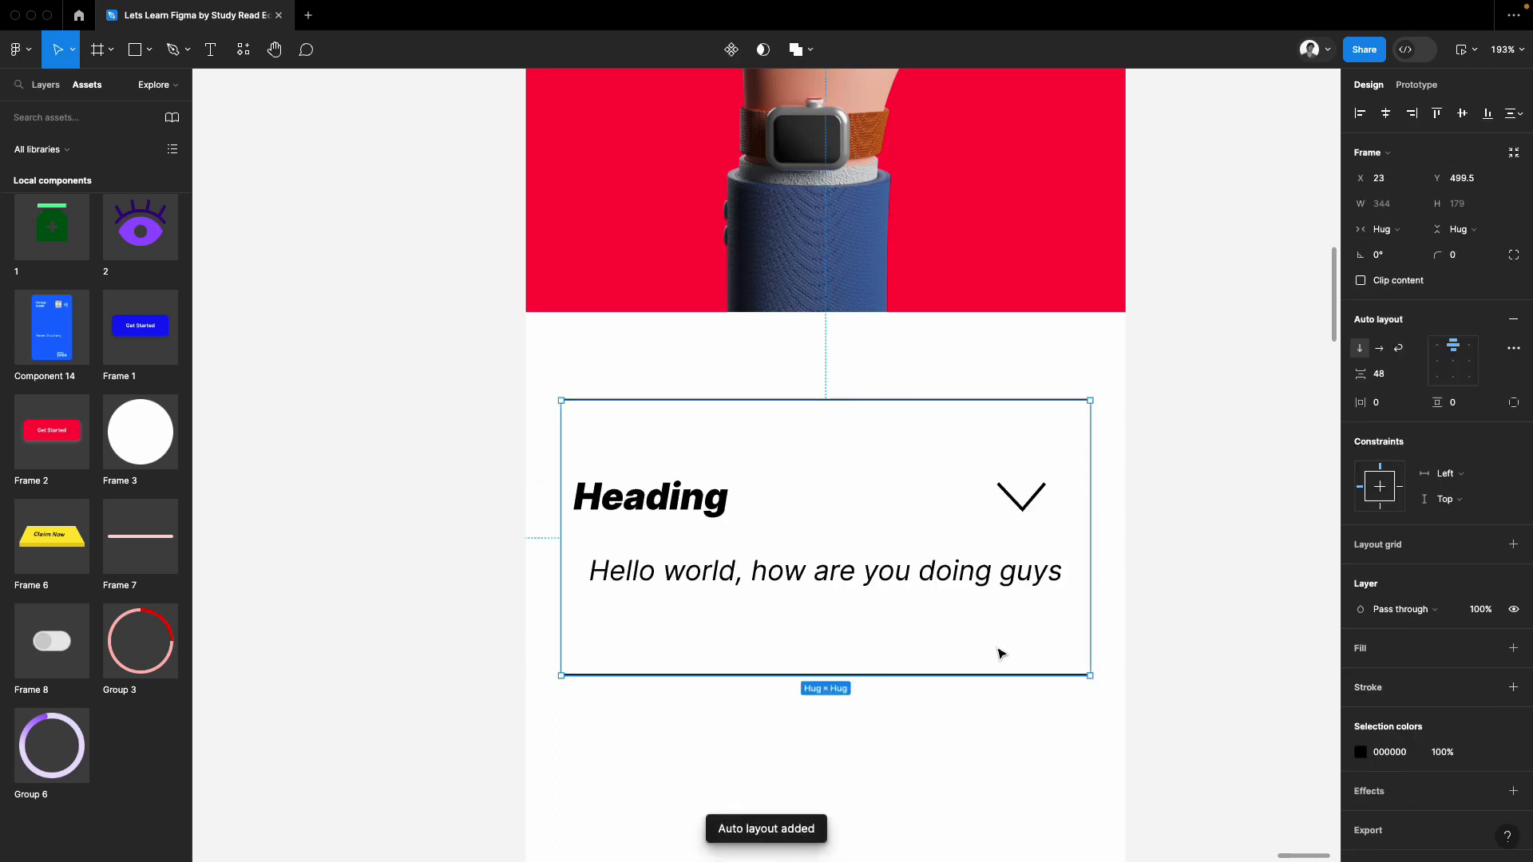
{"action": "left_click", "coordinate": [1395, 374]}
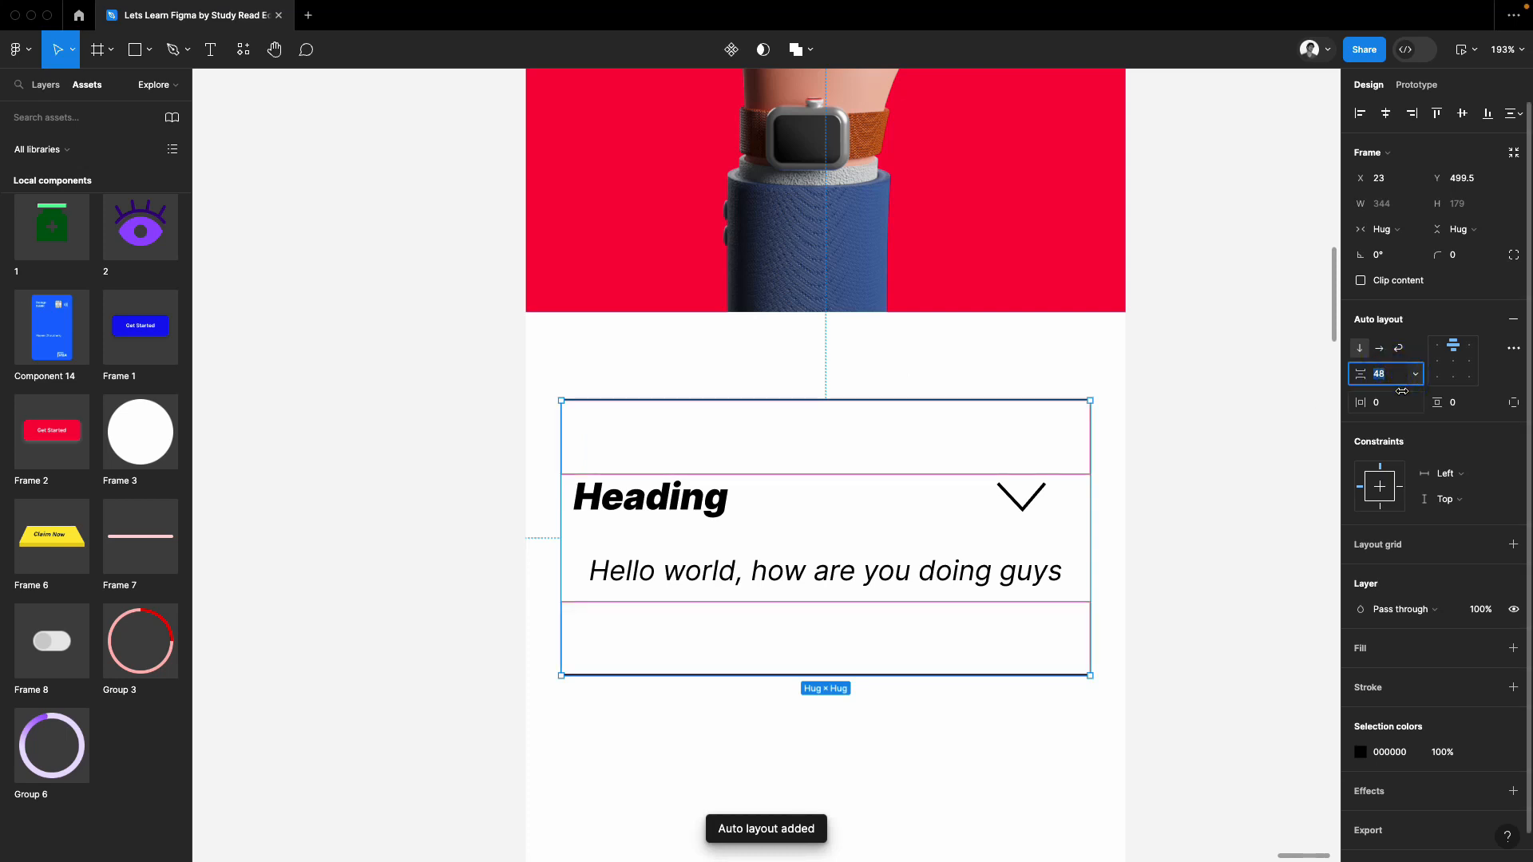
{"action": "type", "text": "0"}
{"action": "key", "text": "Return"}
{"action": "left_click", "coordinate": [1156, 522]}
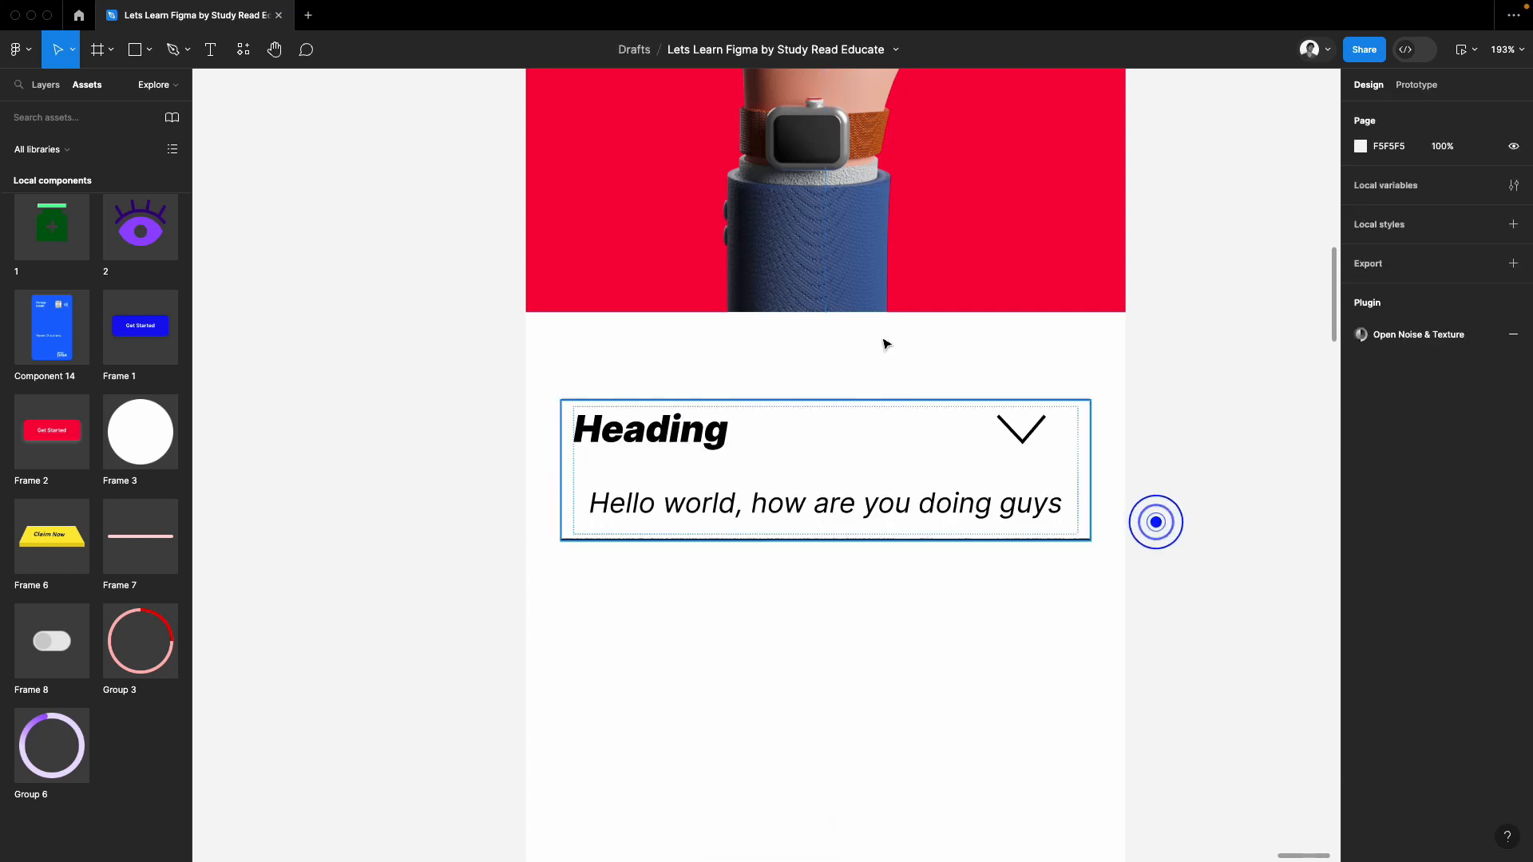
Set the item spacing of the outer dropdown frame to 12
{"action": "left_click", "coordinate": [1033, 449]}
{"action": "left_click", "coordinate": [1390, 375]}
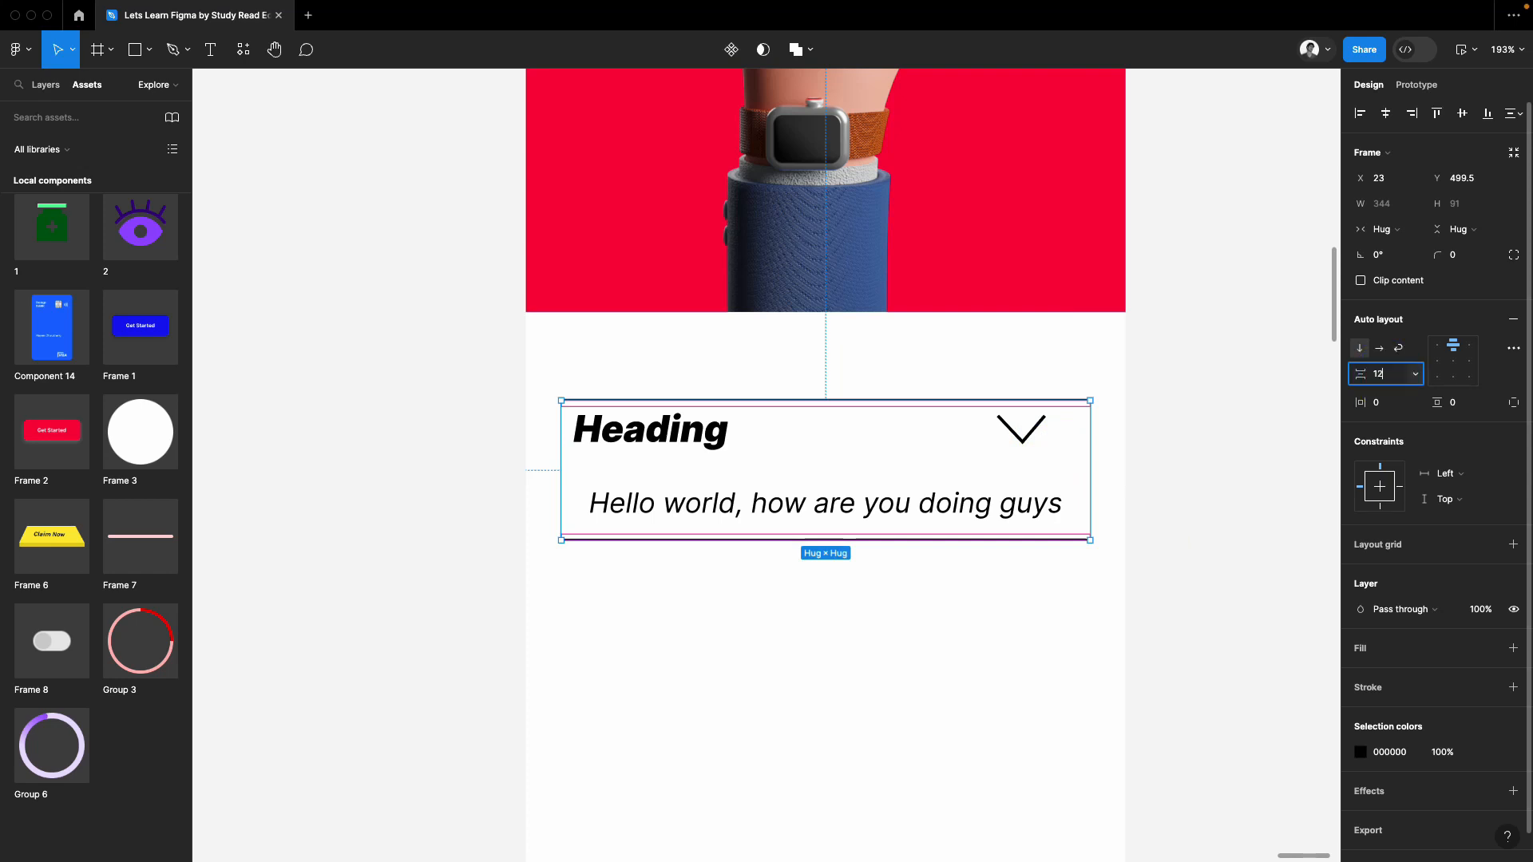
{"action": "type", "text": "12"}
{"action": "key", "text": "Return"}
{"action": "left_click", "coordinate": [1173, 433]}
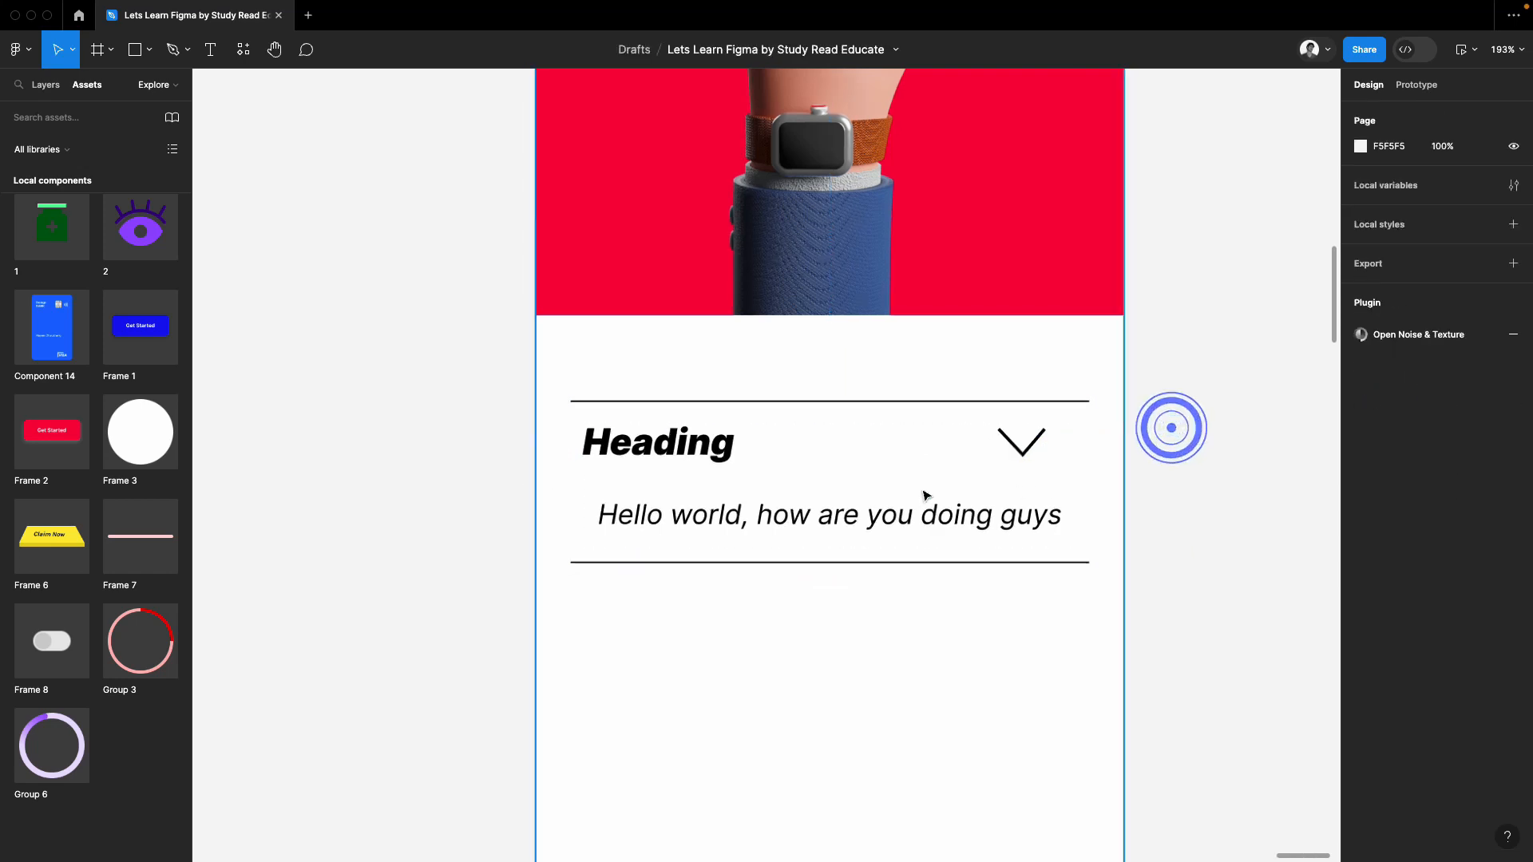
Duplicate the dropdown frame directly below the original, at about X 23, Y 632
{"action": "scroll", "coordinate": [1012, 481], "scroll_direction": "down", "scroll_amount": 2}
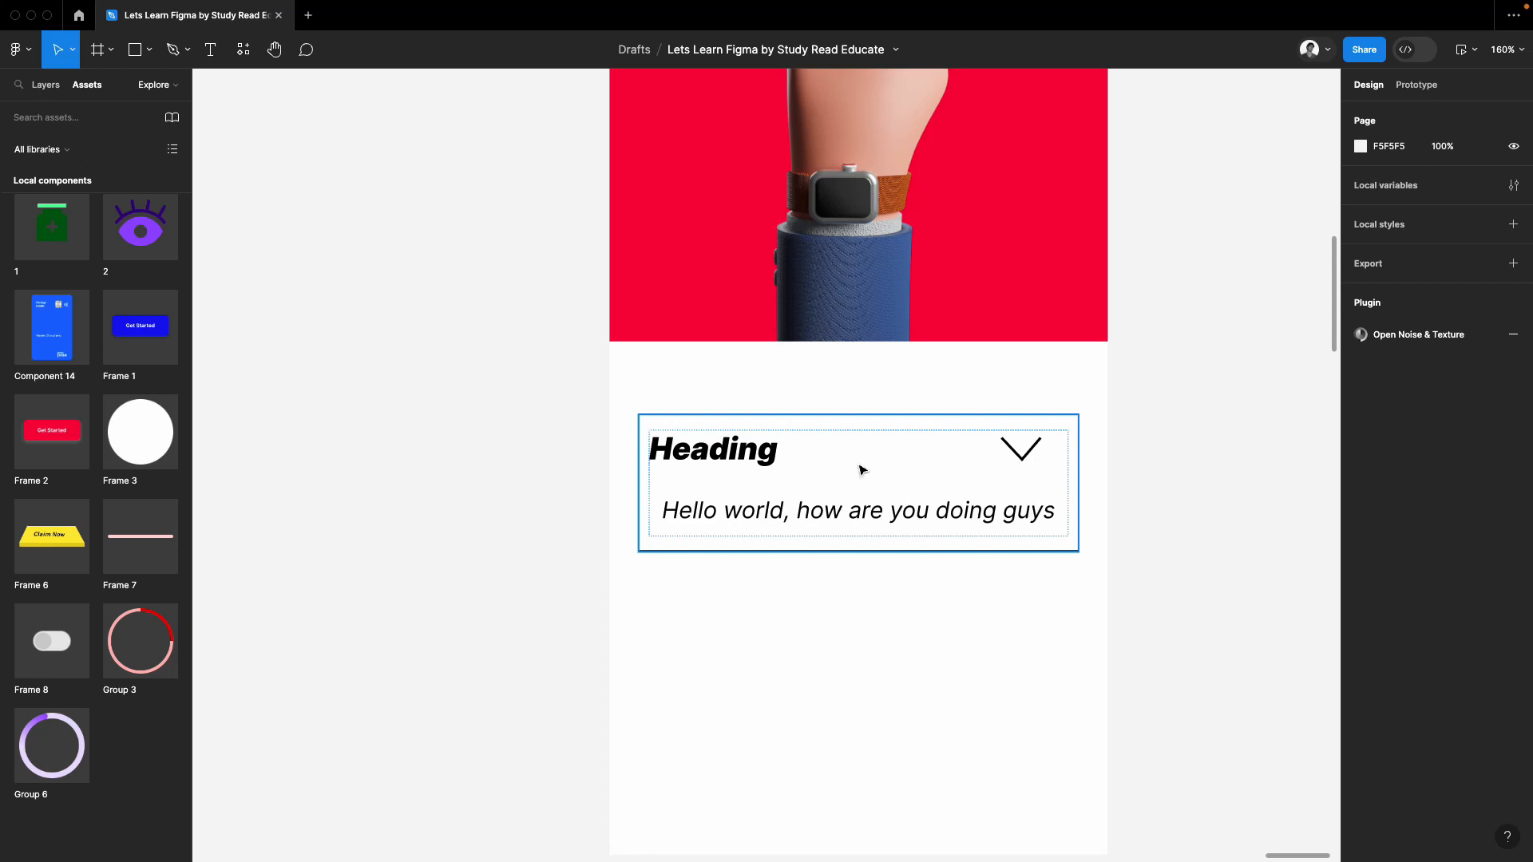
{"action": "left_click_drag", "start_coordinate": [862, 470], "coordinate": [866, 637]}
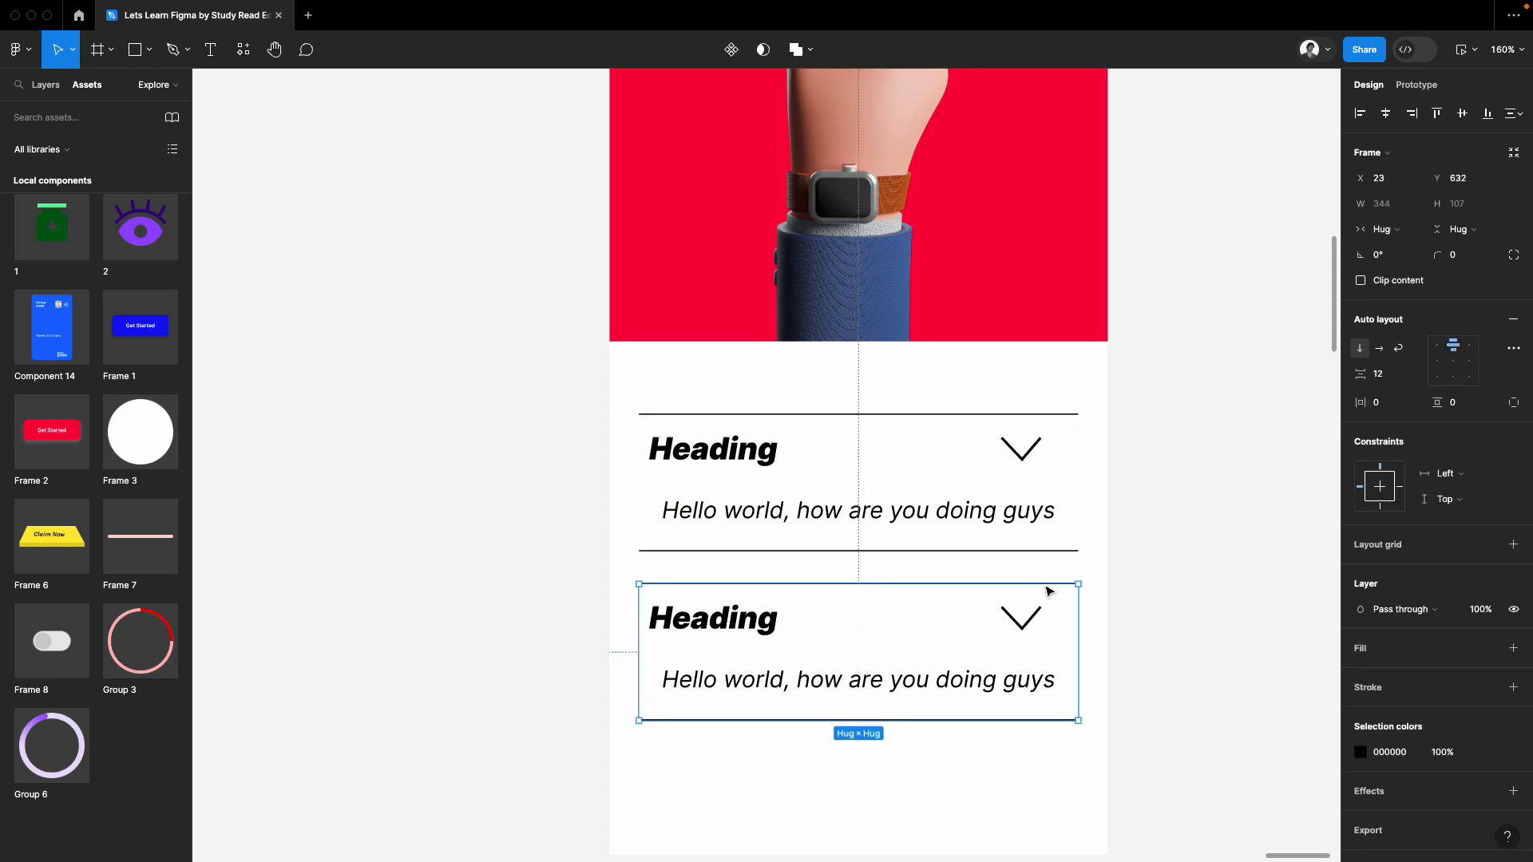
{"action": "left_click", "coordinate": [1133, 557]}
Rotate the chevron in the lower dropdown copy to 180° so it points up
{"action": "scroll", "coordinate": [1132, 557], "scroll_direction": "up", "scroll_amount": 2}
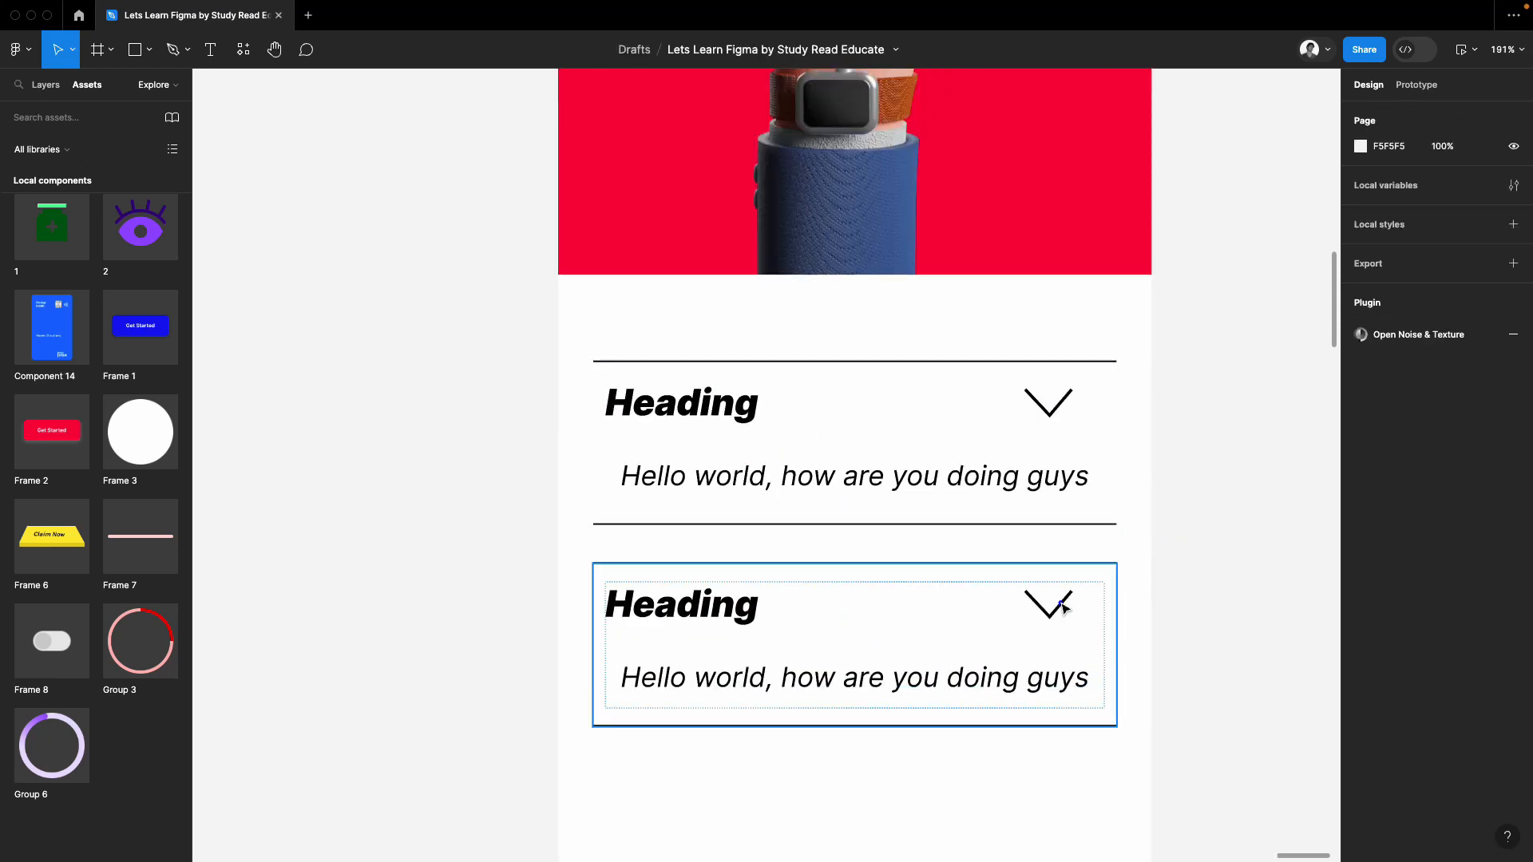
{"action": "left_click", "coordinate": [1064, 609]}
{"action": "double_click", "coordinate": [1061, 604]}
{"action": "double_click", "coordinate": [1058, 603]}
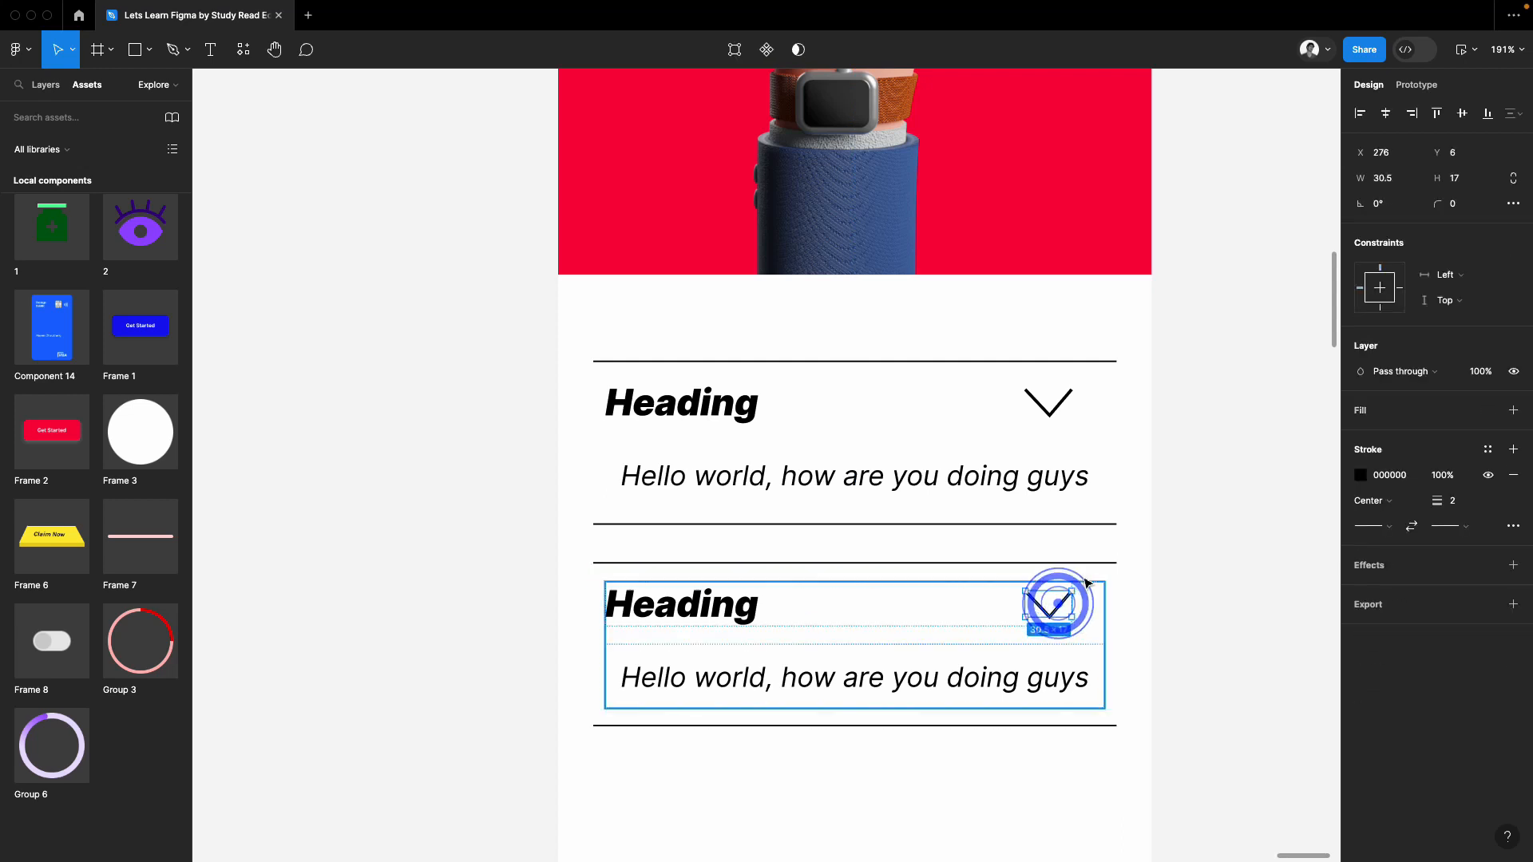
{"action": "left_click_drag", "start_coordinate": [1079, 588], "coordinate": [1027, 622]}
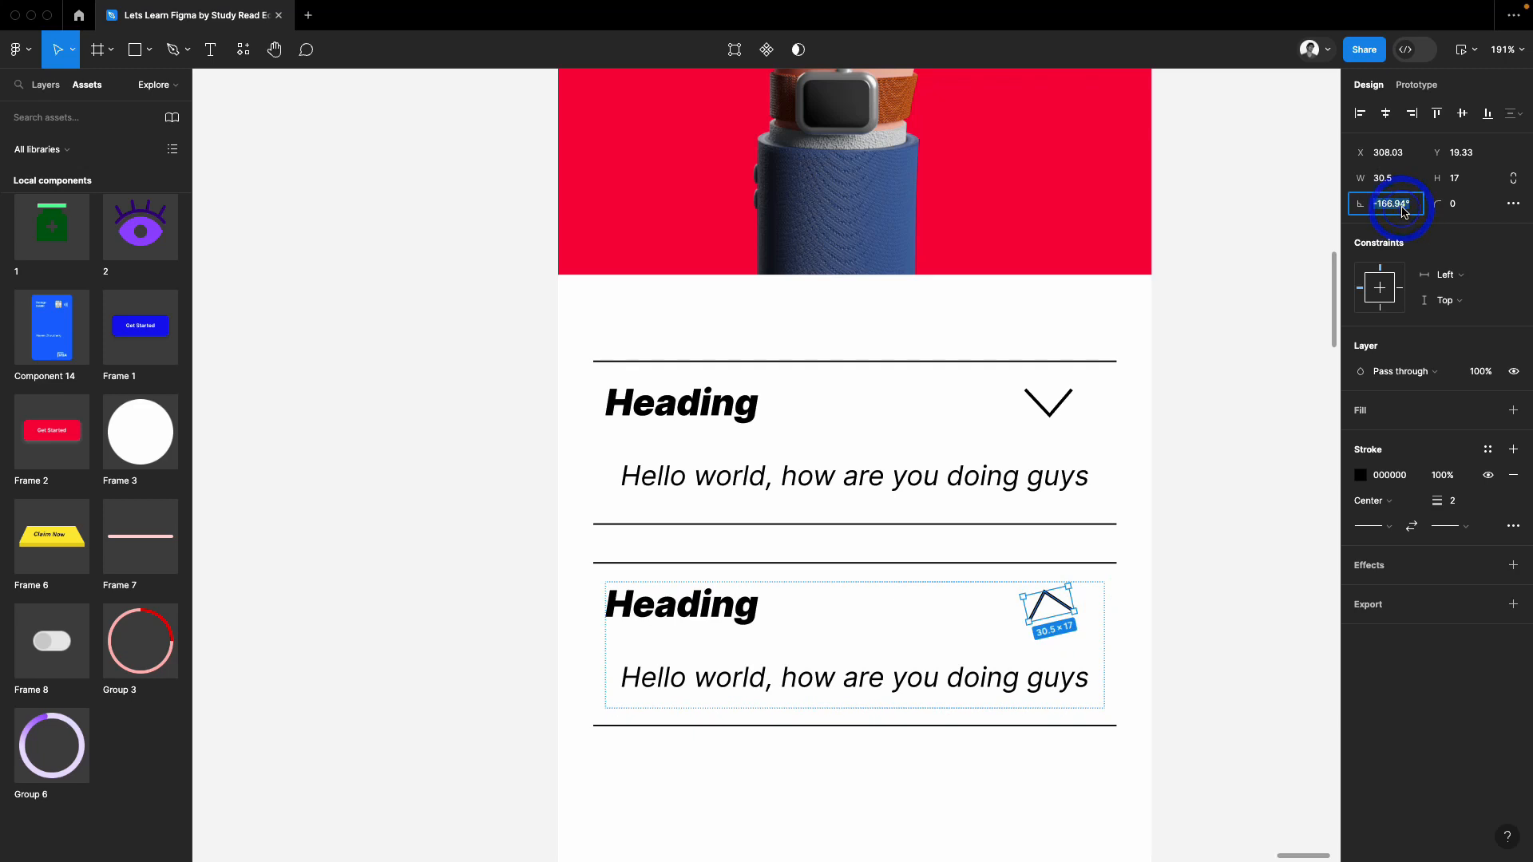
{"action": "type", "text": "0"}
{"action": "key", "text": "Return"}
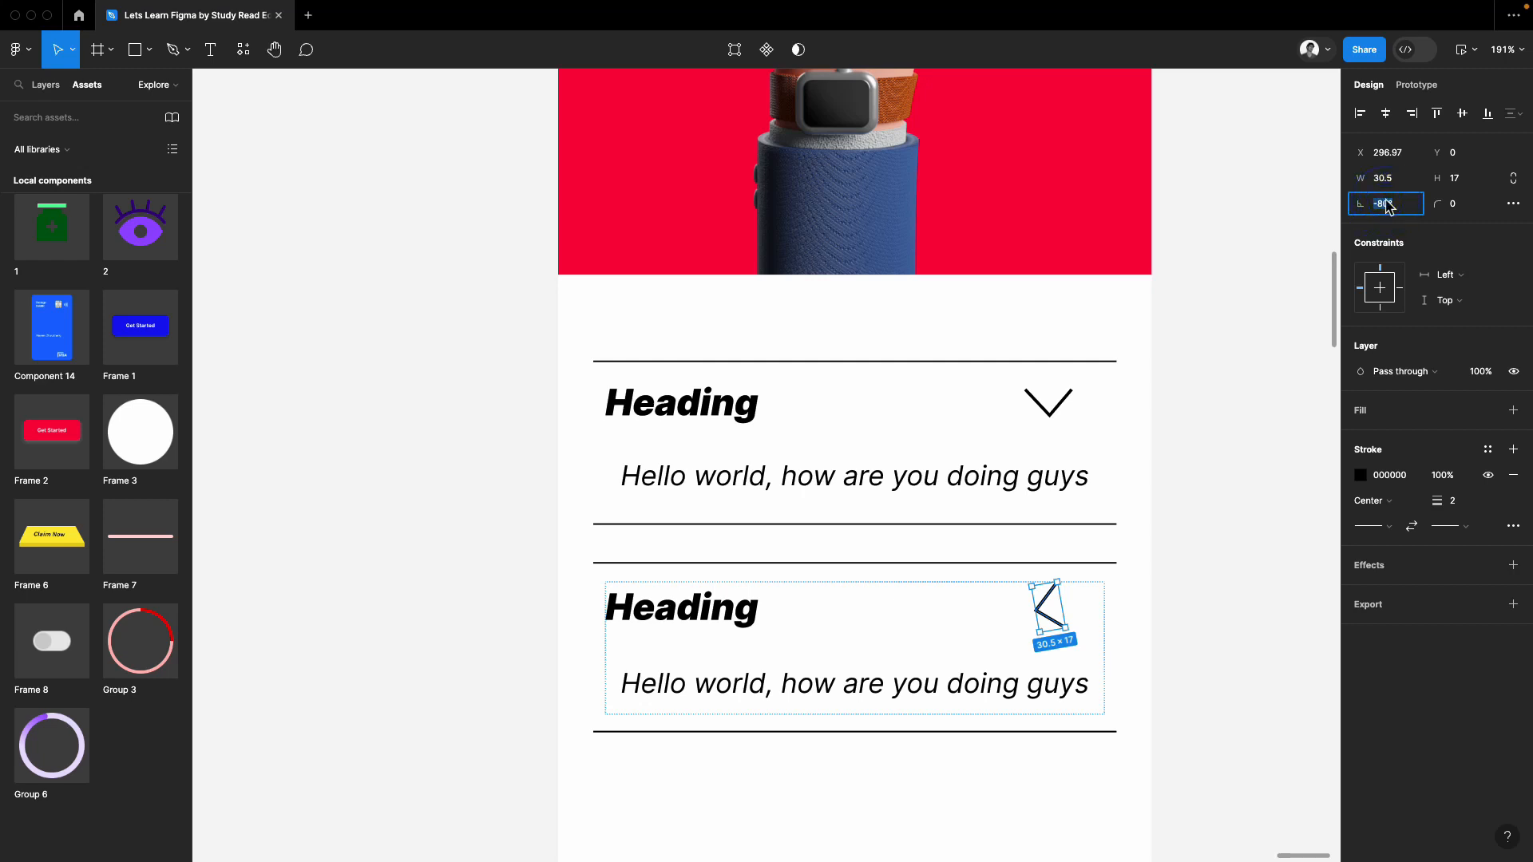
{"action": "left_click_drag", "start_coordinate": [1055, 576], "coordinate": [1087, 632]}
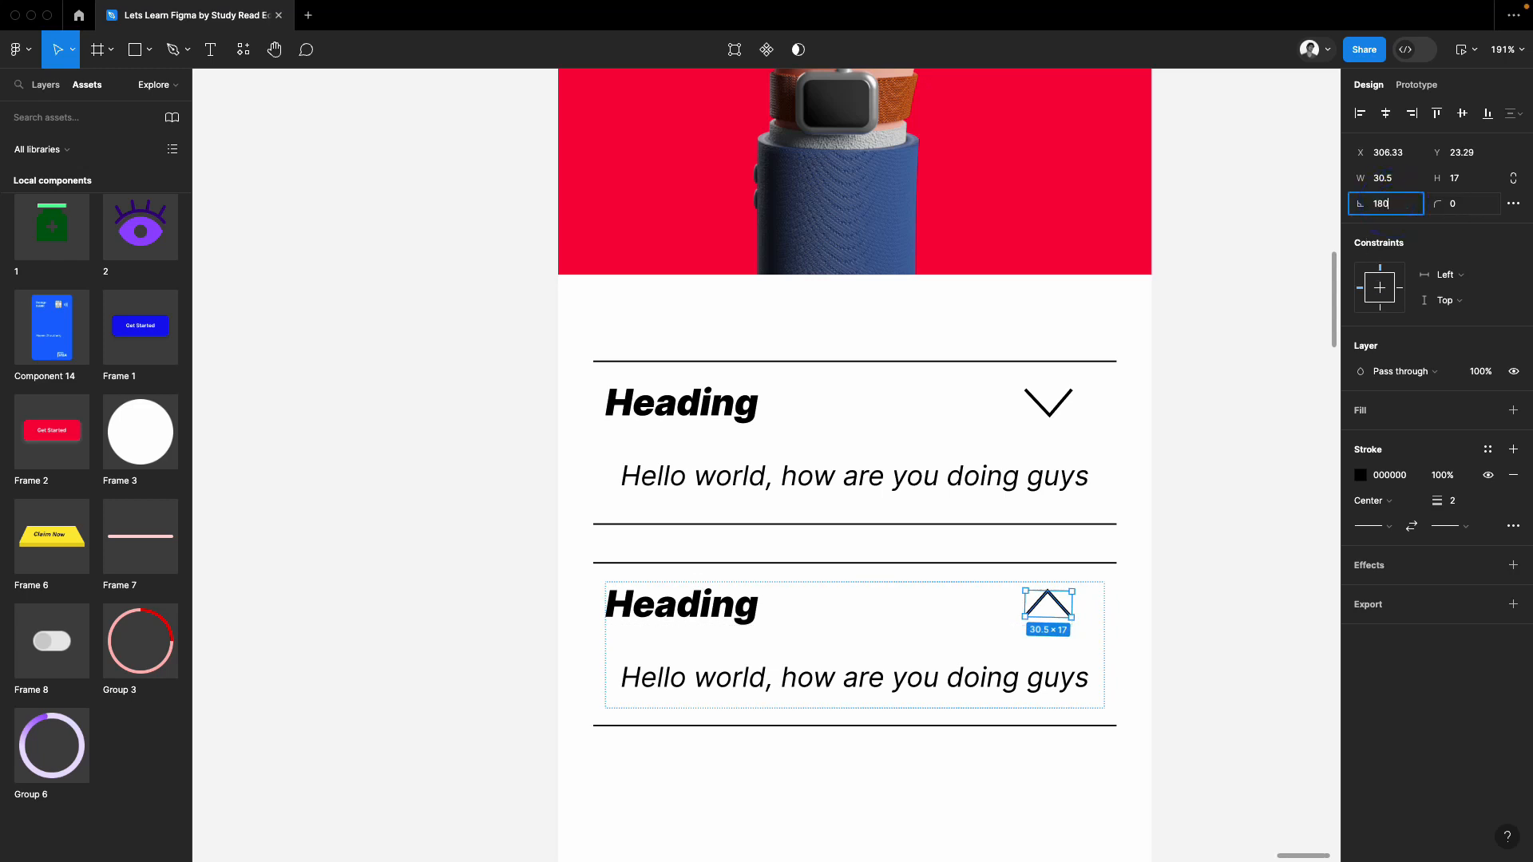
{"action": "type", "text": "180"}
{"action": "key", "text": "Return"}
{"action": "left_click", "coordinate": [1210, 437]}
{"action": "scroll", "coordinate": [1099, 515], "scroll_direction": "down", "scroll_amount": 1}
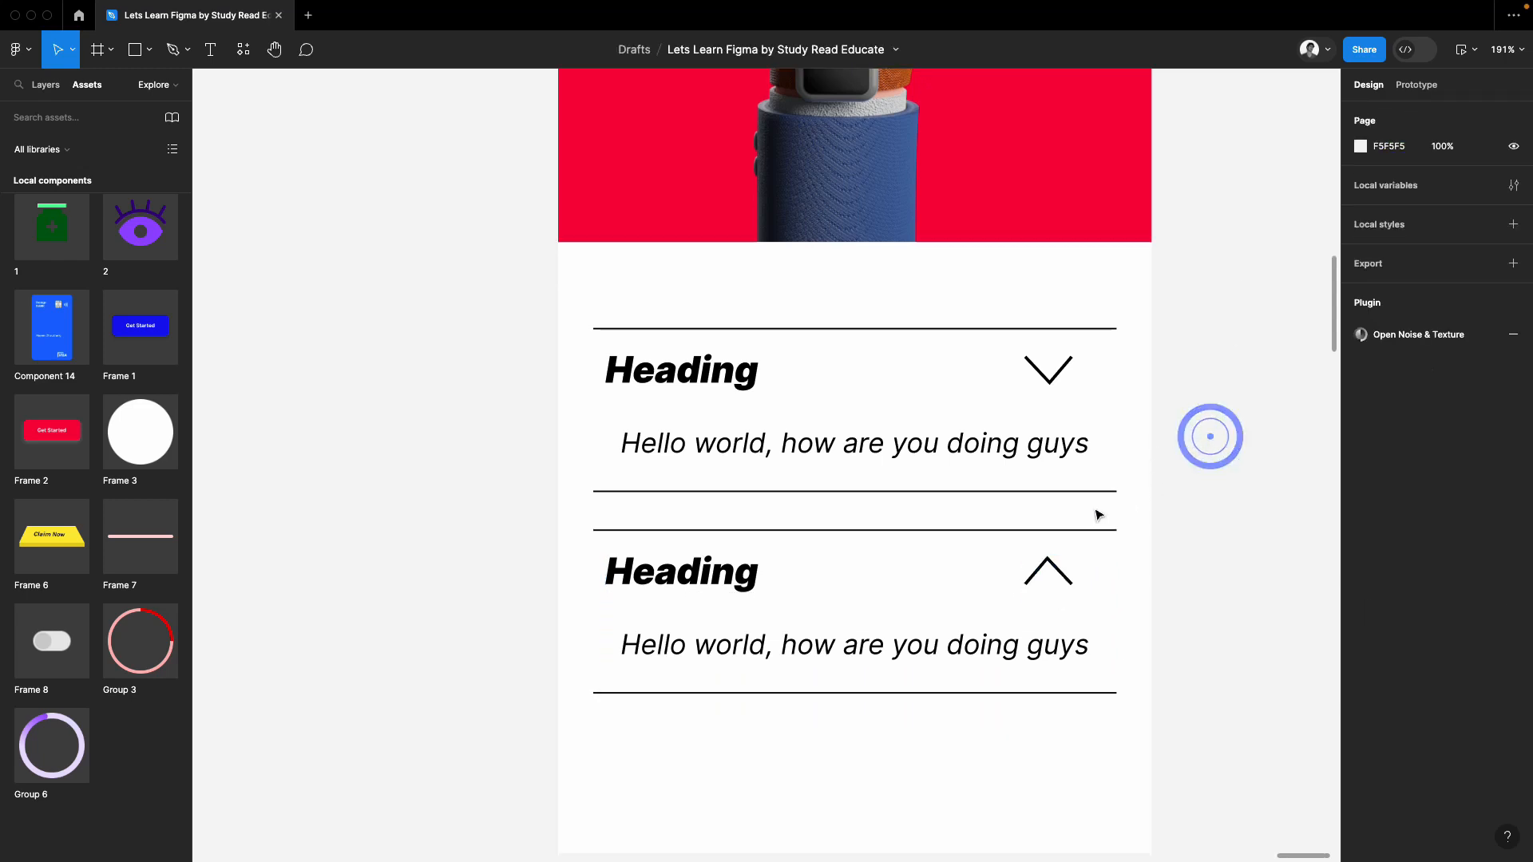
{"action": "left_click", "coordinate": [1042, 447]}
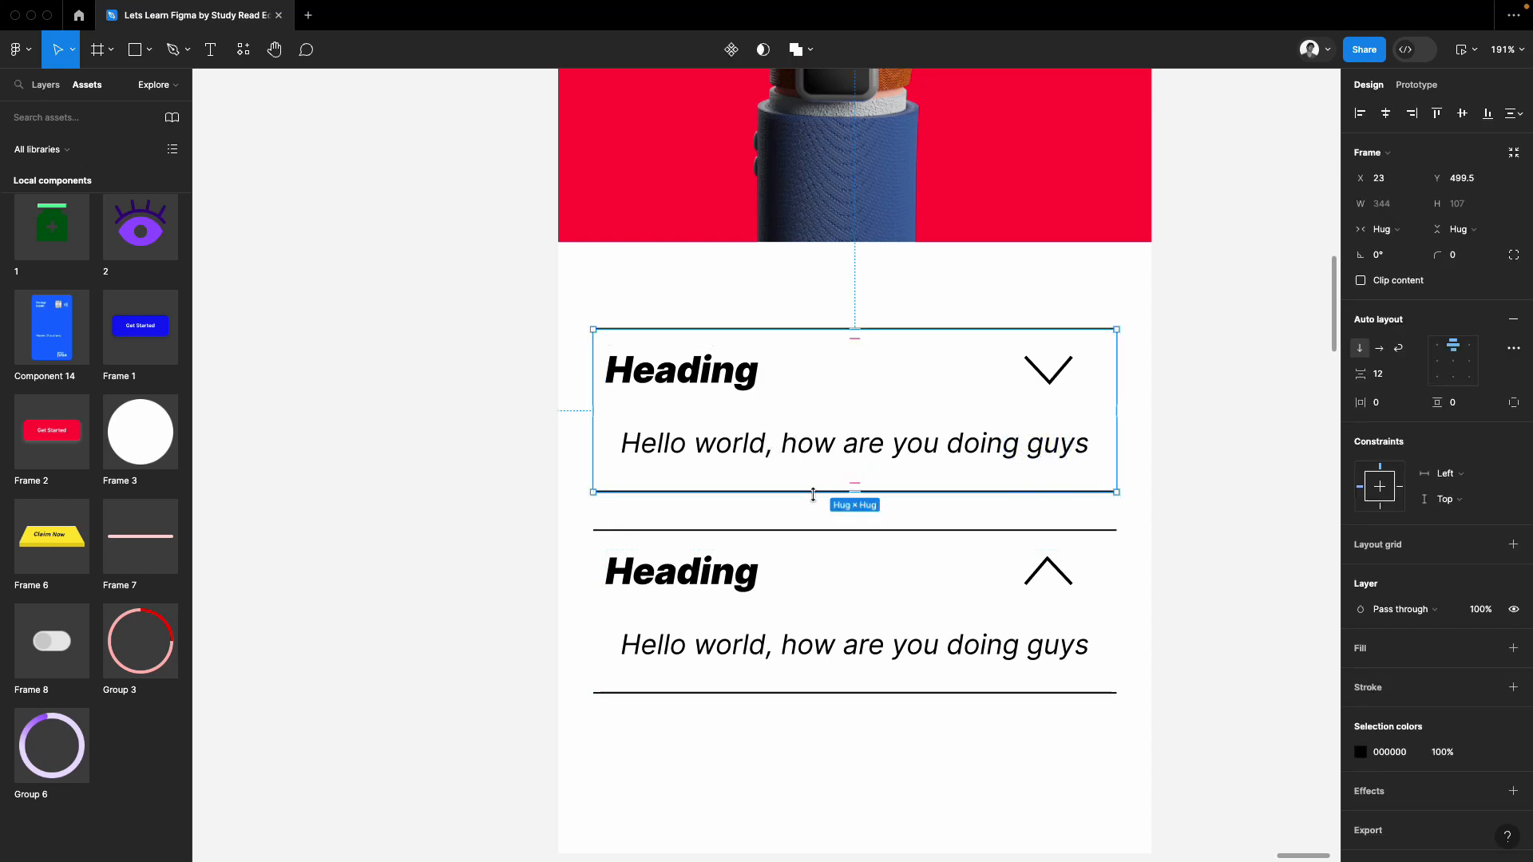
{"action": "left_click_drag", "start_coordinate": [813, 495], "coordinate": [832, 416]}
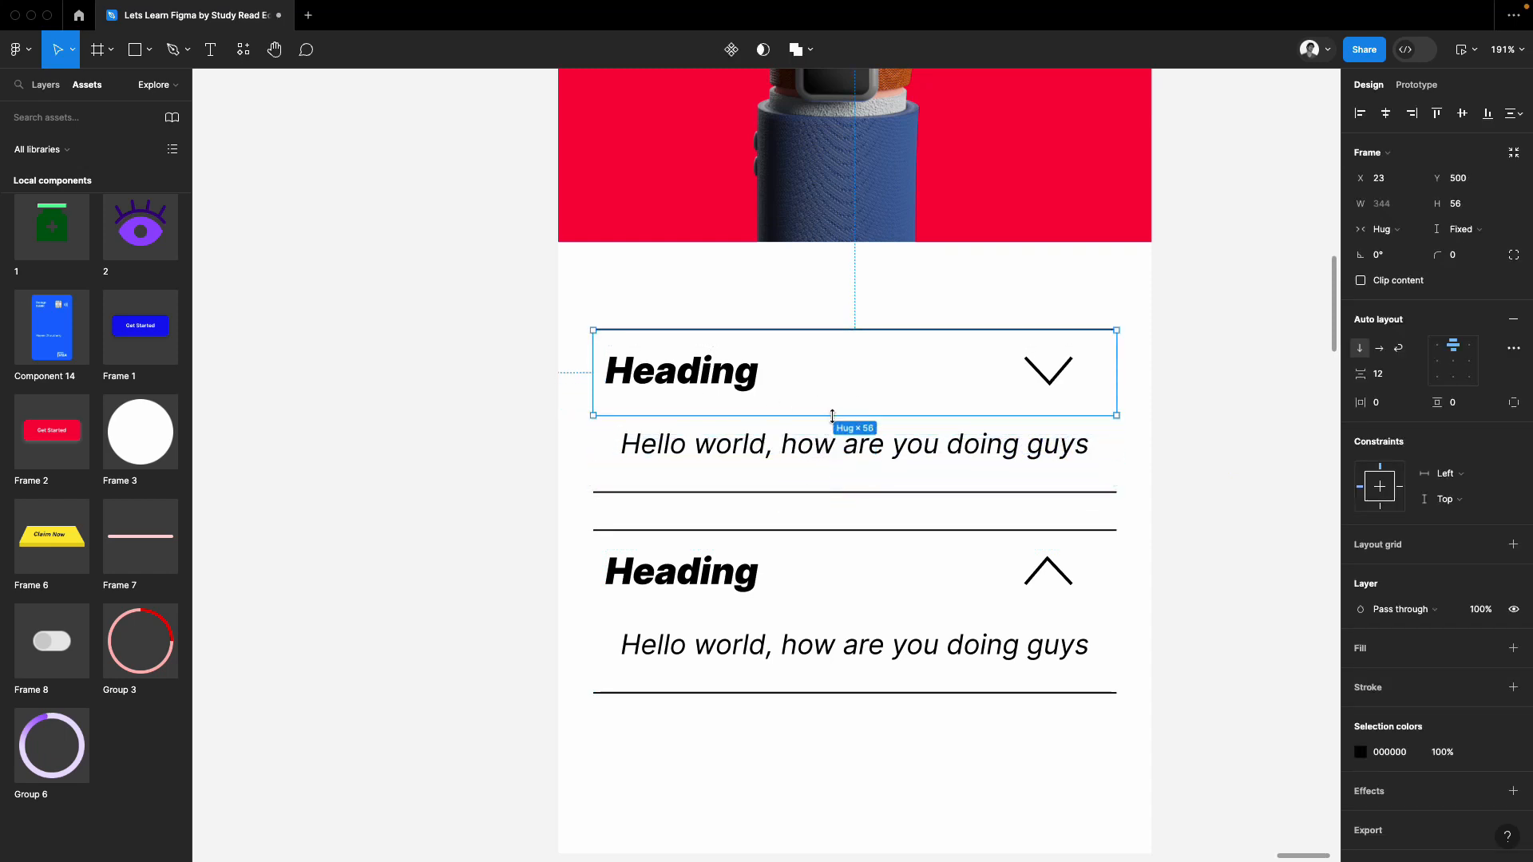
{"action": "left_click", "coordinate": [1363, 281]}
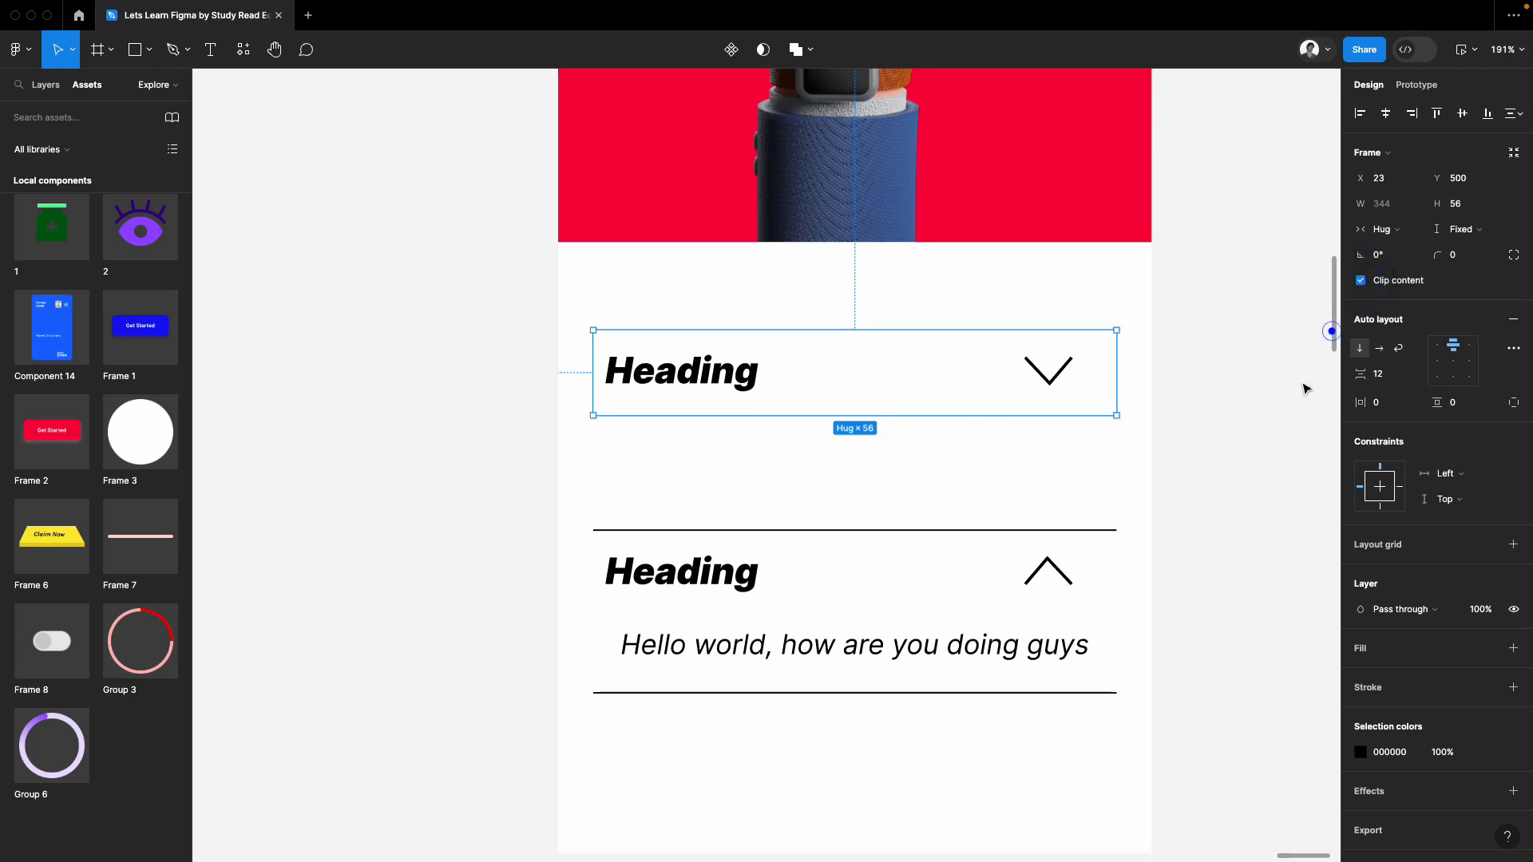
{"action": "left_click", "coordinate": [1171, 365]}
{"action": "key", "text": "ctrl+z"}
{"action": "key", "text": "ctrl+z"}
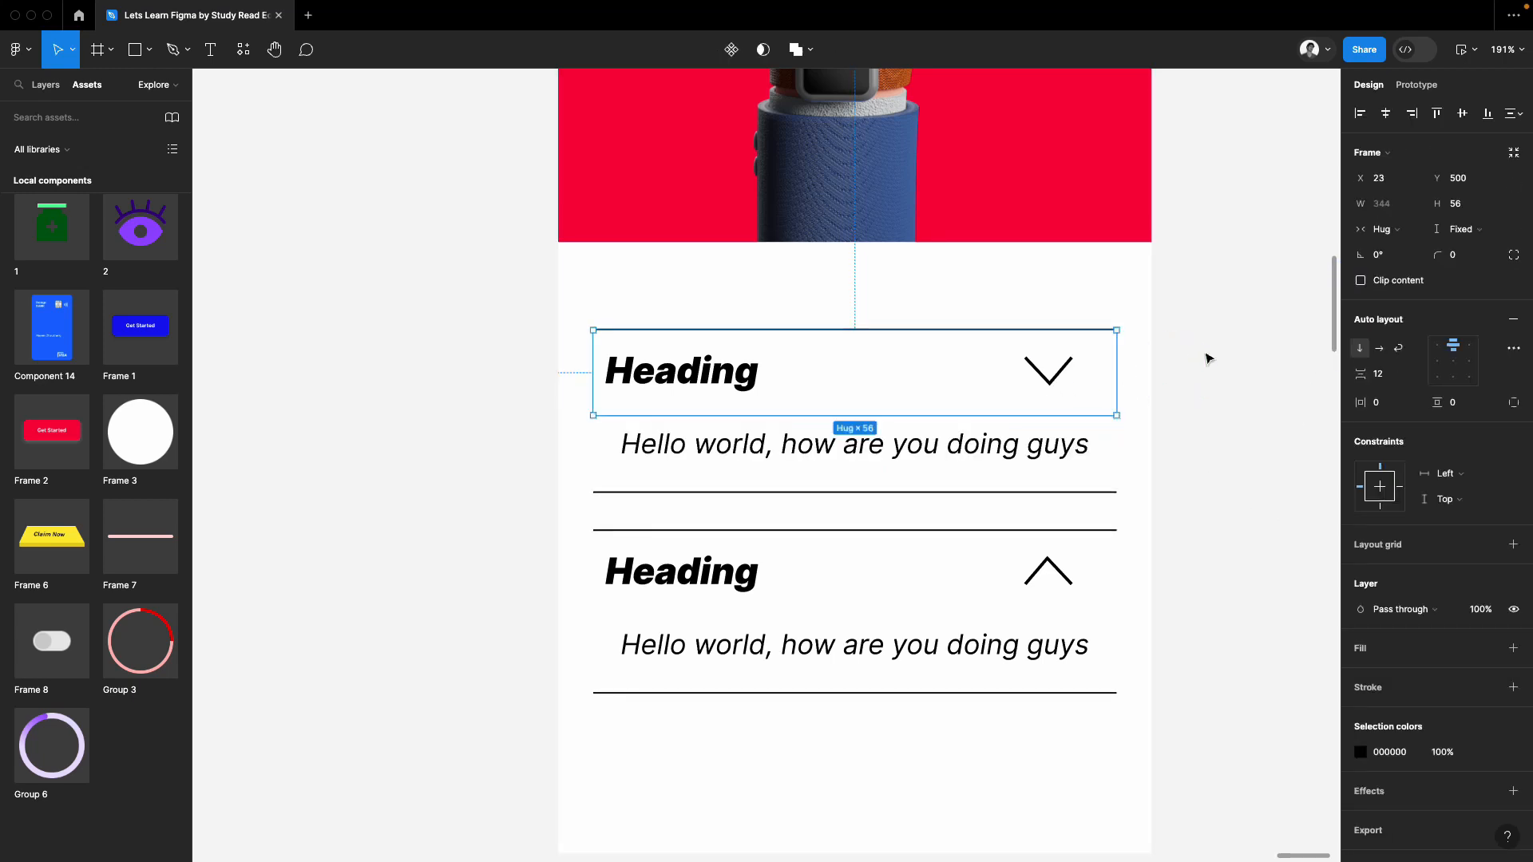
{"action": "left_click", "coordinate": [1204, 353]}
{"action": "left_click", "coordinate": [721, 396]}
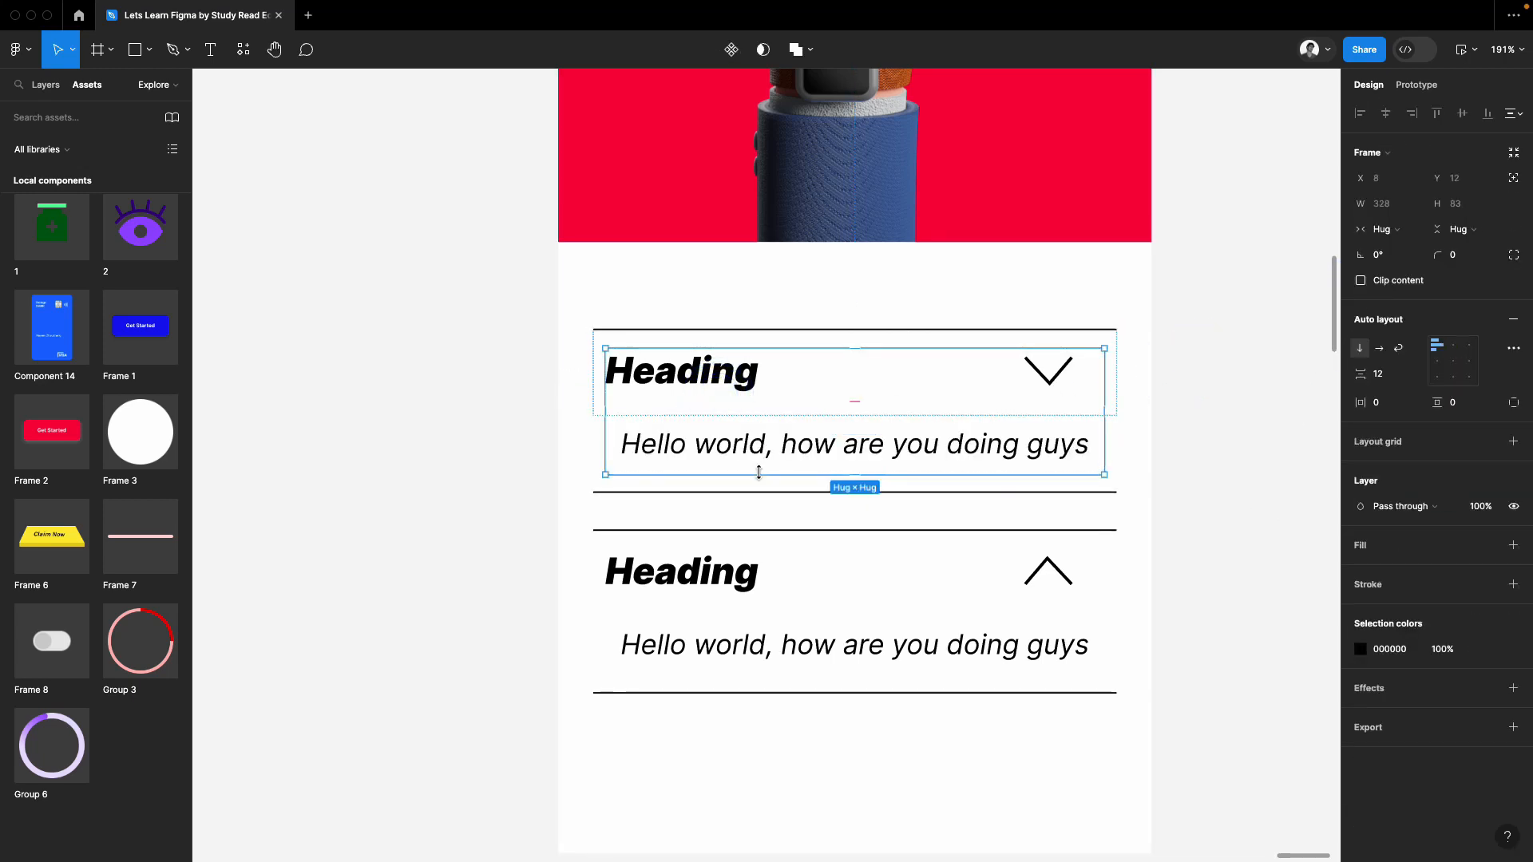
{"action": "mouse_move", "coordinate": [760, 472]}
{"action": "left_mouse_down"}
{"action": "mouse_move", "coordinate": [748, 439]}
{"action": "mouse_move", "coordinate": [748, 476]}
{"action": "mouse_move", "coordinate": [745, 416]}
{"action": "mouse_move", "coordinate": [746, 472]}
{"action": "left_mouse_up"}
{"action": "left_click", "coordinate": [757, 417]}
{"action": "left_click", "coordinate": [753, 419]}
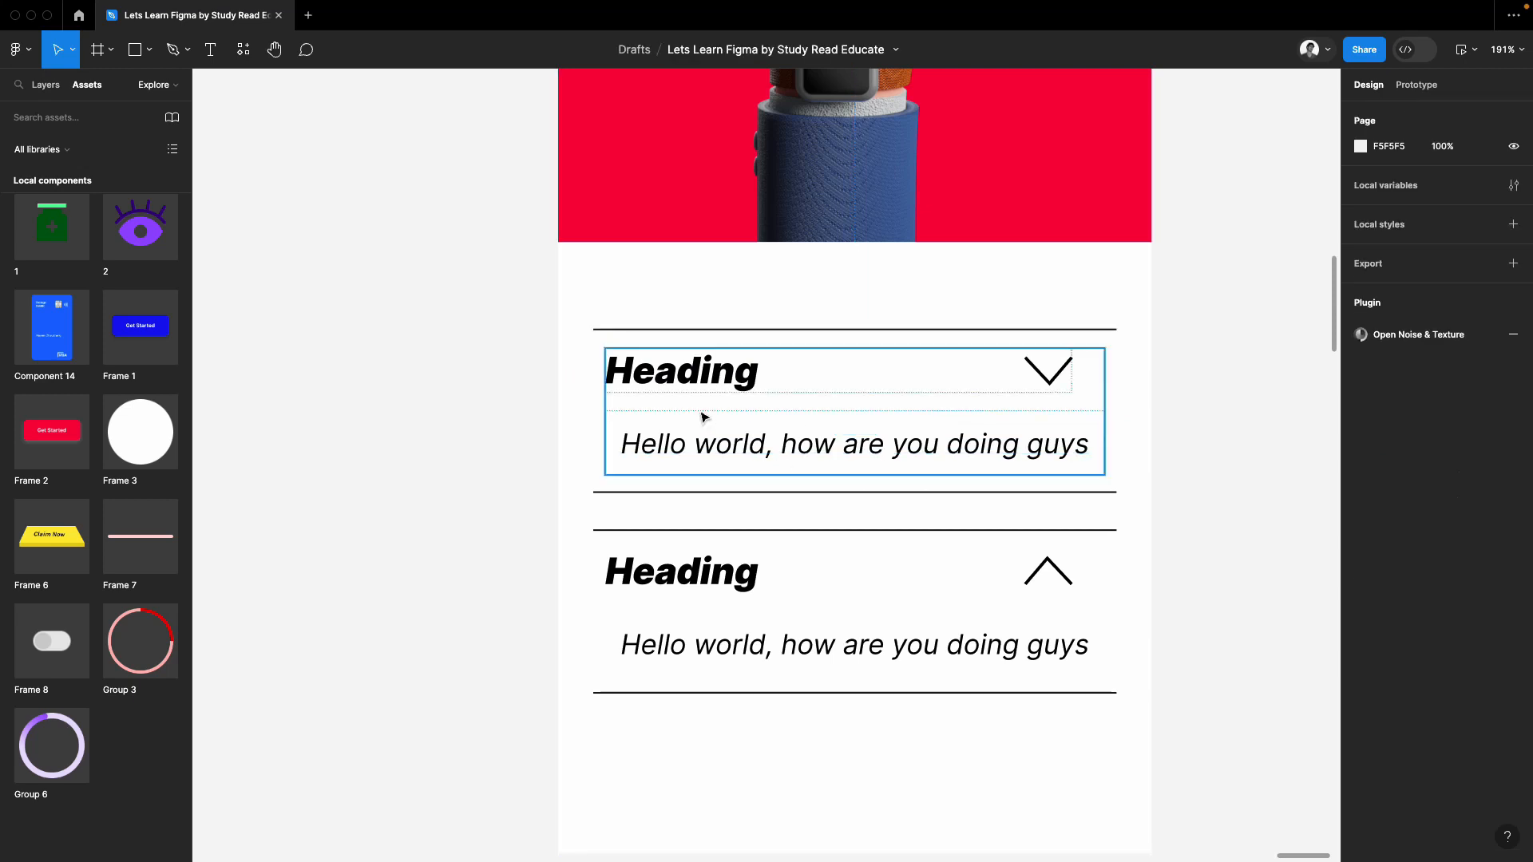
{"action": "left_click", "coordinate": [703, 417]}
{"action": "left_click", "coordinate": [698, 407]}
Shrink the upper dropdown's inner heading-and-text frame to a fixed height of about 33
{"action": "left_click", "coordinate": [683, 381]}
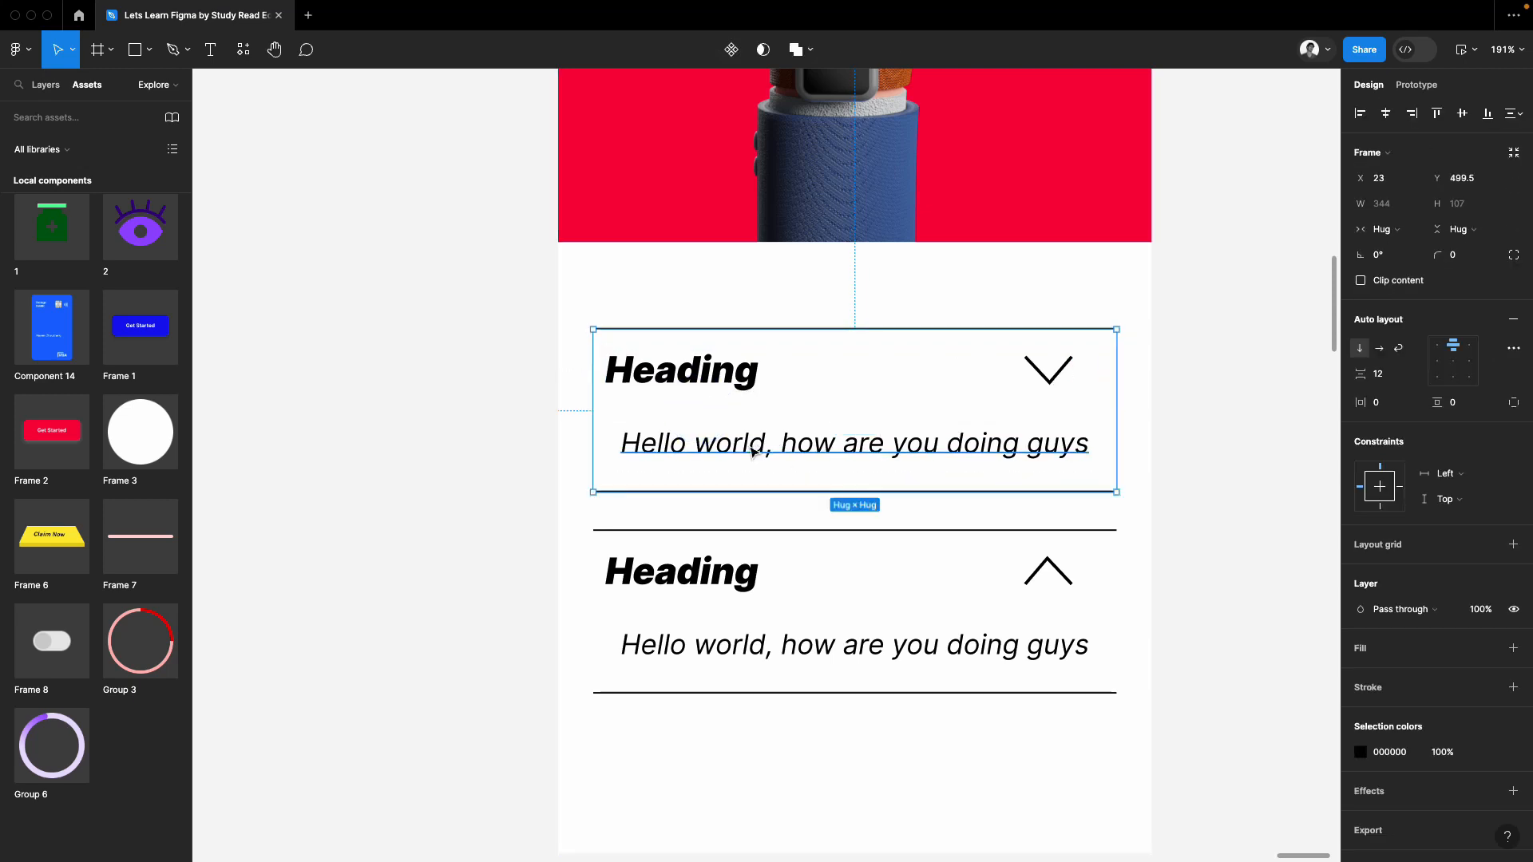
{"action": "left_click", "coordinate": [681, 379]}
{"action": "left_click", "coordinate": [749, 452]}
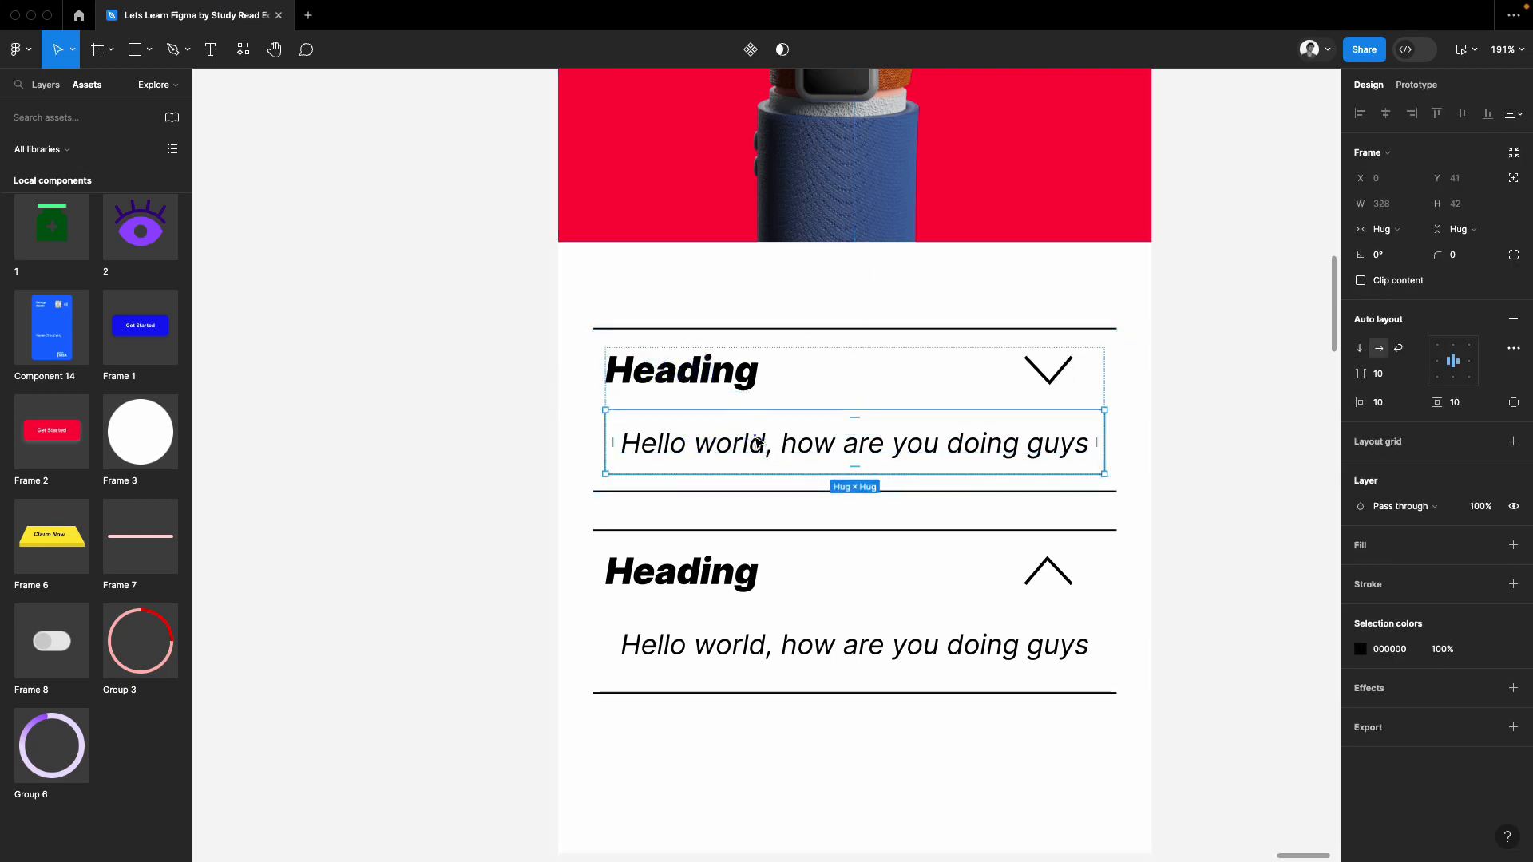
{"action": "left_click", "coordinate": [753, 439]}
{"action": "left_click", "coordinate": [692, 439]}
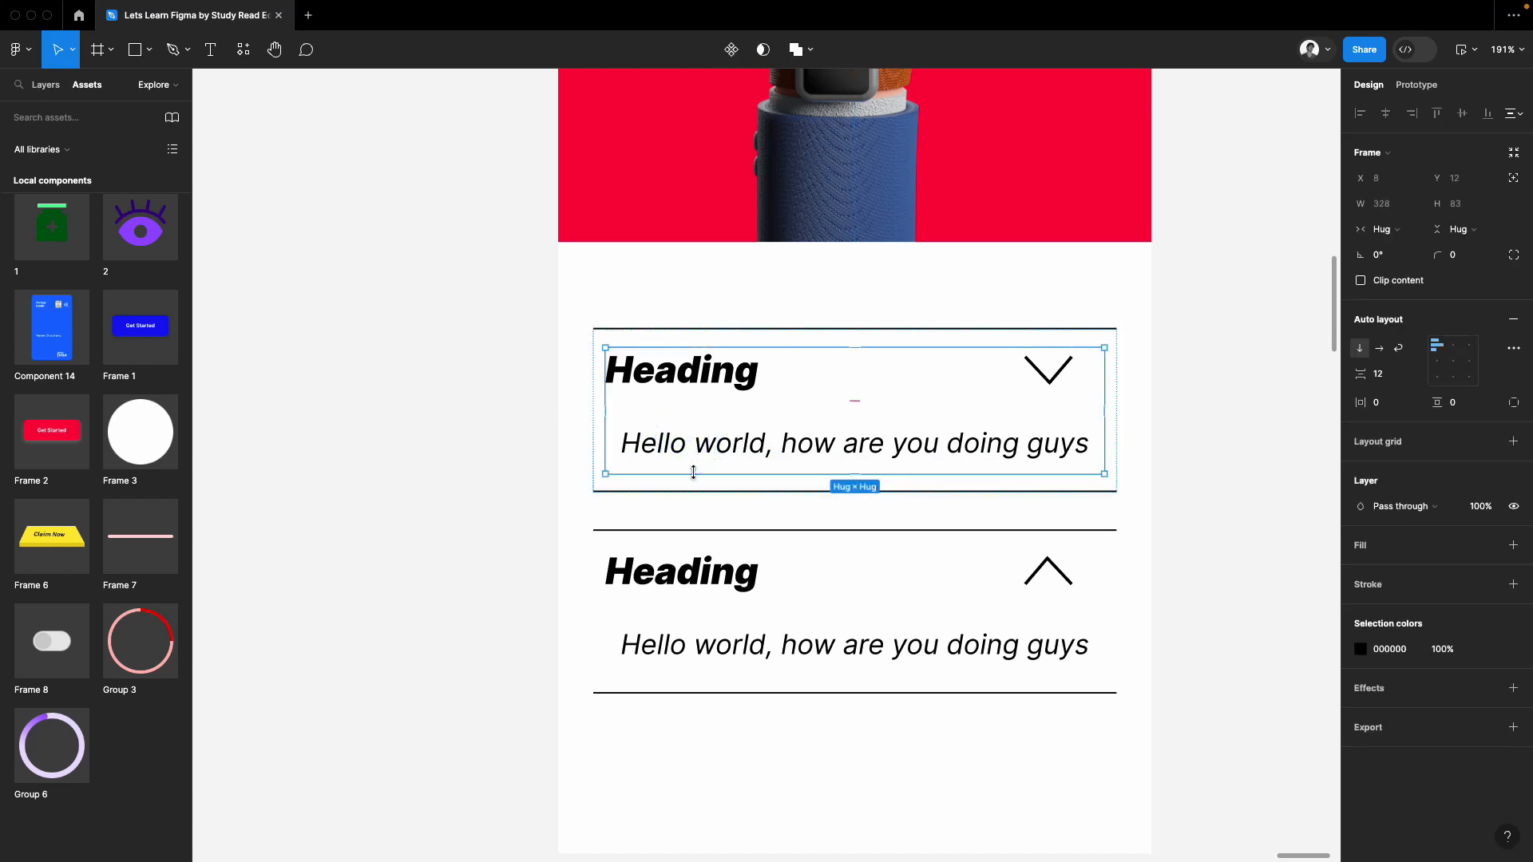
{"action": "left_click_drag", "start_coordinate": [693, 472], "coordinate": [705, 397]}
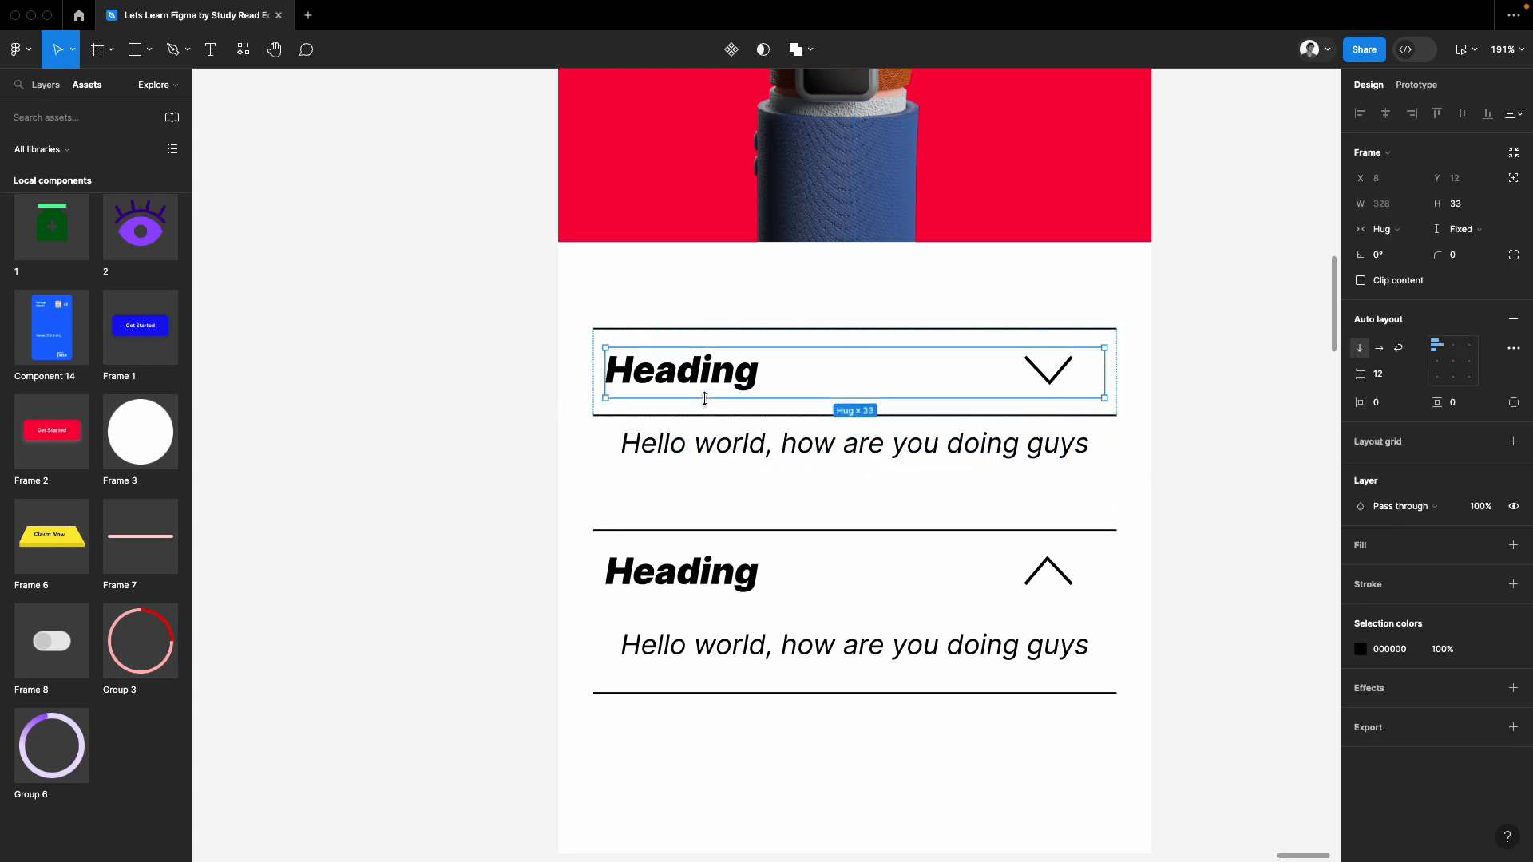
{"action": "left_click", "coordinate": [1190, 388]}
Turn on clip content for the upper dropdown's inner frame to hide its body text
{"action": "left_click", "coordinate": [931, 370]}
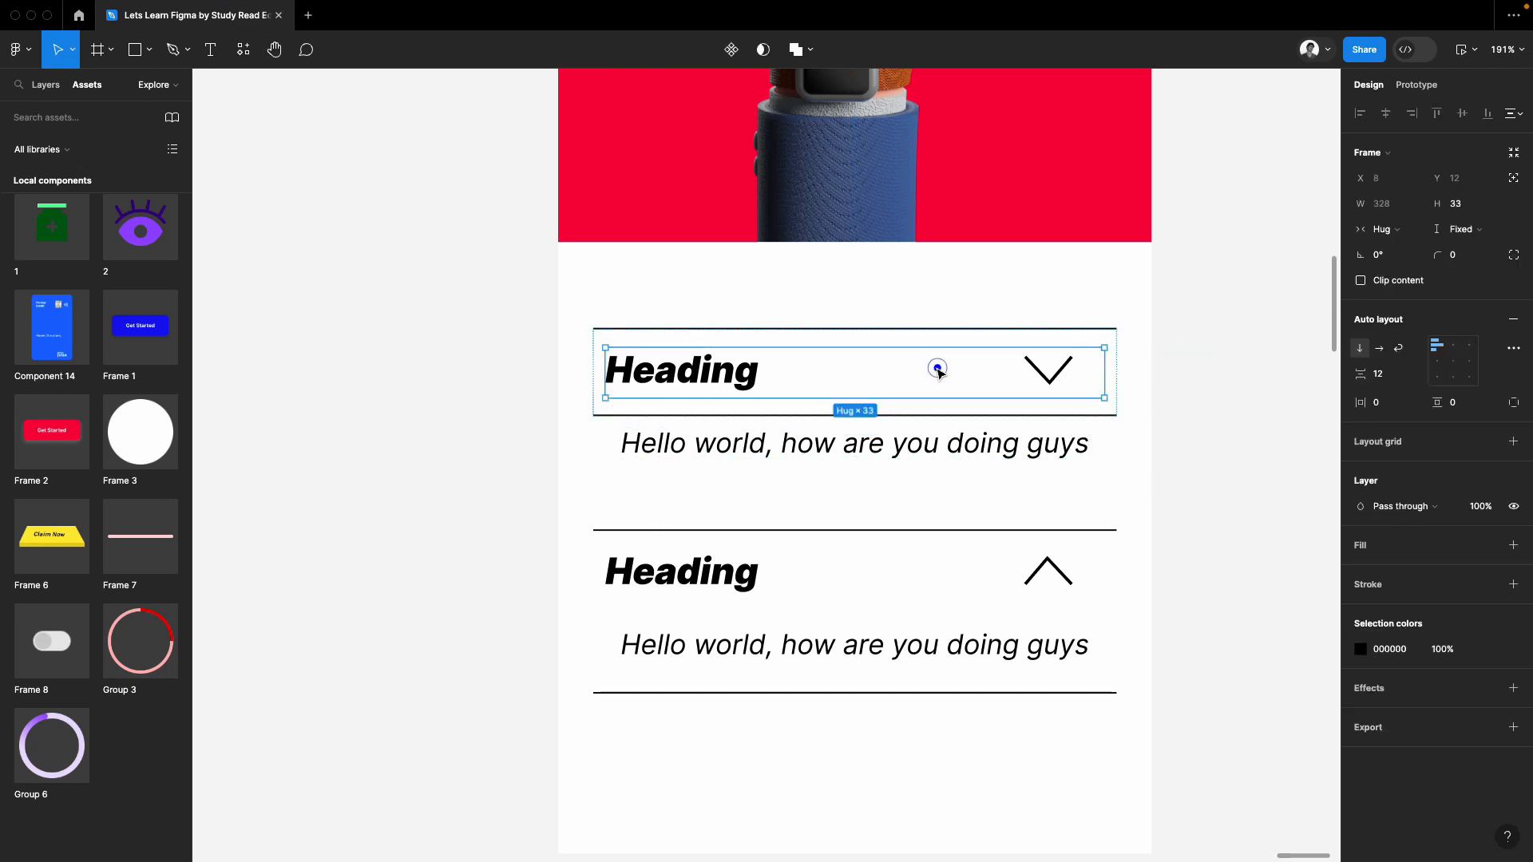
{"action": "left_click", "coordinate": [1362, 280]}
{"action": "left_click", "coordinate": [1238, 453]}
{"action": "left_click", "coordinate": [867, 446]}
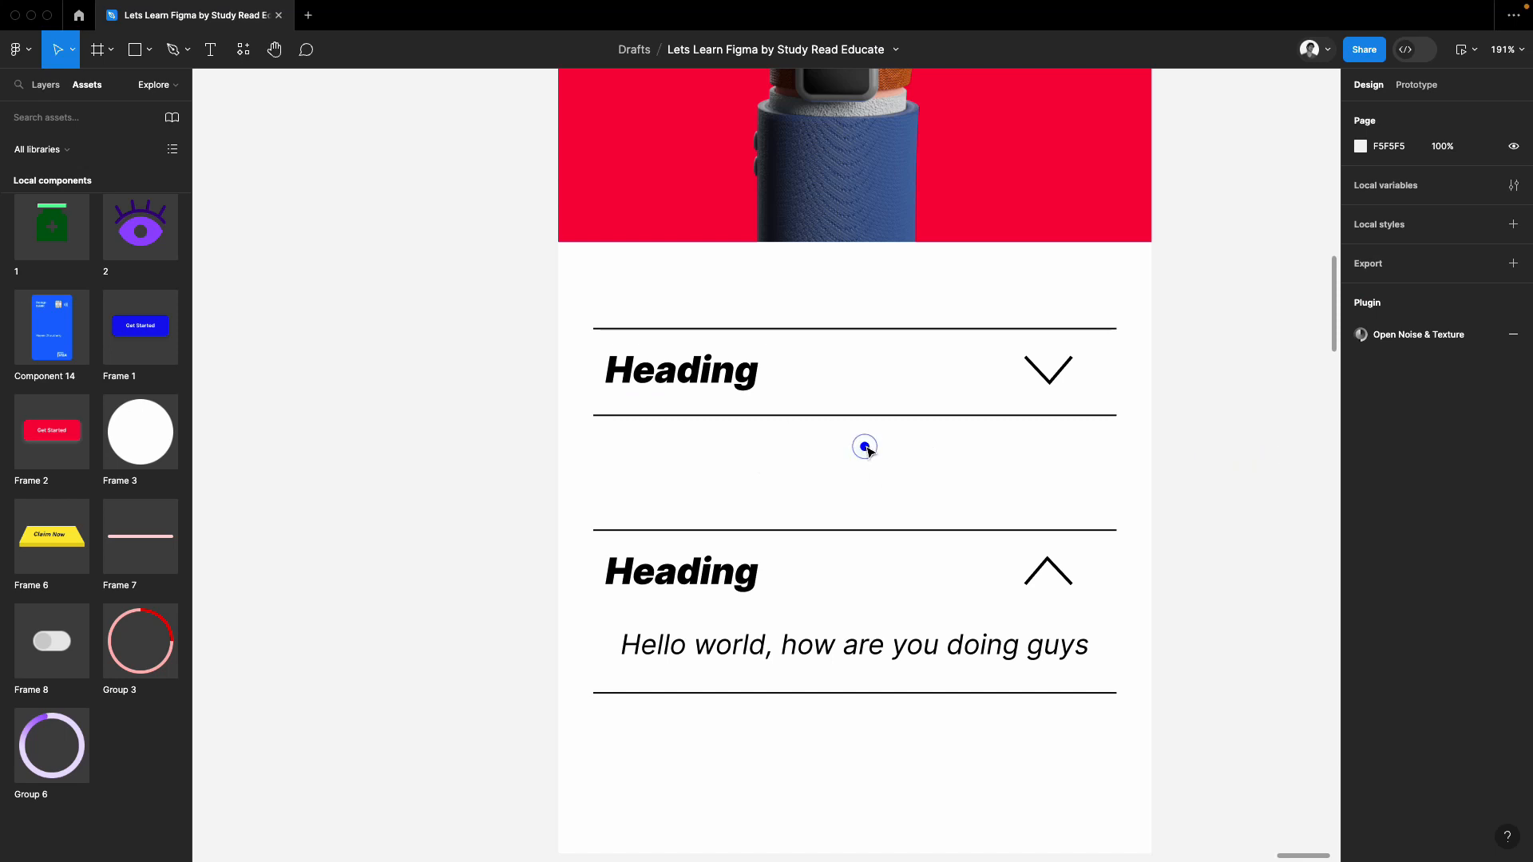
Combine the collapsed and expanded dropdown frames into a component set
{"action": "left_click", "coordinate": [823, 383]}
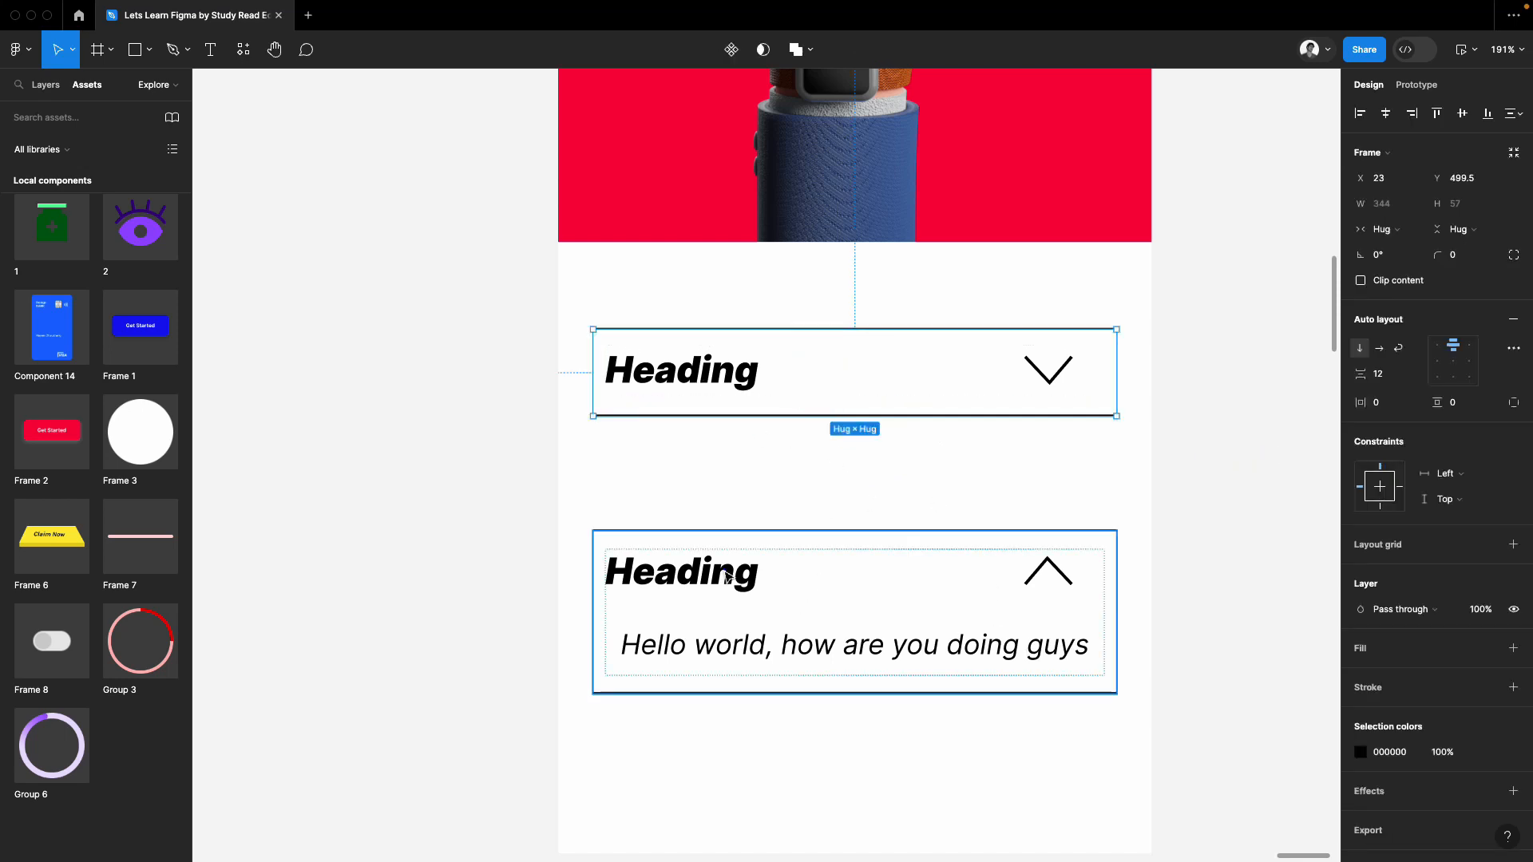
{"action": "left_click", "coordinate": [725, 569], "text": "shift"}
{"action": "scroll", "coordinate": [643, 530], "scroll_direction": "down", "scroll_amount": 5}
{"action": "left_click", "coordinate": [743, 51]}
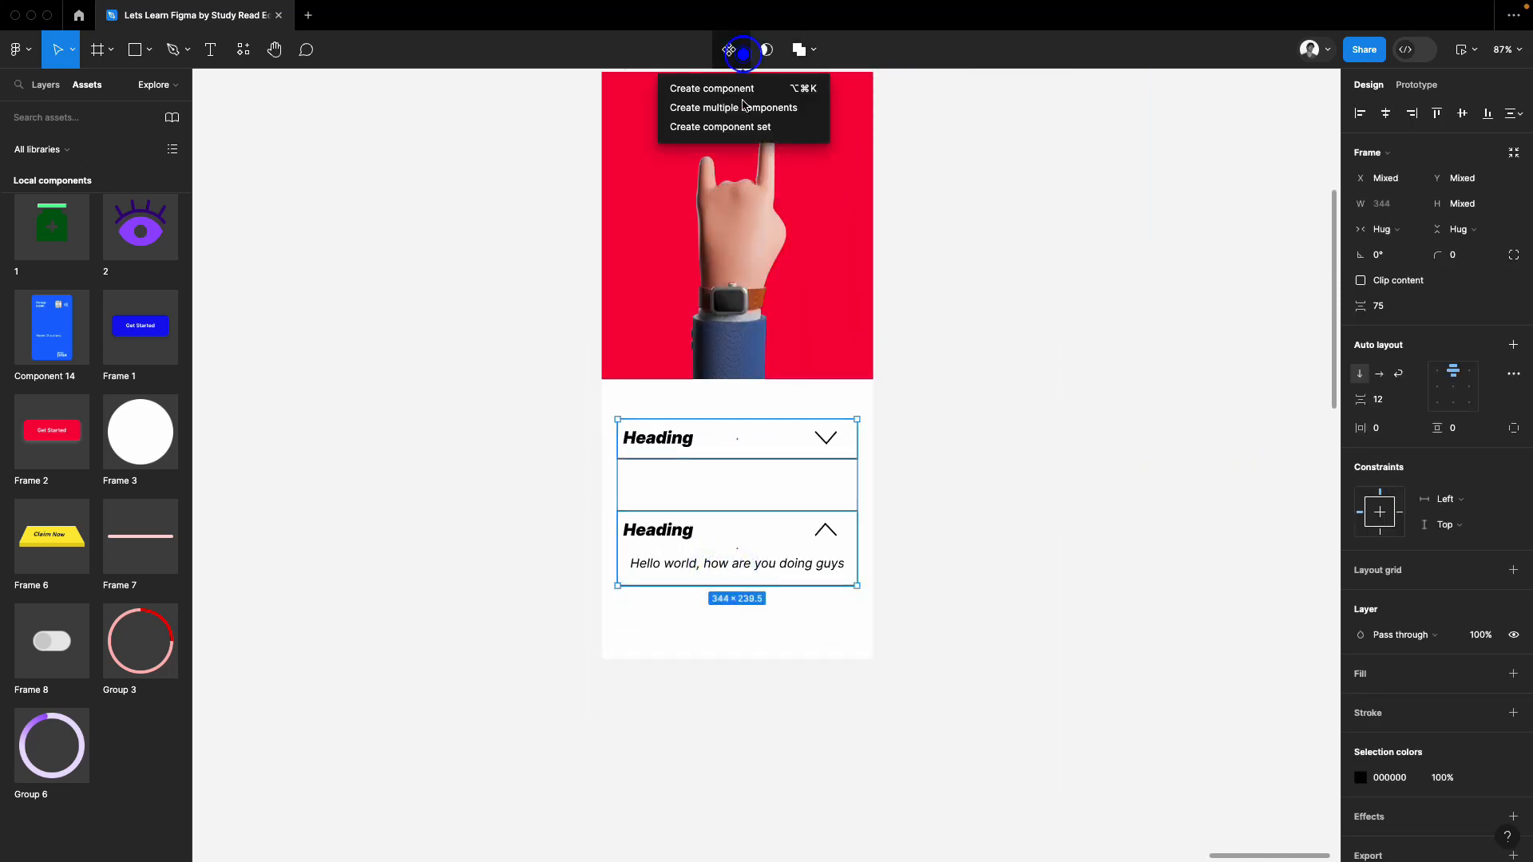
{"action": "left_click", "coordinate": [749, 128]}
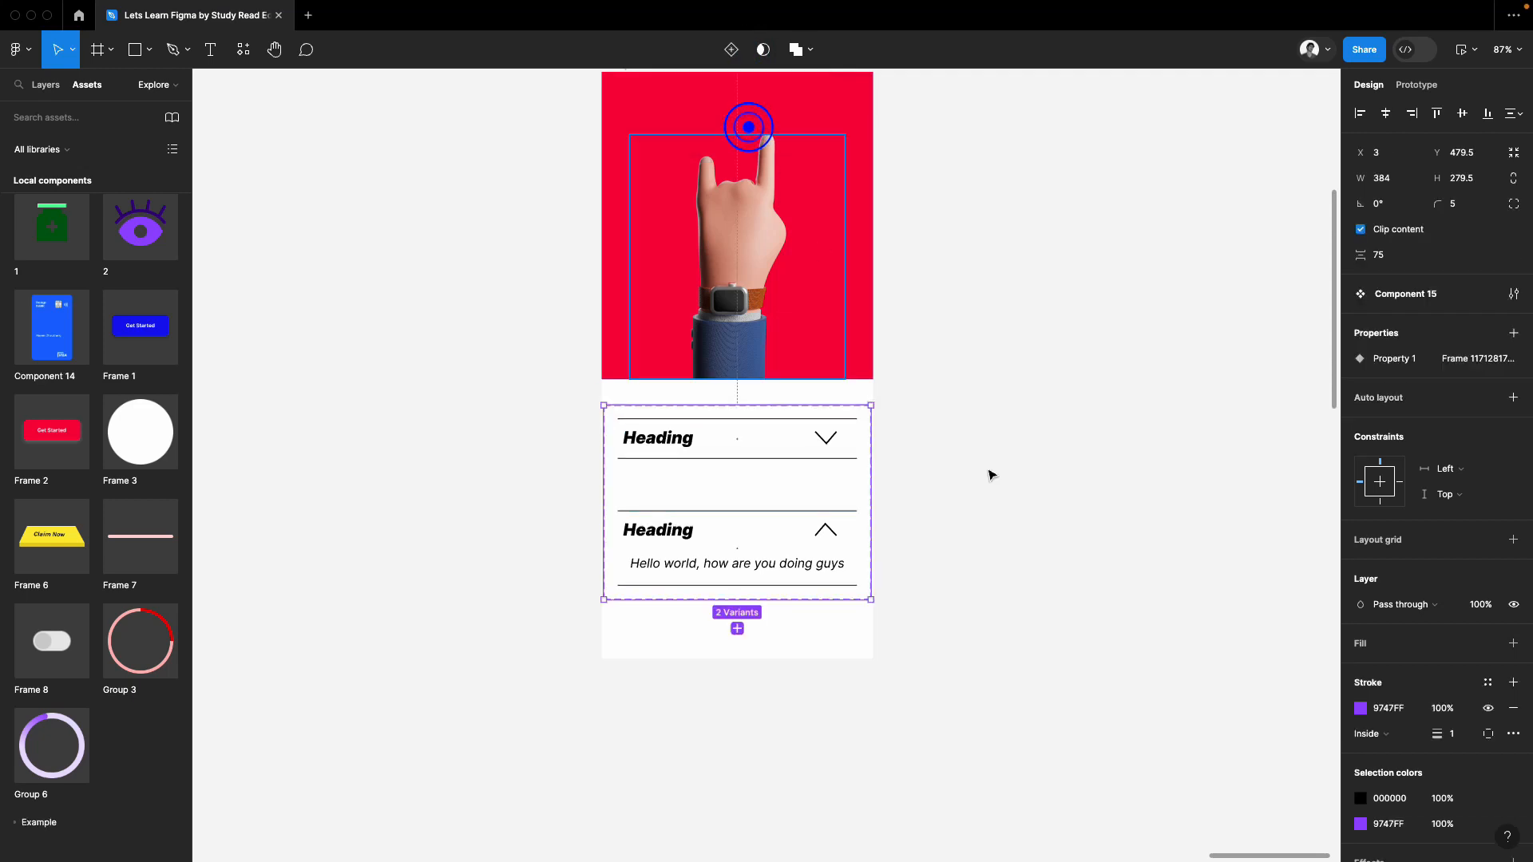
Move the dropdown component set out of the mobile frame onto the empty canvas to its right
{"action": "left_click", "coordinate": [1067, 564]}
{"action": "left_click_drag", "start_coordinate": [756, 548], "coordinate": [1102, 525]}
{"action": "left_click", "coordinate": [1140, 677]}
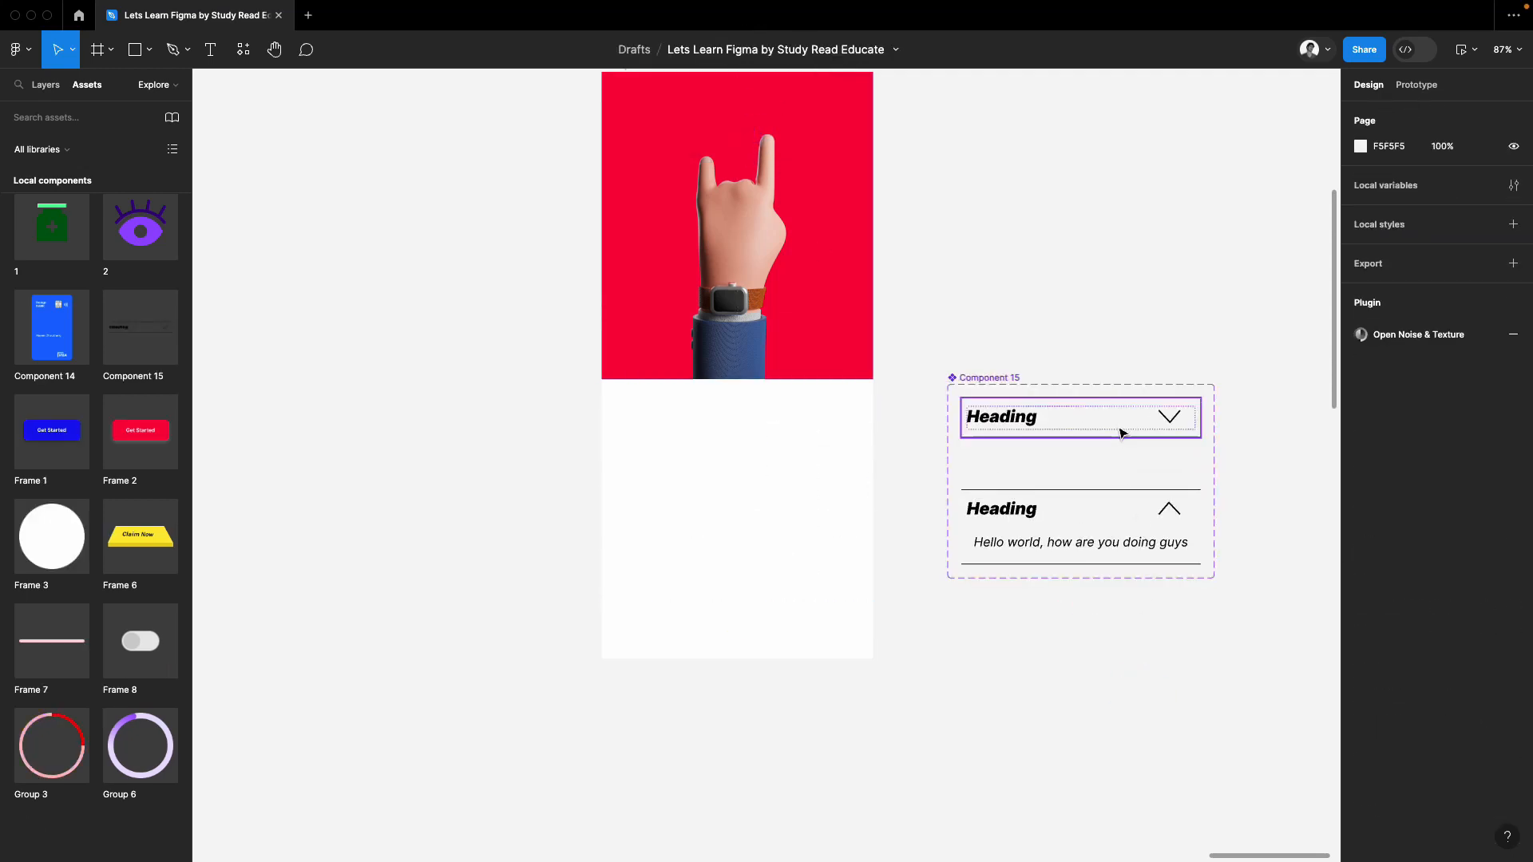
{"action": "left_click", "coordinate": [1119, 421]}
{"action": "left_click", "coordinate": [1171, 311]}
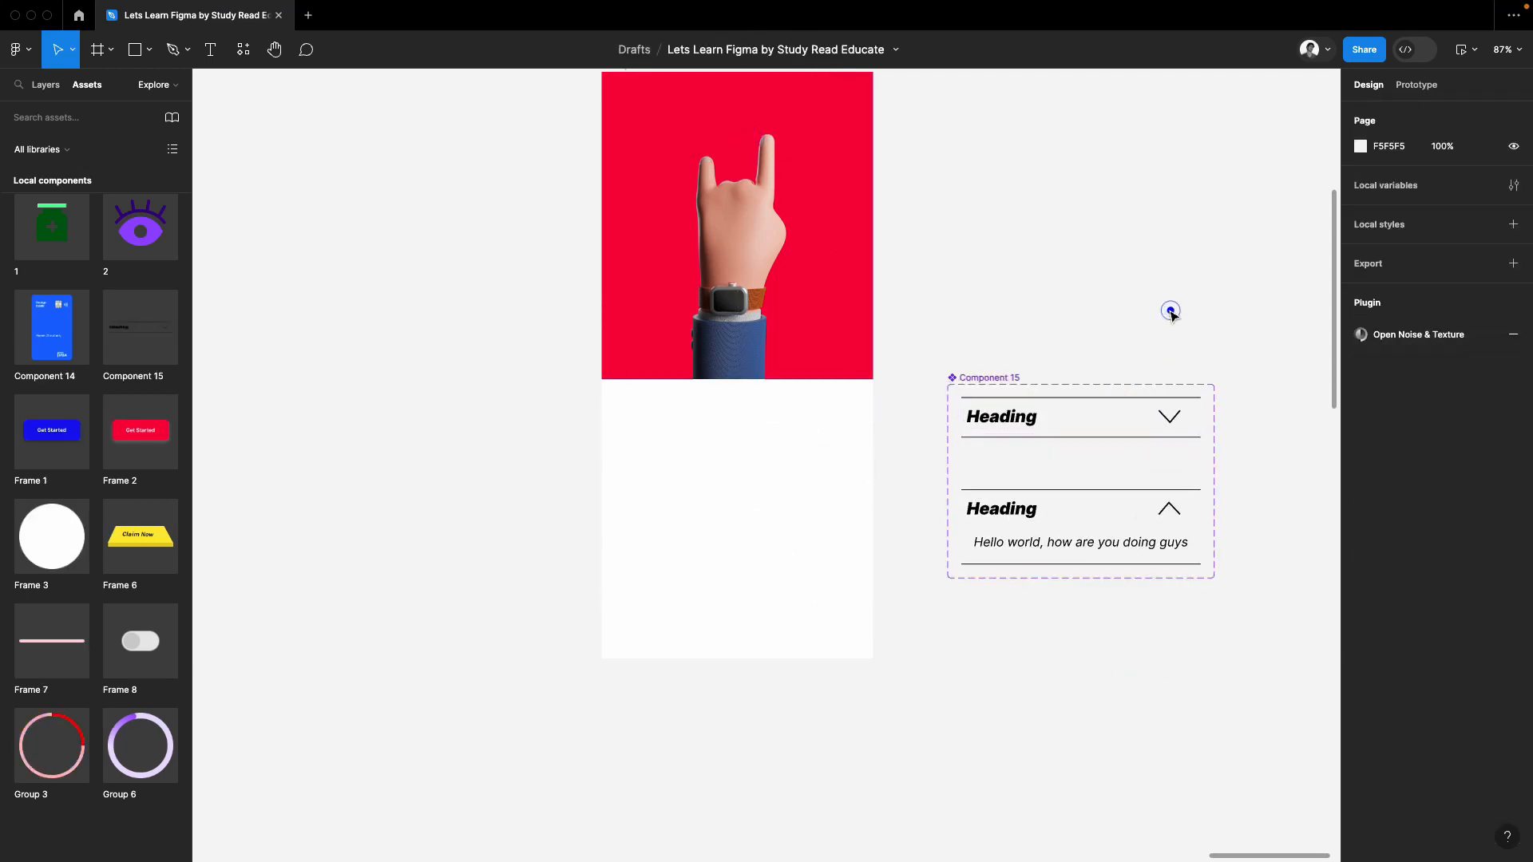
Link the collapsed dropdown variant to the expanded one with an on-click Change to interaction using Smart animate
{"action": "left_click", "coordinate": [1072, 418]}
{"action": "scroll", "coordinate": [1072, 418], "scroll_direction": "up", "scroll_amount": 5}
{"action": "scroll", "coordinate": [1051, 409], "scroll_direction": "right", "scroll_amount": 2}
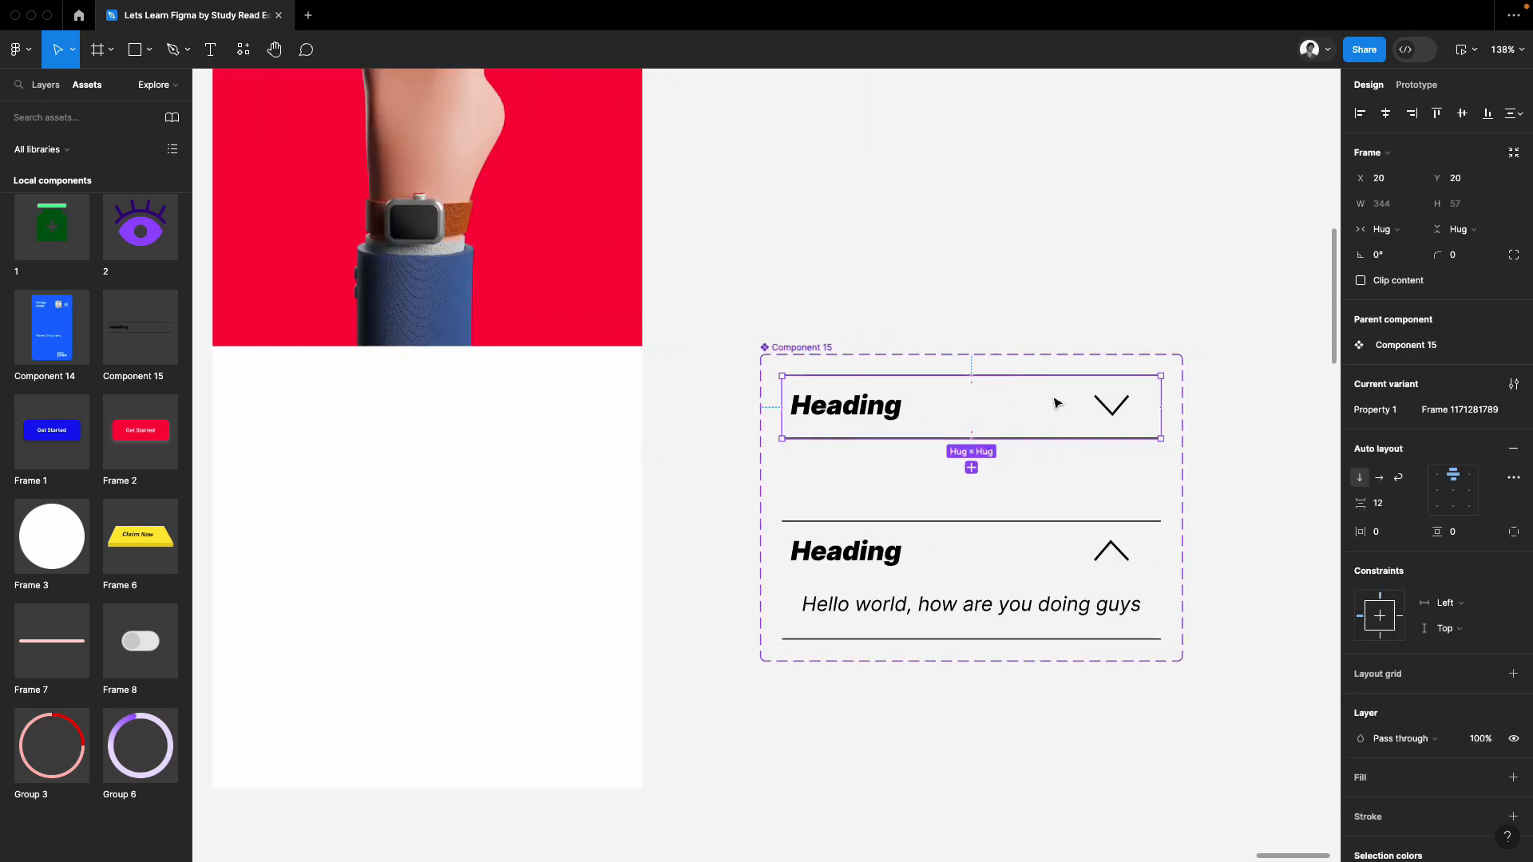
{"action": "left_click", "coordinate": [950, 626]}
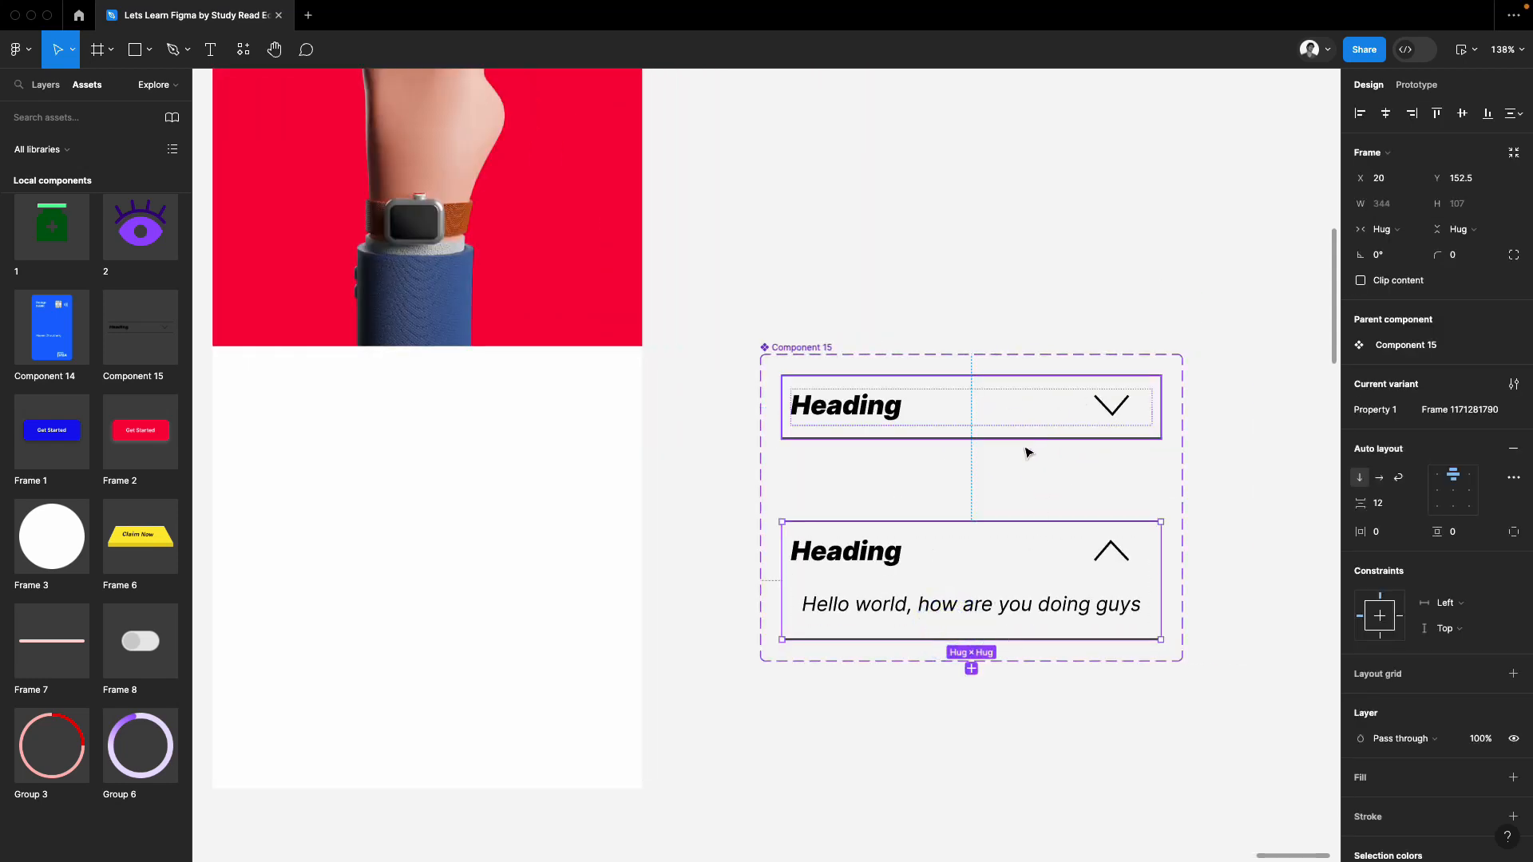
{"action": "left_click", "coordinate": [989, 424]}
{"action": "left_click", "coordinate": [1417, 84]}
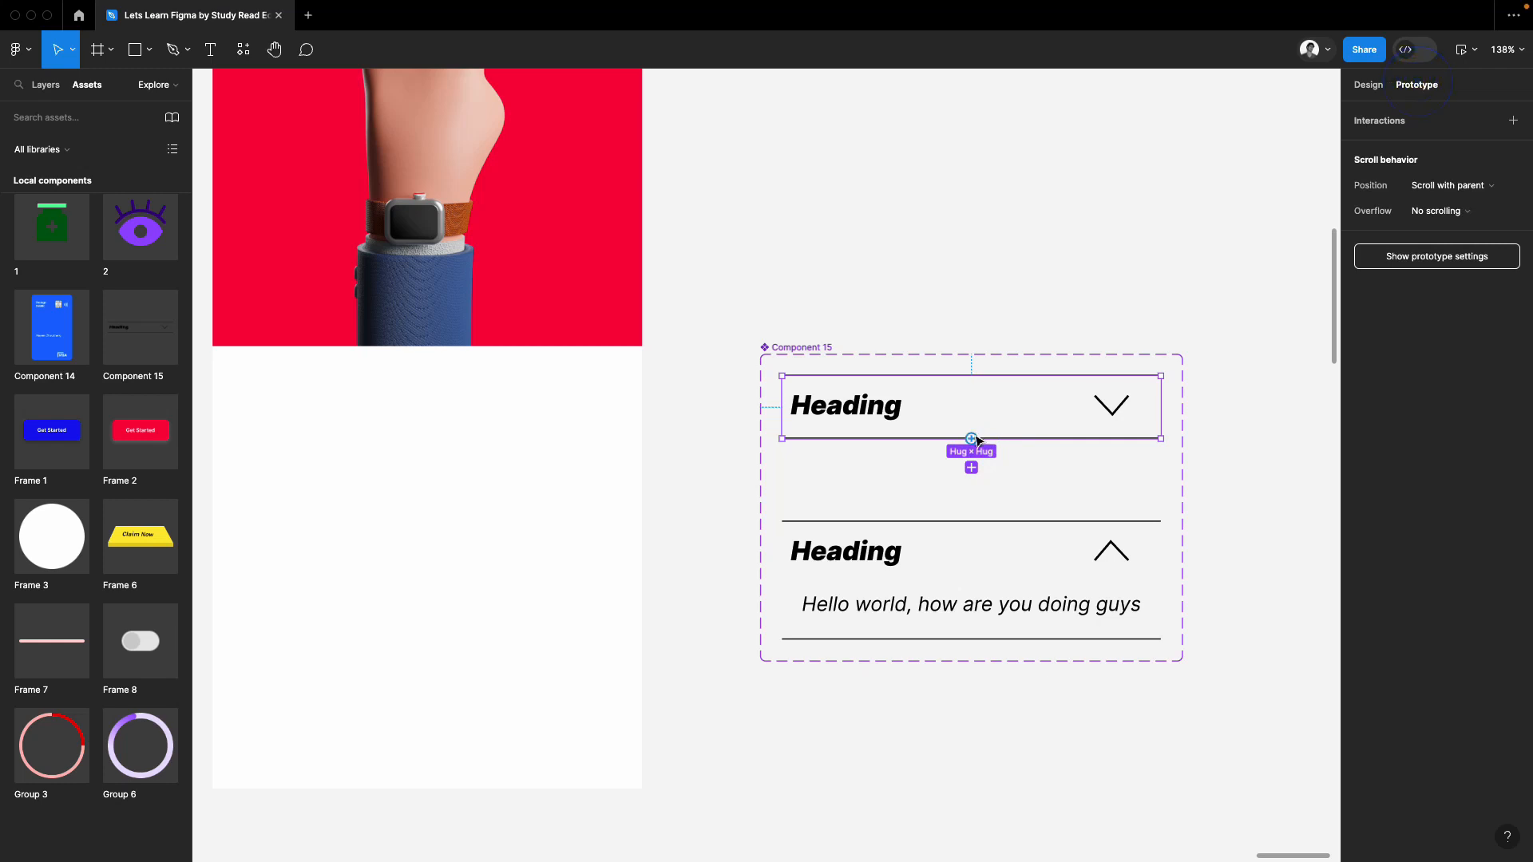
{"action": "left_click_drag", "start_coordinate": [972, 439], "coordinate": [989, 550]}
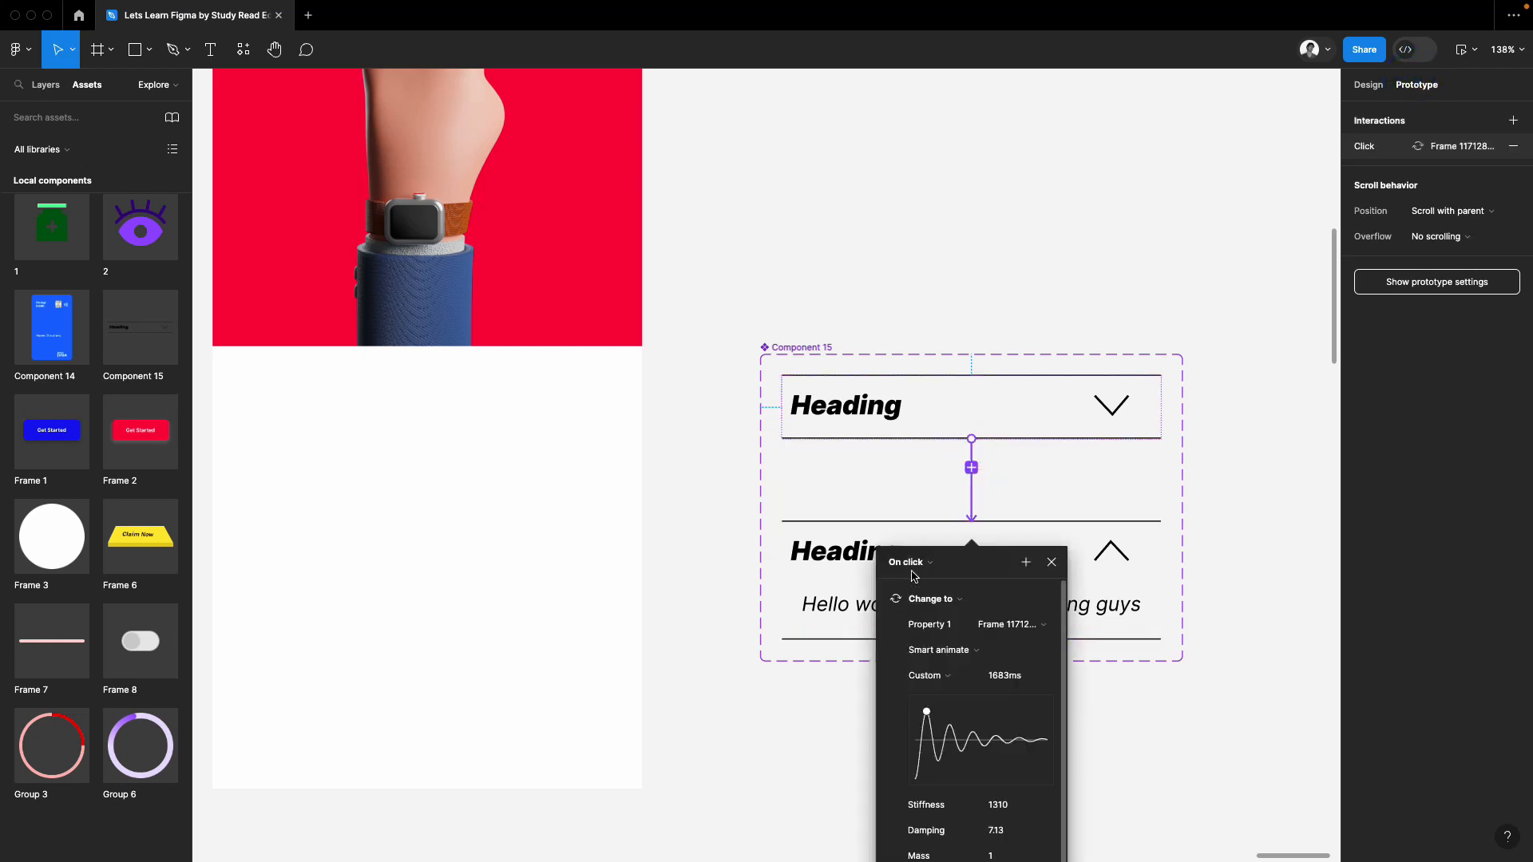
Adjust the interaction's custom spring curve to stiffness 1520, damping 32.2 and mass 1
{"action": "scroll", "coordinate": [992, 677], "scroll_direction": "down", "scroll_amount": 2}
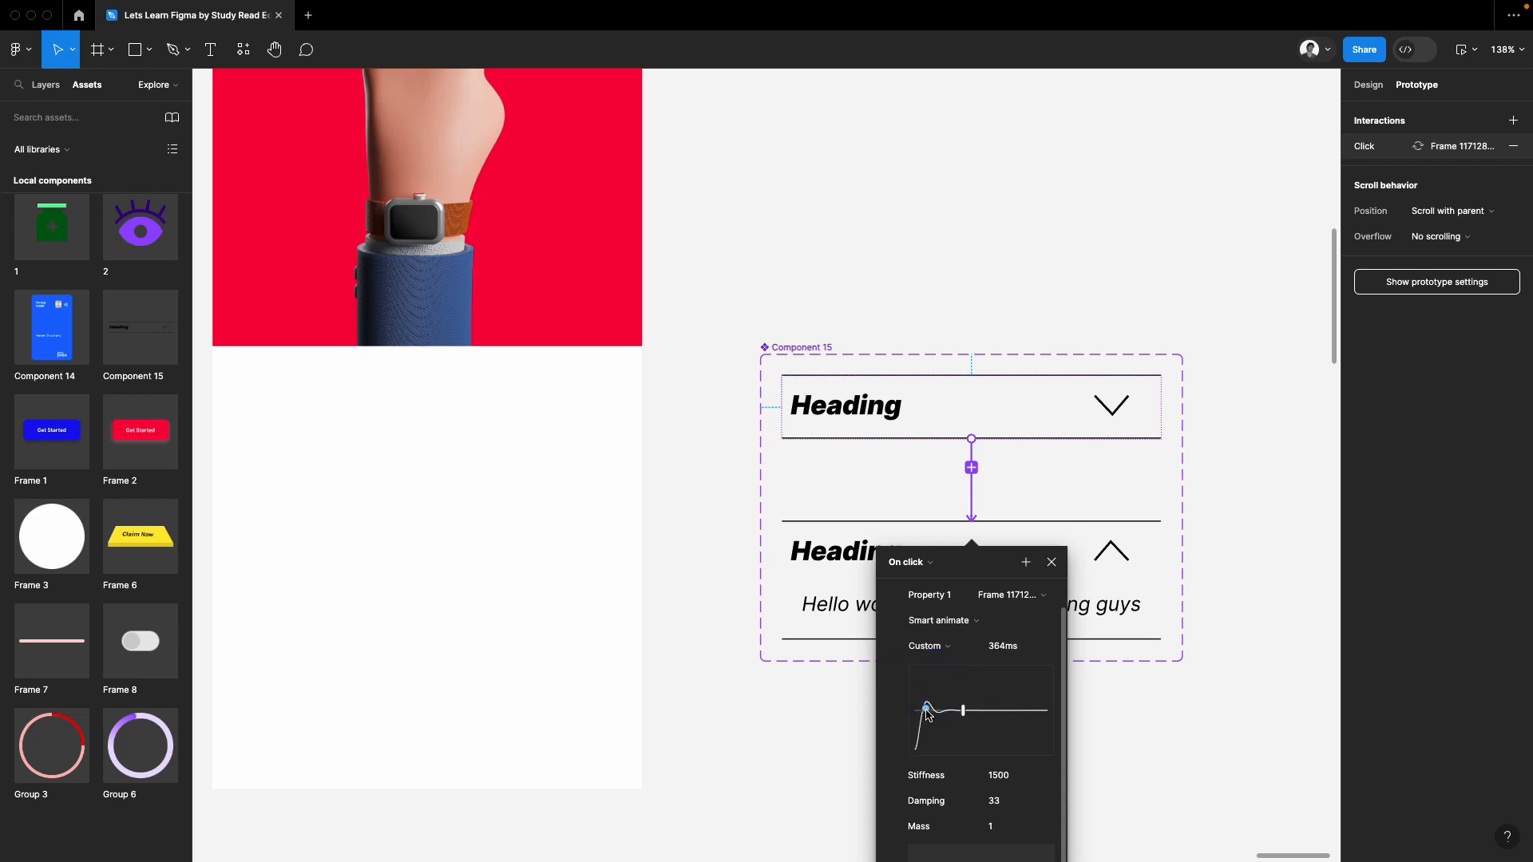
{"action": "scroll", "coordinate": [930, 643], "scroll_direction": "up", "scroll_amount": 2}
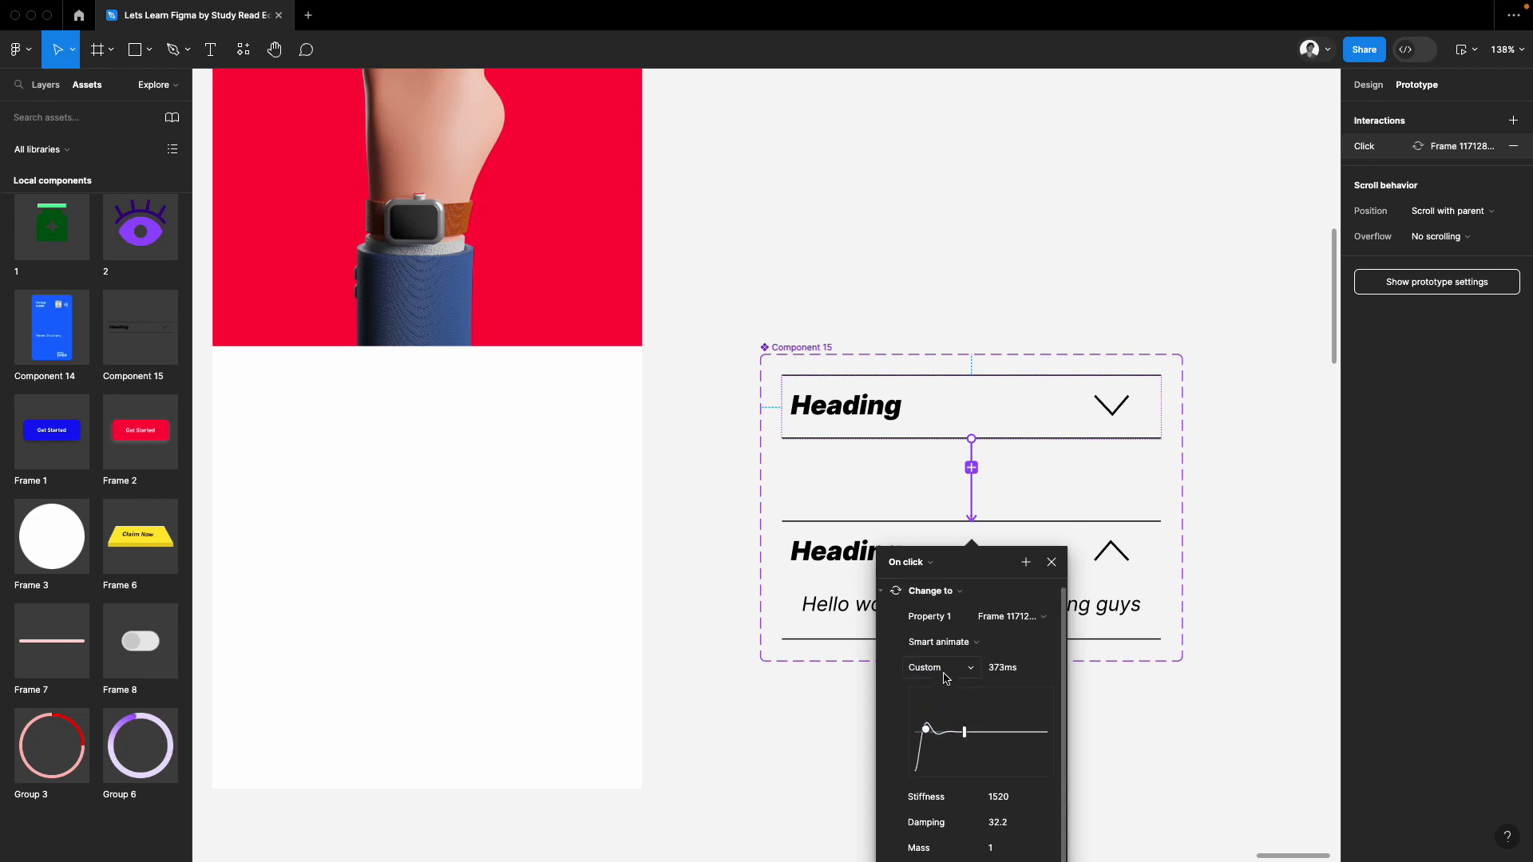
{"action": "left_click", "coordinate": [1183, 688]}
Link the expanded variant's heading-and-arrow row back to the collapsed variant with an on-click Smart animate interaction
{"action": "left_click", "coordinate": [1116, 552]}
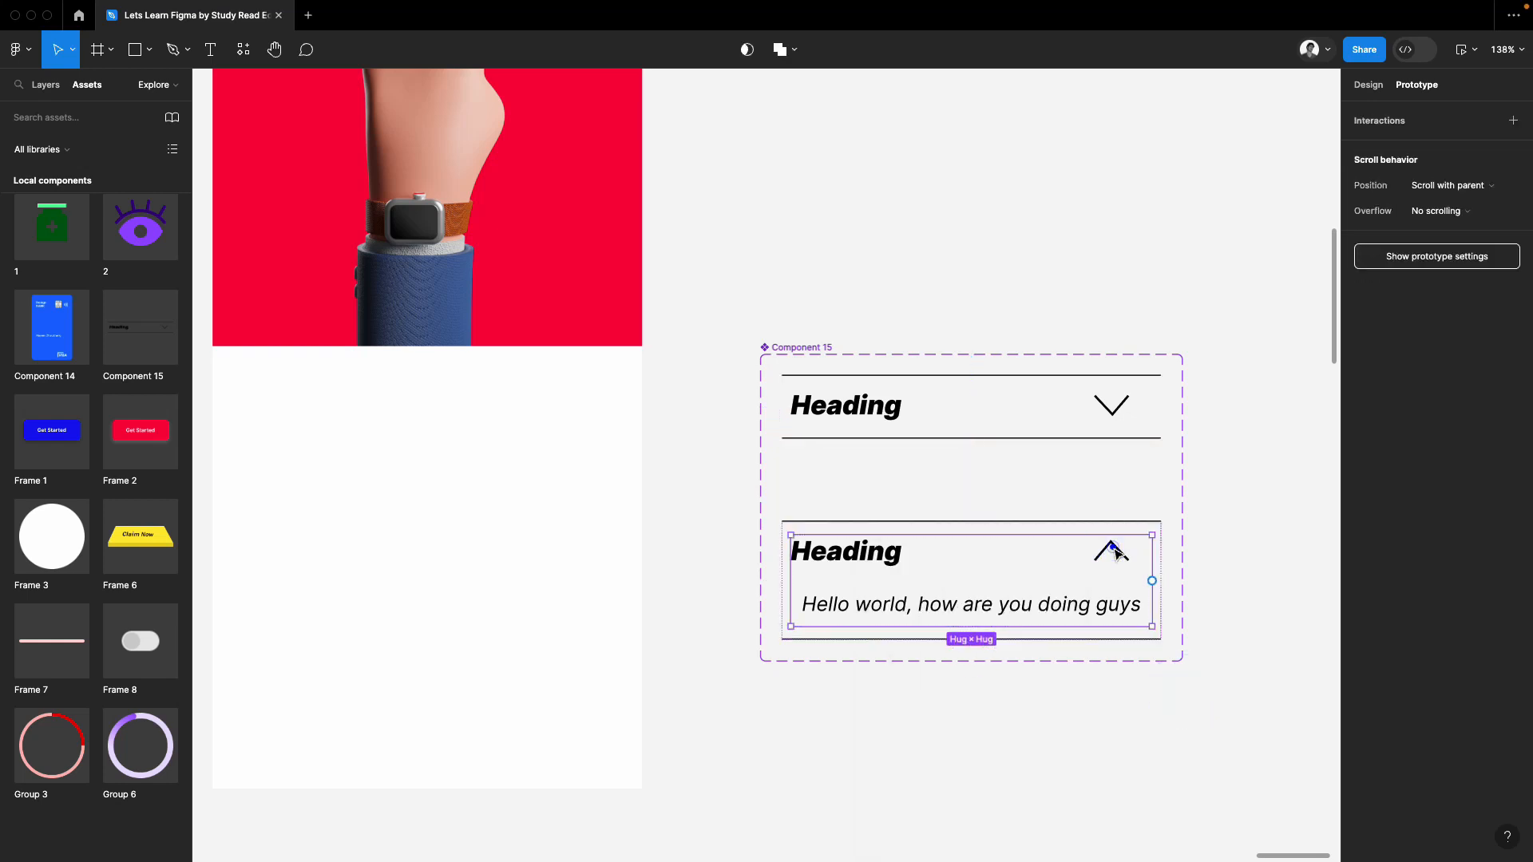
{"action": "left_click", "coordinate": [1117, 552]}
{"action": "left_click", "coordinate": [1124, 553]}
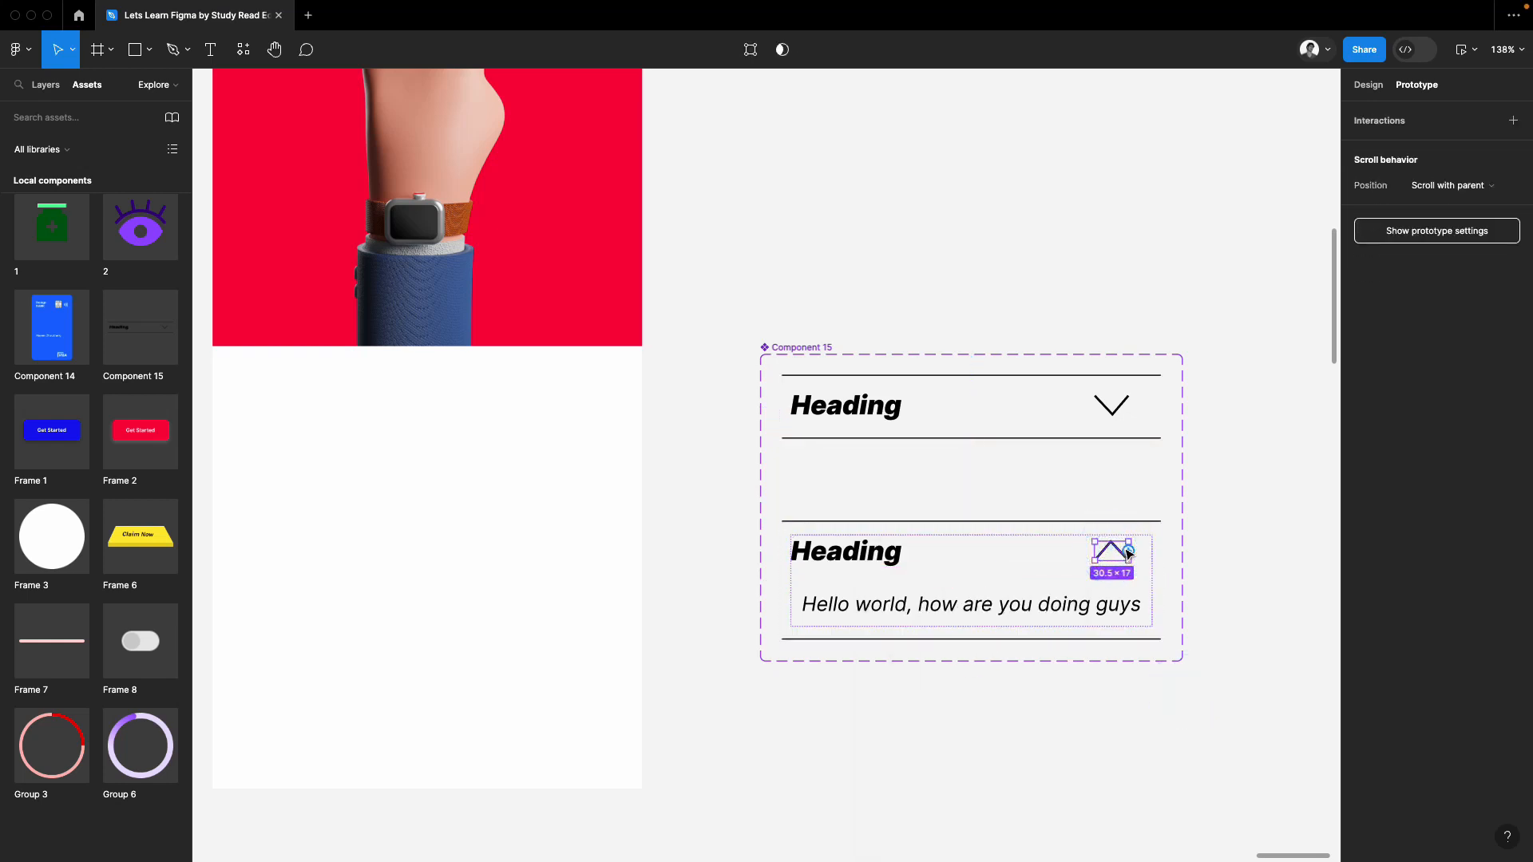
{"action": "key", "text": "shift+Return"}
{"action": "left_click_drag", "start_coordinate": [1128, 551], "coordinate": [1114, 431]}
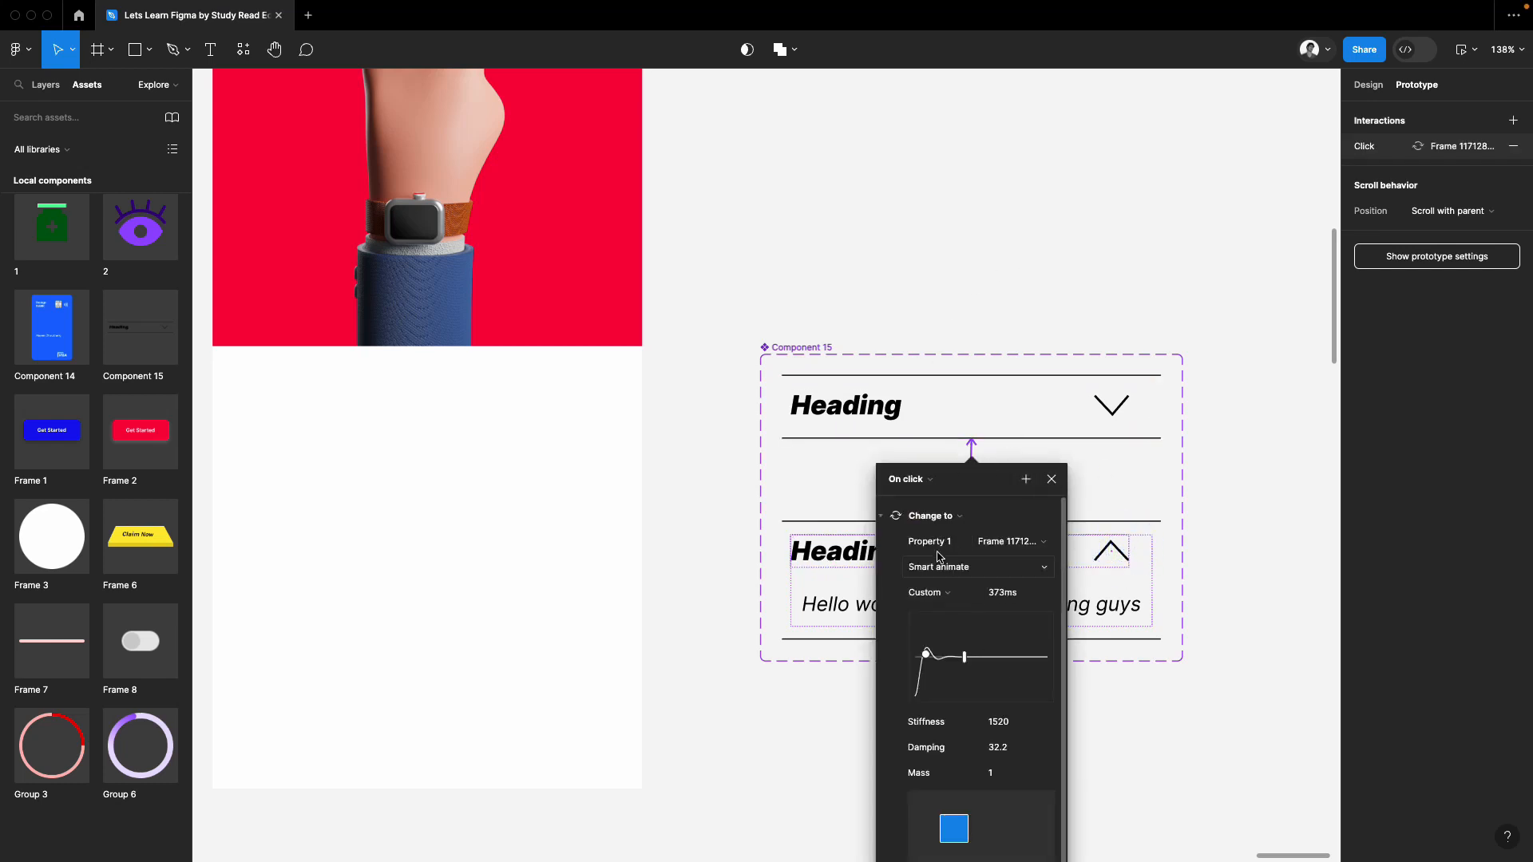
{"action": "left_click", "coordinate": [981, 253]}
Place an instance of Component 15 in the white area below the red image in the mobile frame
{"action": "scroll", "coordinate": [978, 249], "scroll_direction": "down", "scroll_amount": 5}
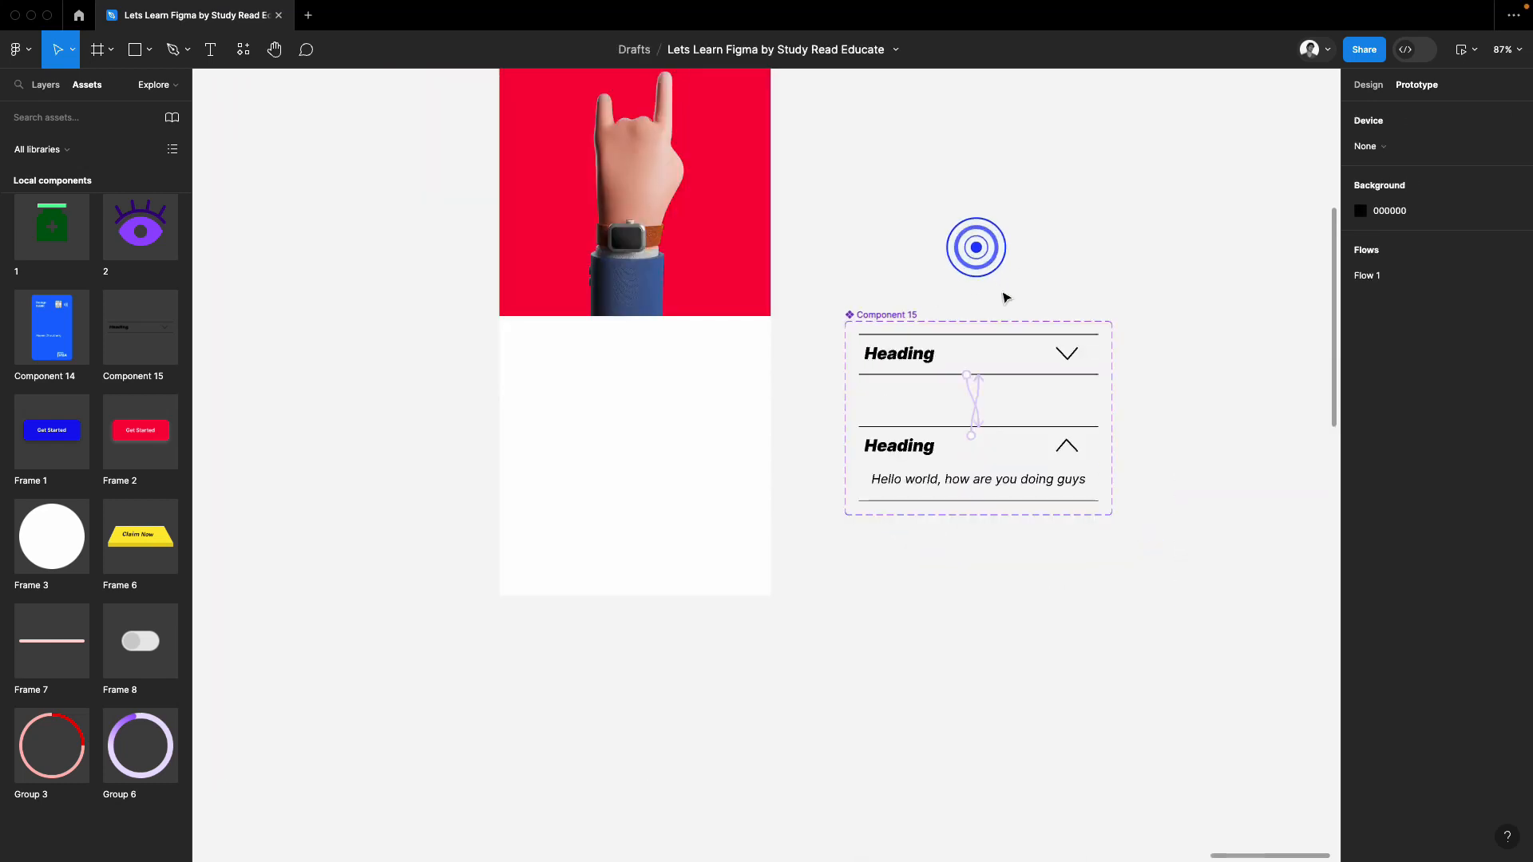
{"action": "scroll", "coordinate": [102, 426], "scroll_direction": "up", "scroll_amount": 1}
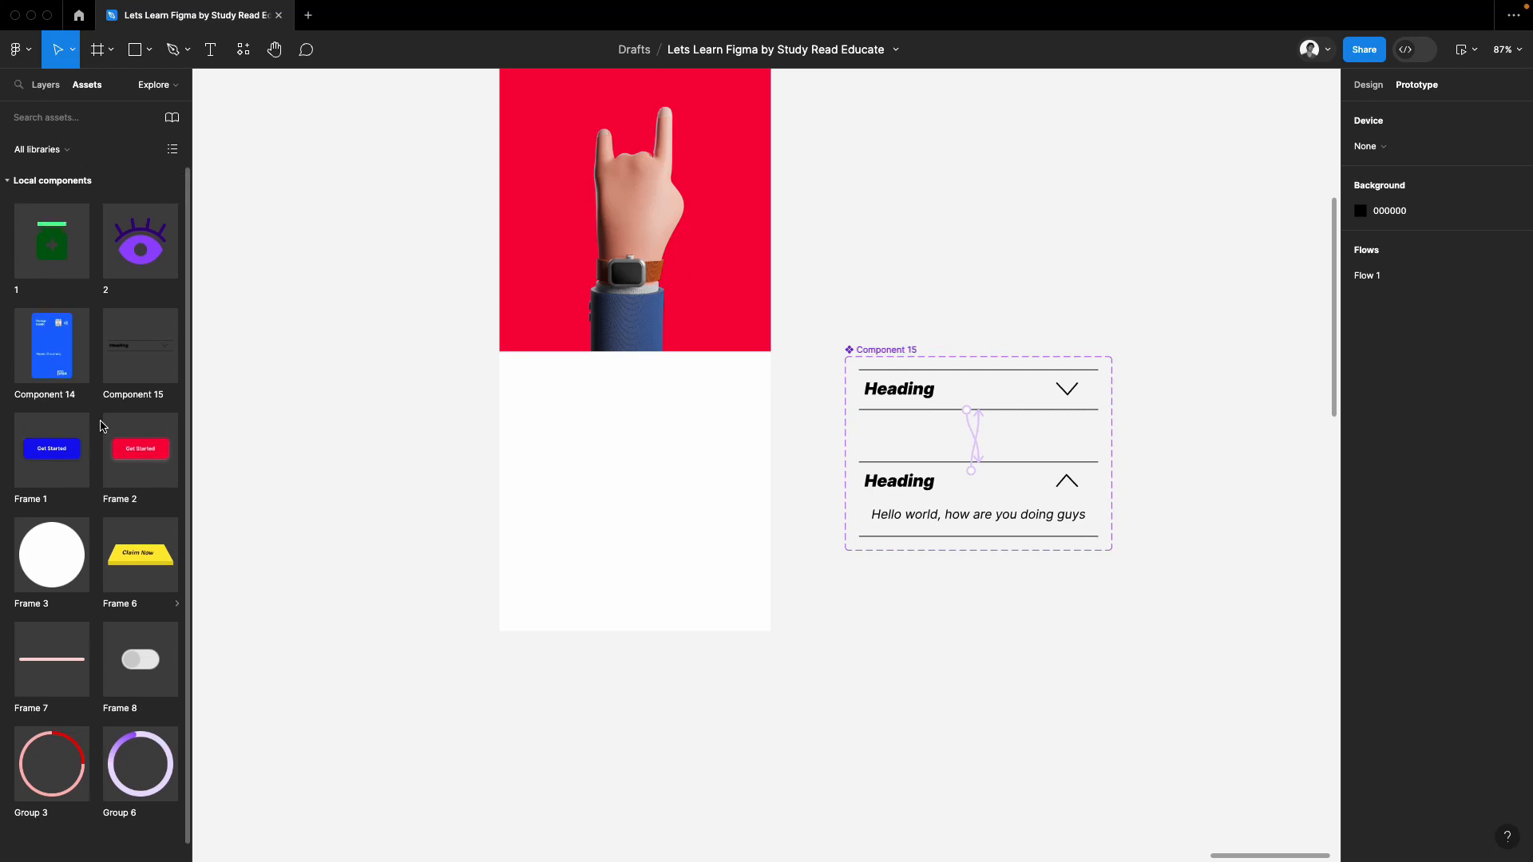
{"action": "left_click_drag", "start_coordinate": [132, 352], "coordinate": [612, 439]}
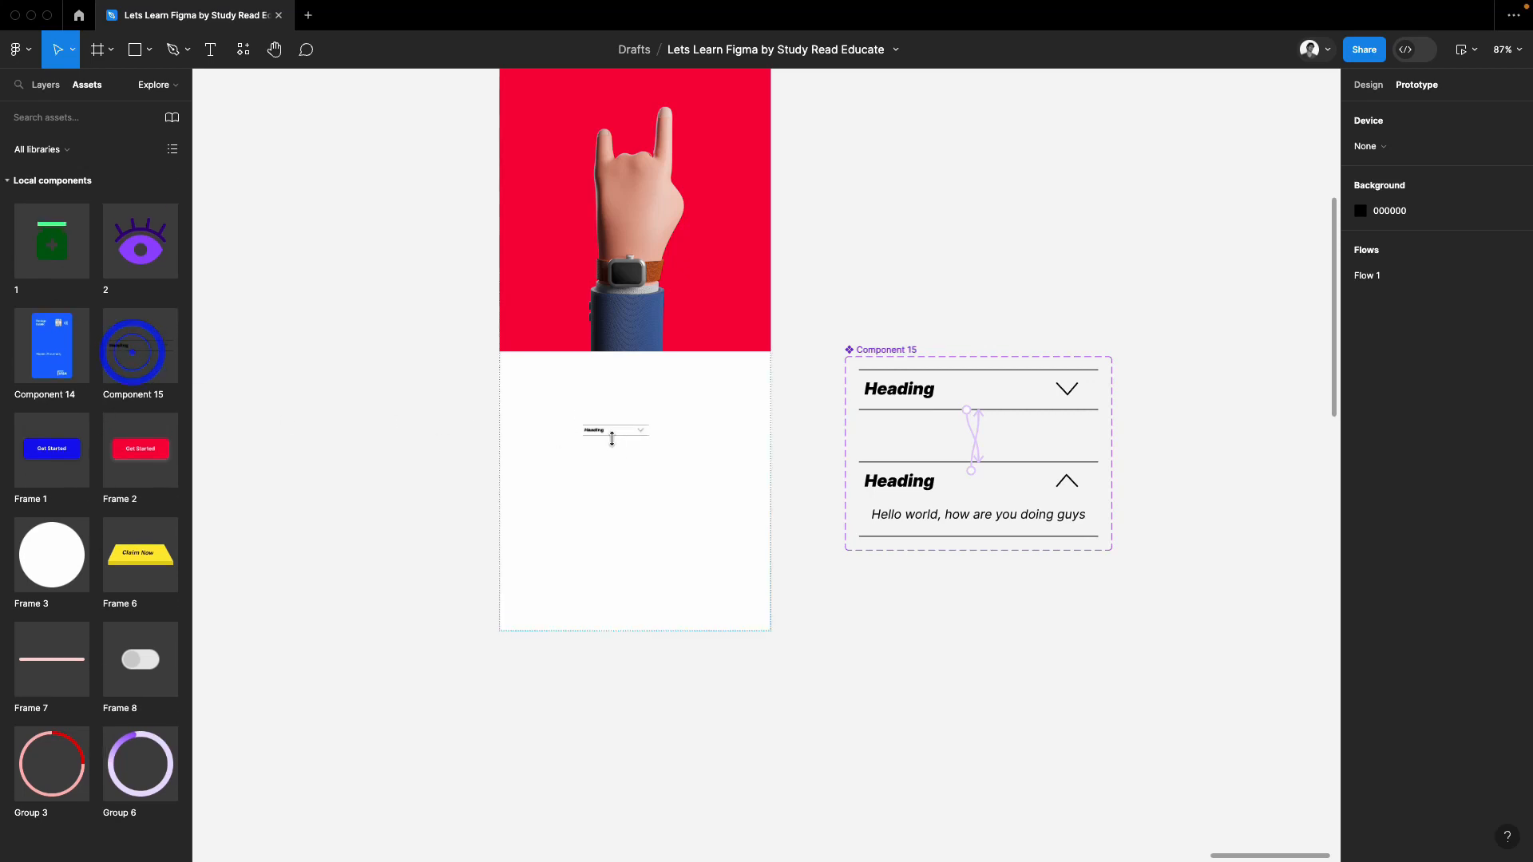
{"action": "left_click", "coordinate": [1368, 85]}
{"action": "left_click", "coordinate": [951, 208]}
Duplicate the dropdown instance into a vertical stack of three and group them in an auto layout
{"action": "scroll", "coordinate": [951, 209], "scroll_direction": "up", "scroll_amount": 5}
{"action": "left_click", "coordinate": [599, 397]}
{"action": "left_click_drag", "start_coordinate": [635, 396], "coordinate": [609, 592]}
{"action": "left_click_drag", "start_coordinate": [708, 726], "coordinate": [691, 391]}
{"action": "key", "text": "shift+a"}
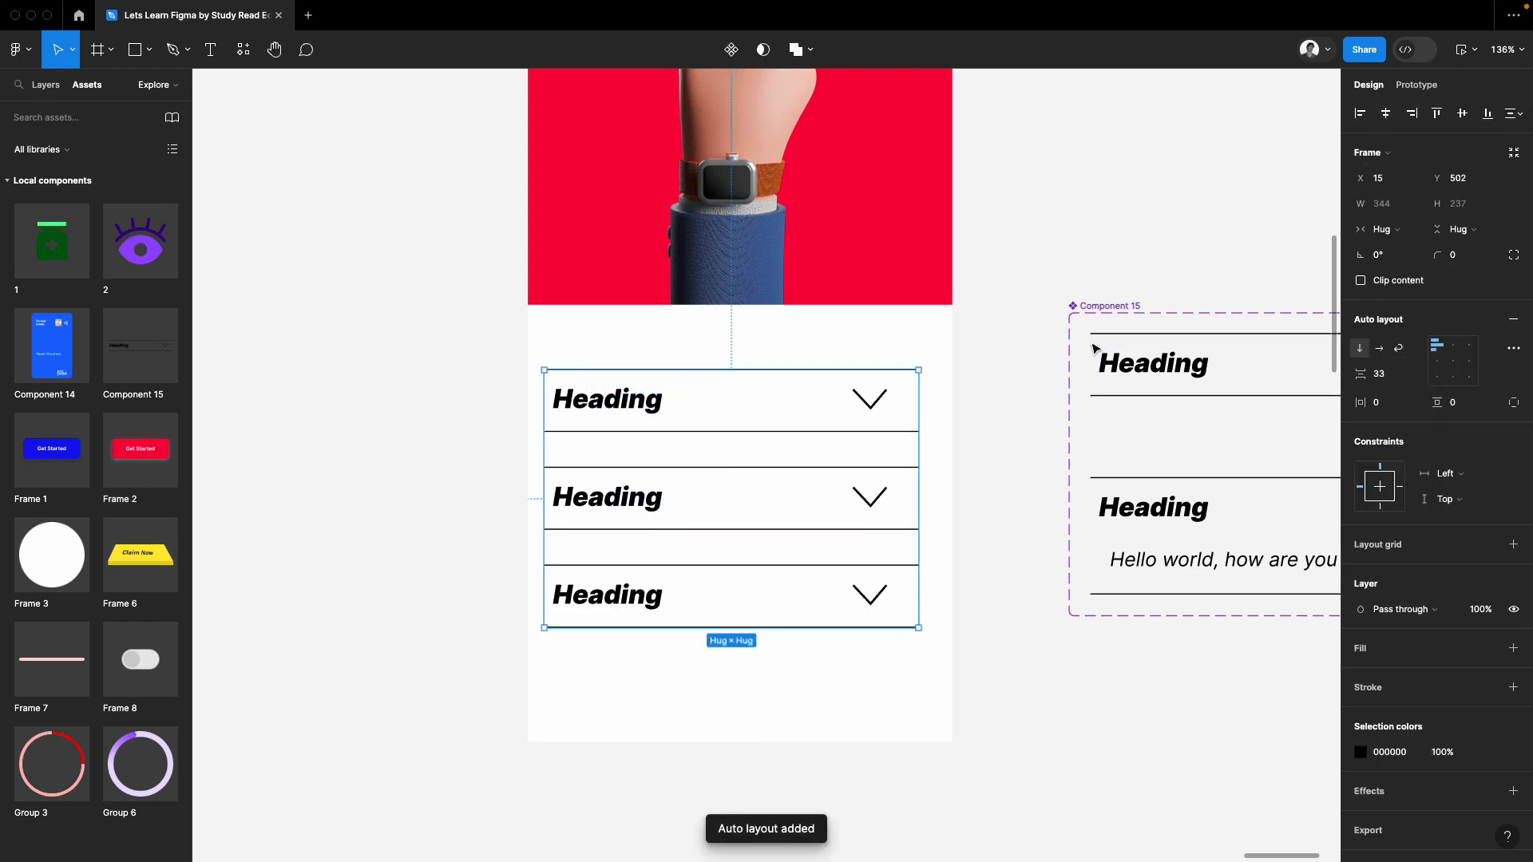
Set the vertical spacing between the three stacked dropdowns to 0
{"action": "left_click", "coordinate": [1386, 373]}
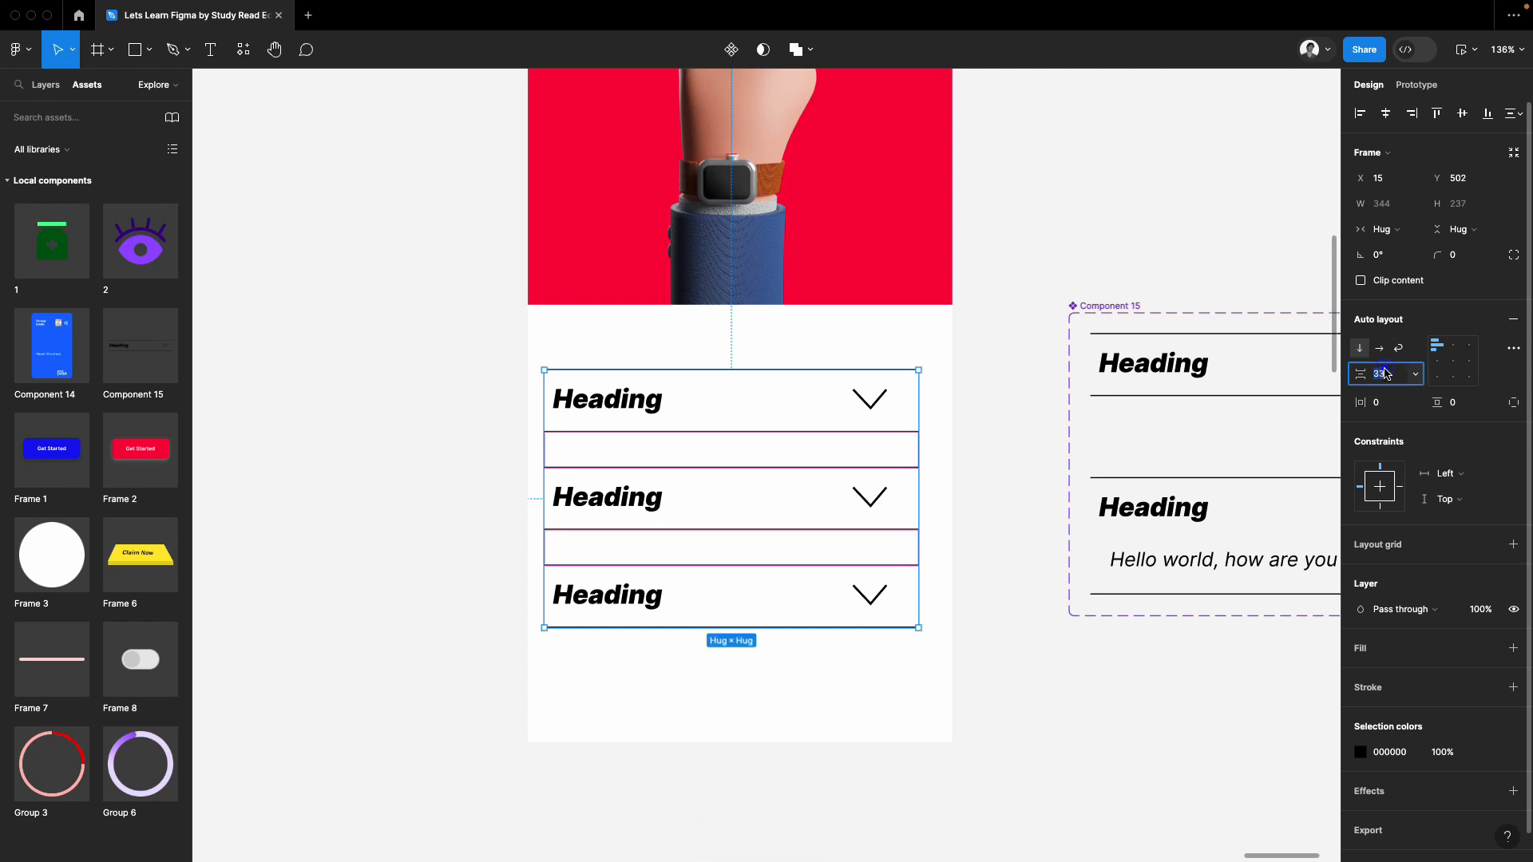
{"action": "type", "text": "0"}
{"action": "key", "text": "Return"}
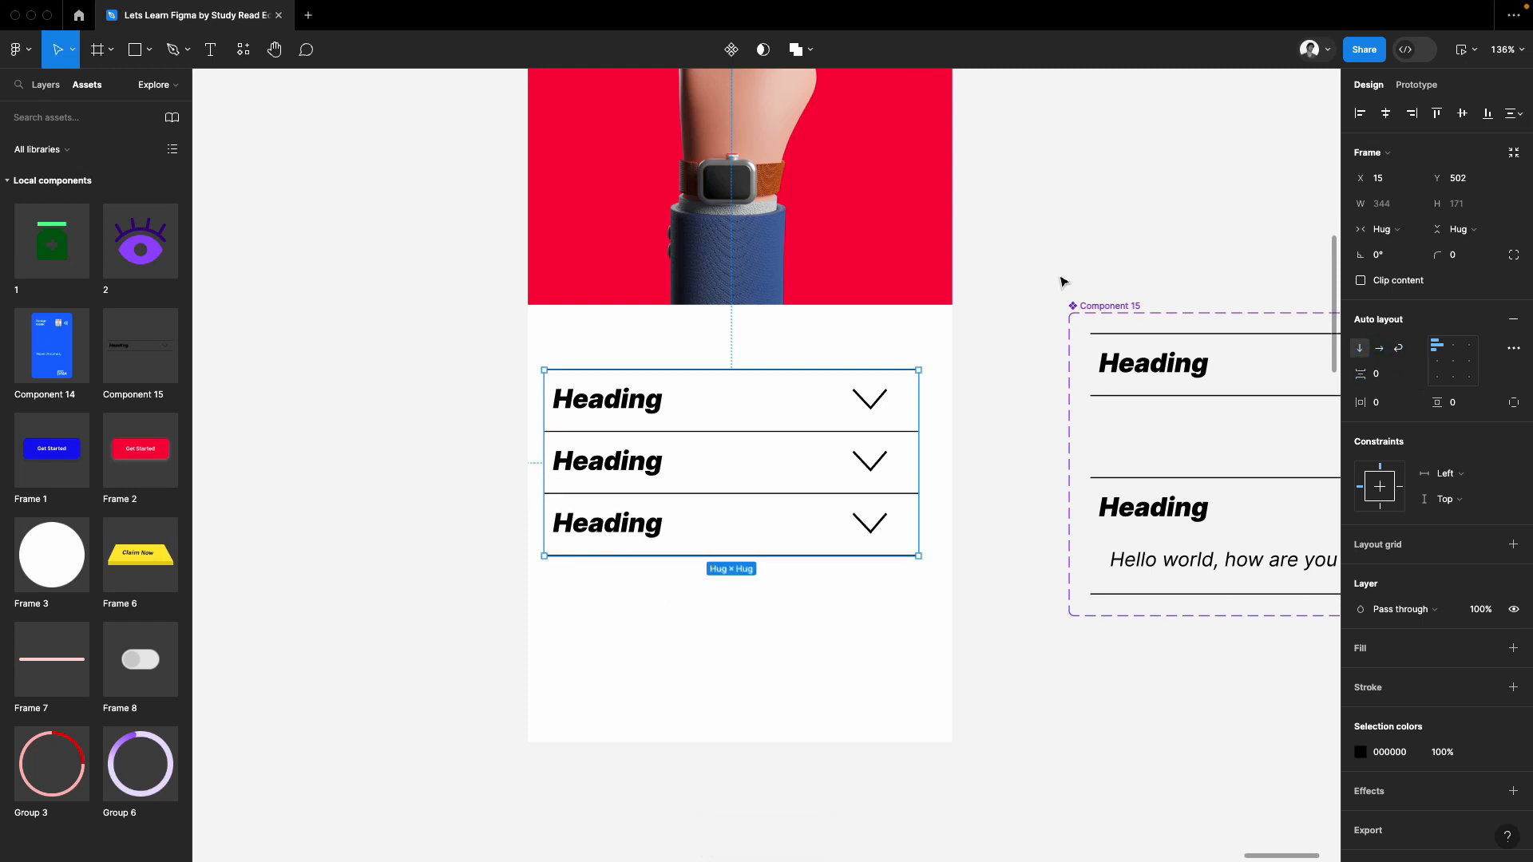
{"action": "left_click", "coordinate": [1095, 215]}
Open a prototype preview of the Example frame
{"action": "scroll", "coordinate": [918, 336], "scroll_direction": "up", "scroll_amount": 5}
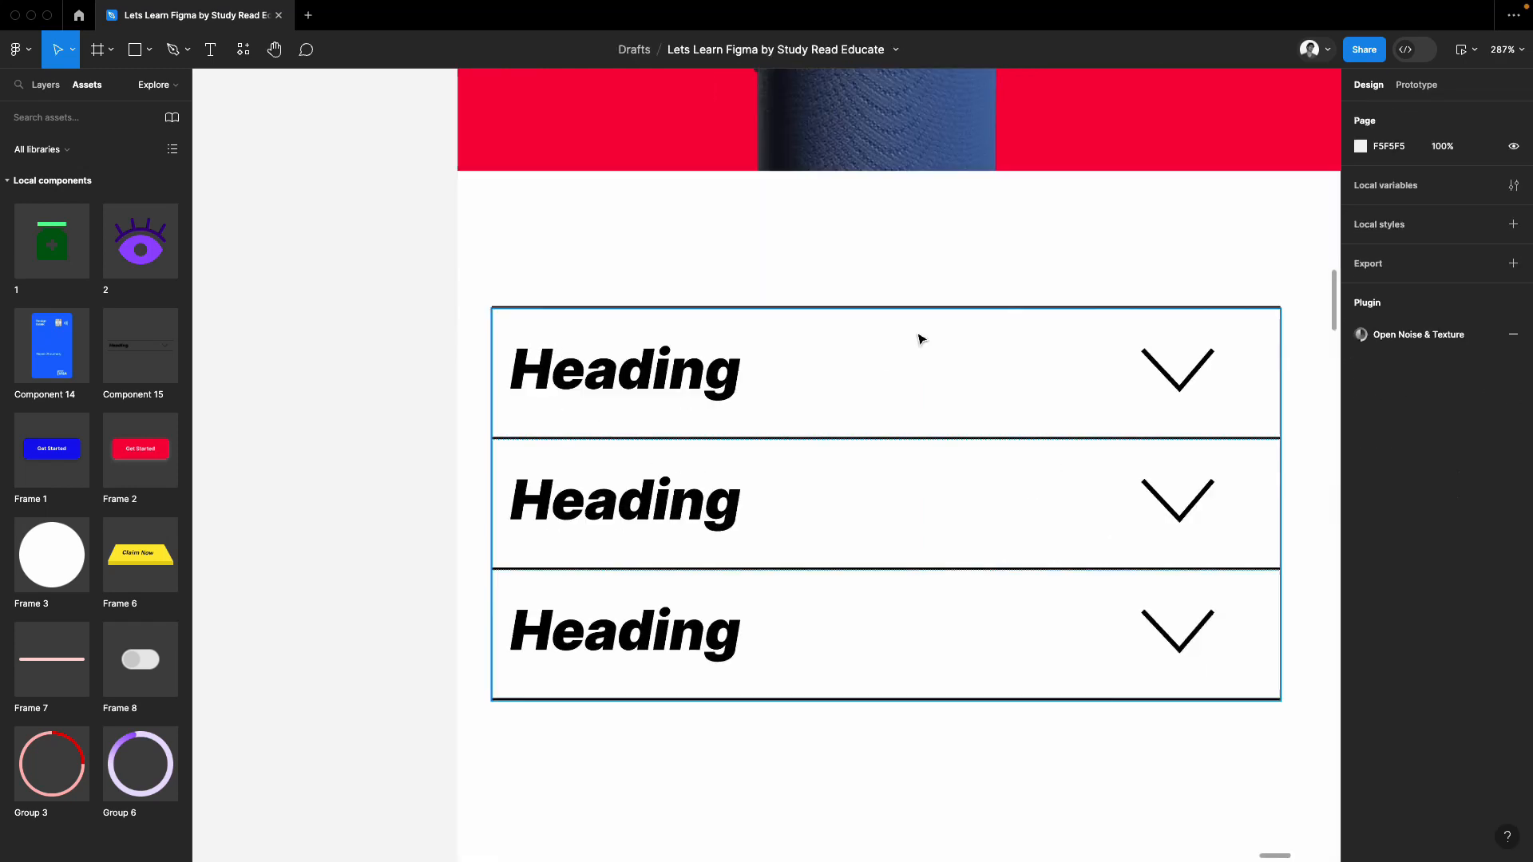
{"action": "scroll", "coordinate": [896, 482], "scroll_direction": "down", "scroll_amount": 6}
{"action": "scroll", "coordinate": [952, 500], "scroll_direction": "up", "scroll_amount": 3}
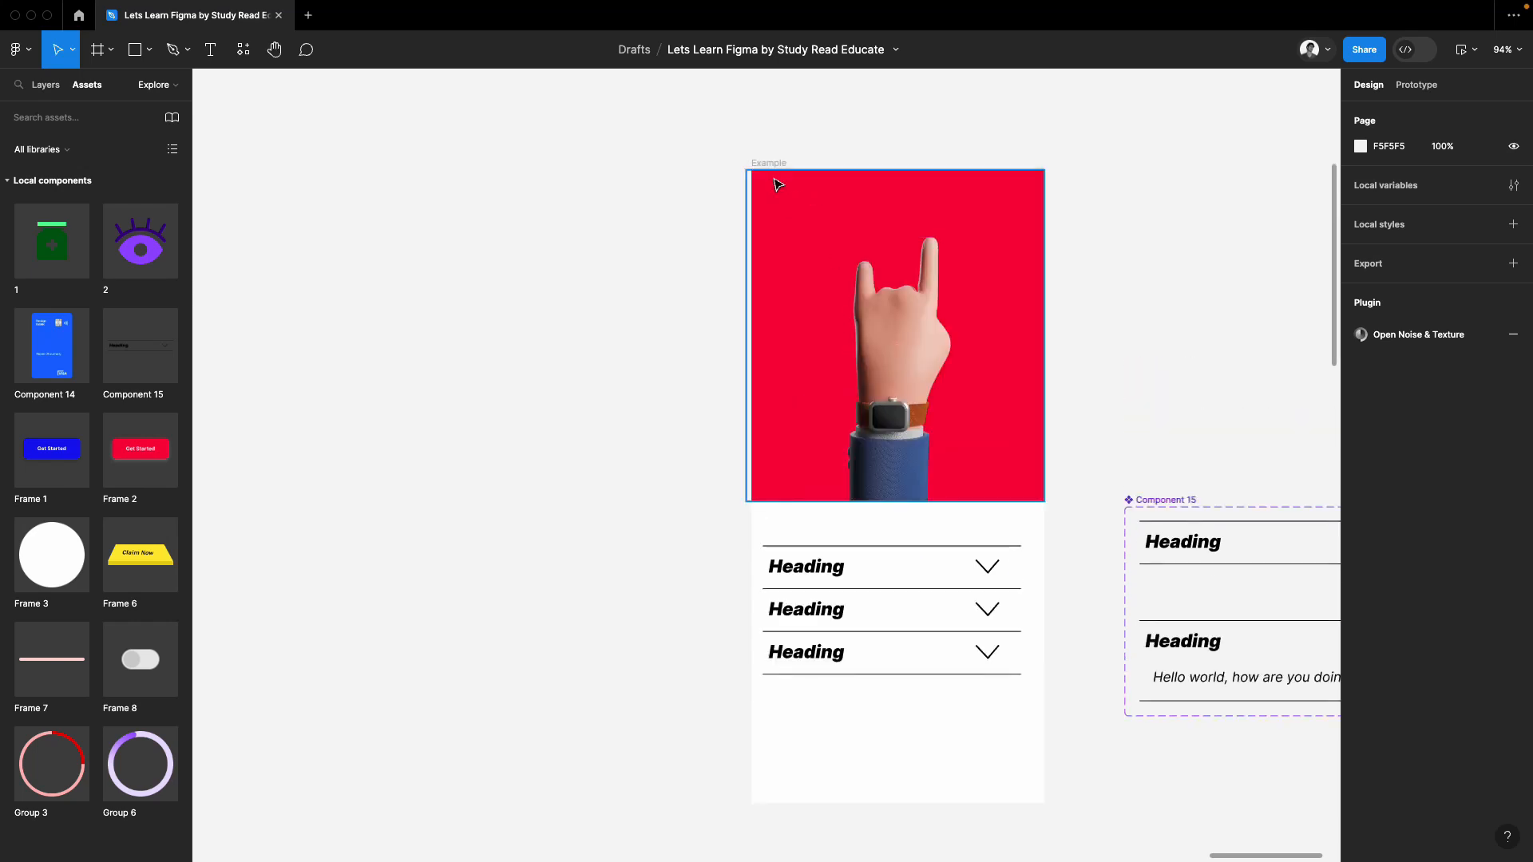
{"action": "left_click", "coordinate": [772, 164]}
{"action": "left_click", "coordinate": [1471, 50]}
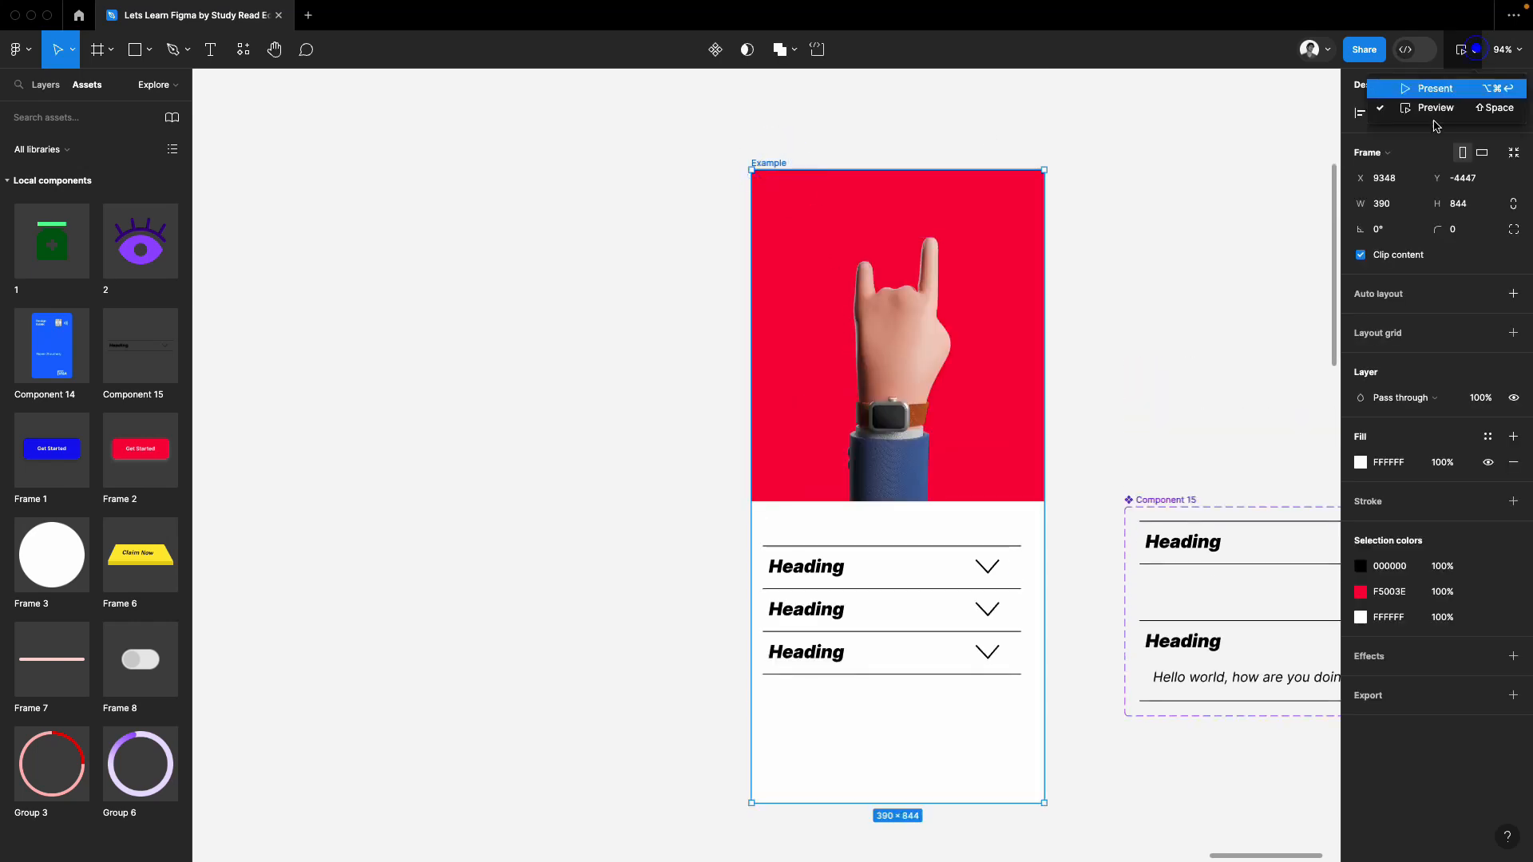
{"action": "left_click", "coordinate": [1429, 105]}
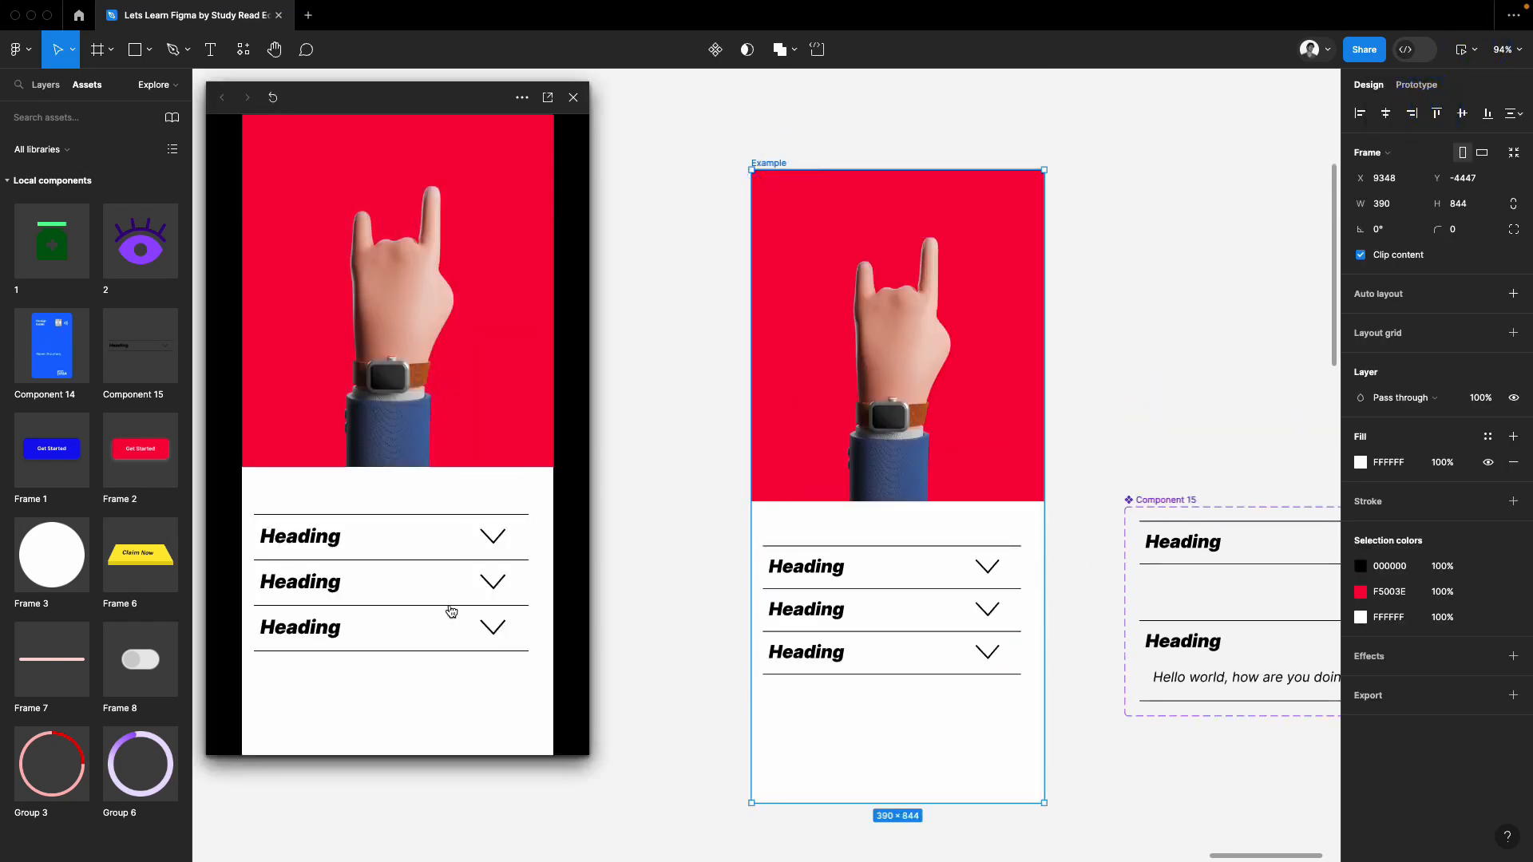
Test expanding and collapsing the three dropdowns in the preview using their arrows
{"action": "left_click", "coordinate": [498, 540]}
{"action": "left_click", "coordinate": [482, 541]}
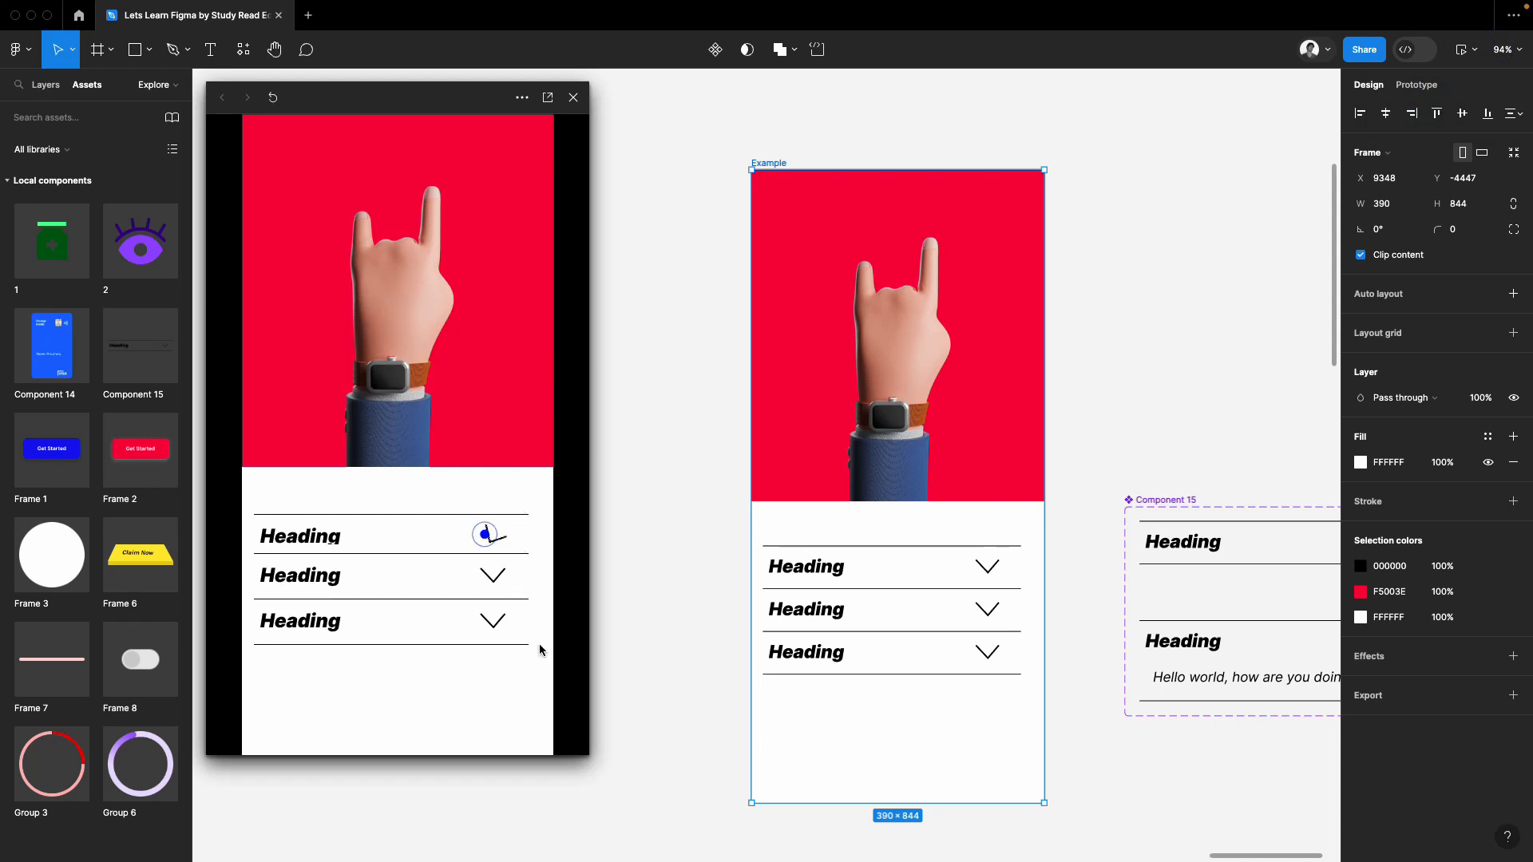
{"action": "left_click", "coordinate": [495, 583]}
{"action": "left_click", "coordinate": [489, 668]}
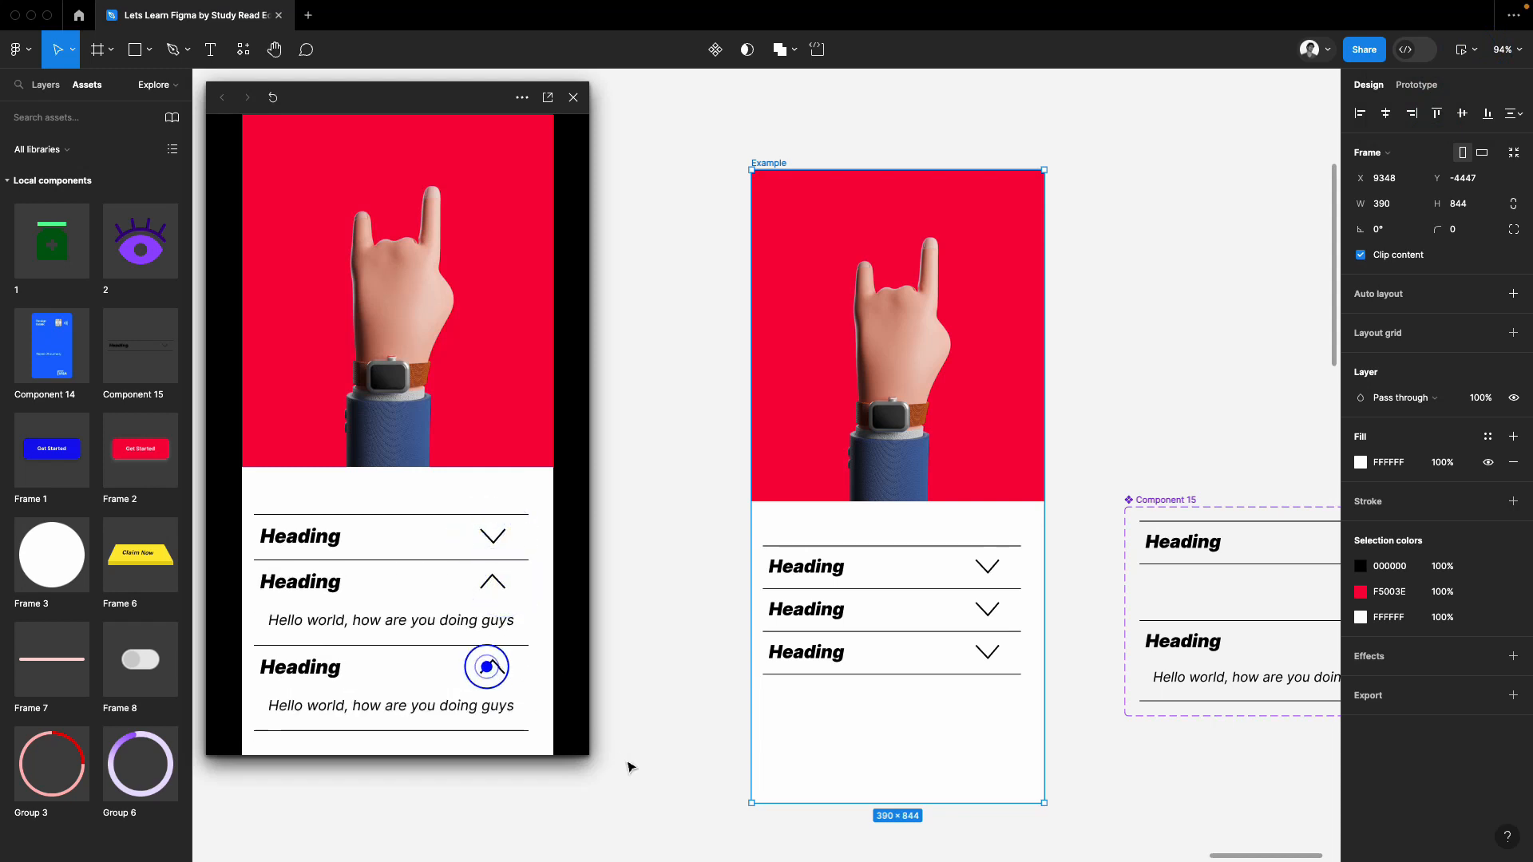
{"action": "left_click", "coordinate": [490, 665]}
{"action": "left_click", "coordinate": [498, 583]}
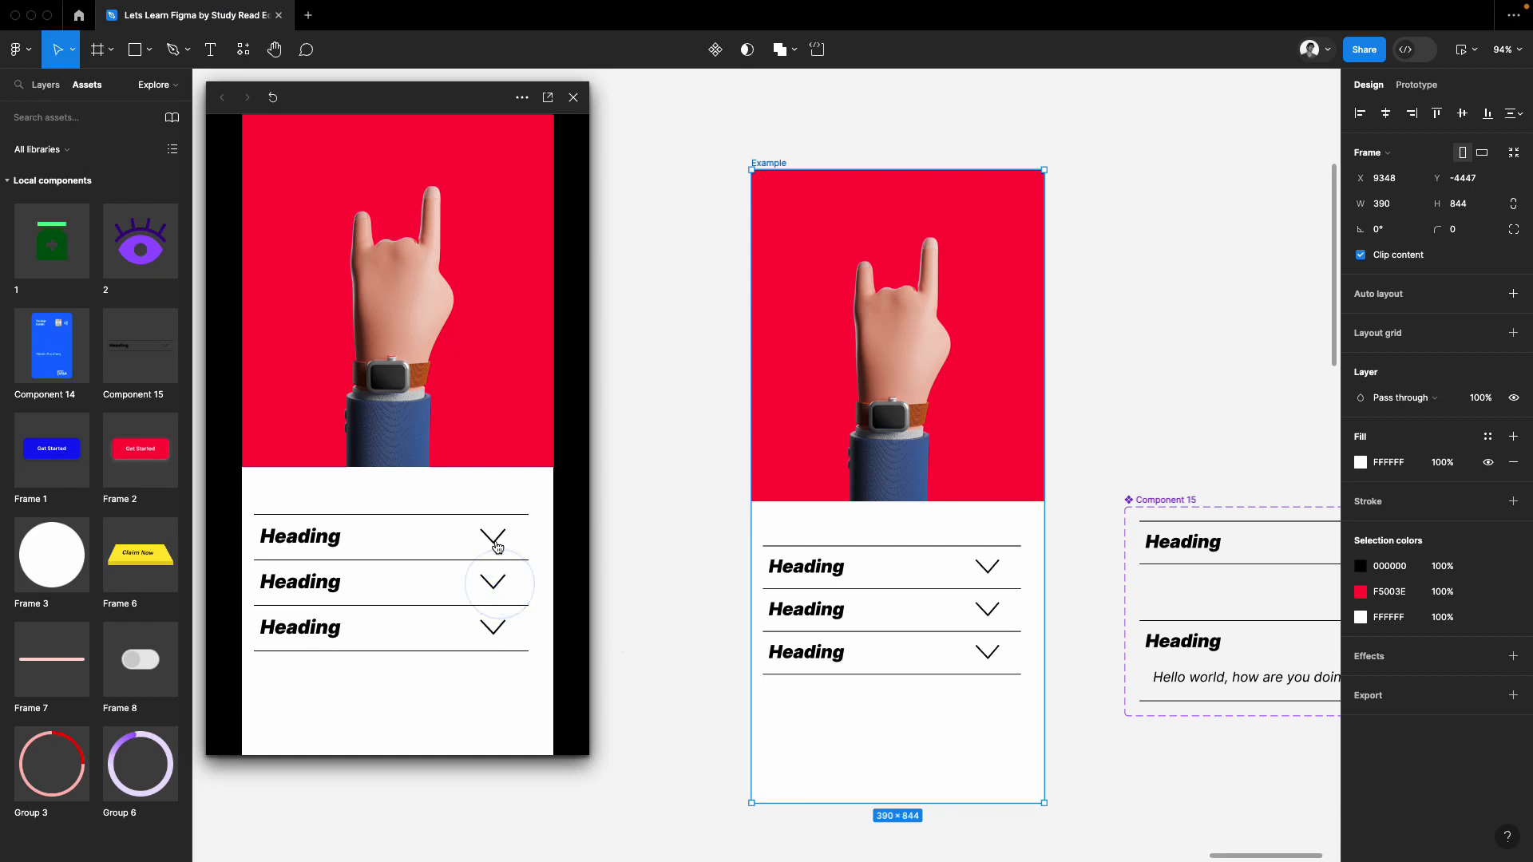
{"action": "left_click", "coordinate": [496, 540]}
{"action": "left_click", "coordinate": [493, 534]}
{"action": "left_click", "coordinate": [488, 539]}
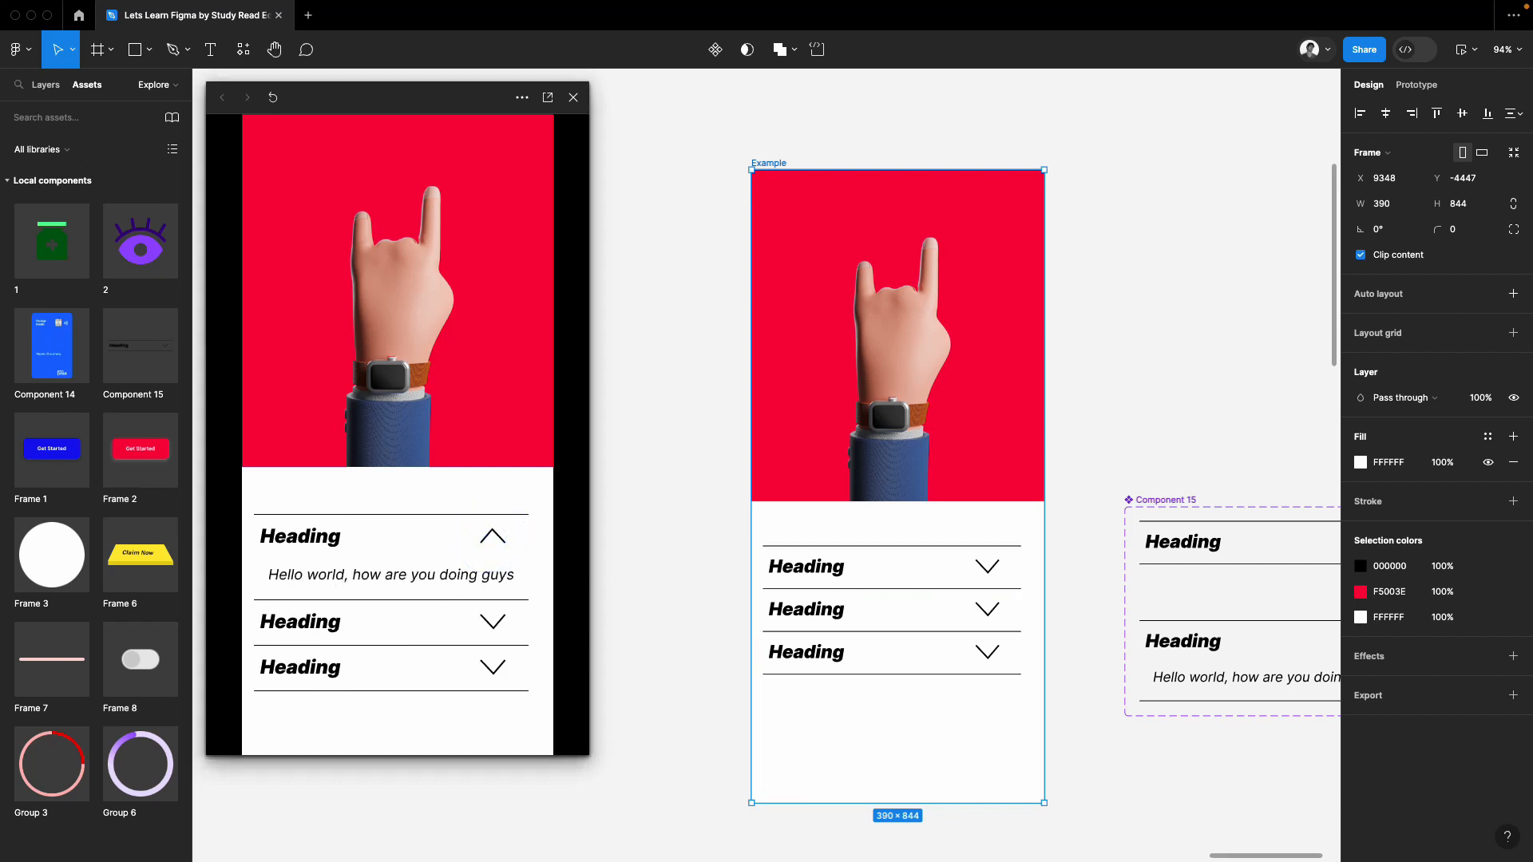